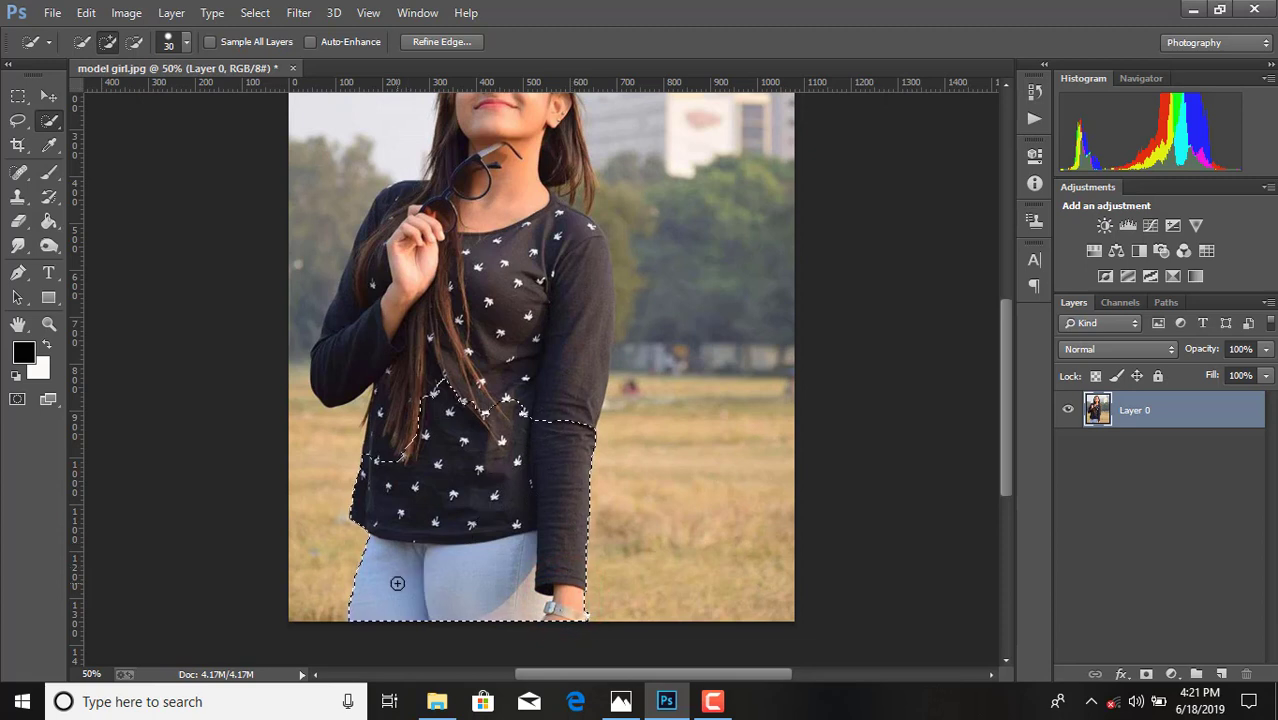
- Extend the quick selection over the woman's torso, both sleeves, hair and face
left_click_drag(400, 435, 412, 412)
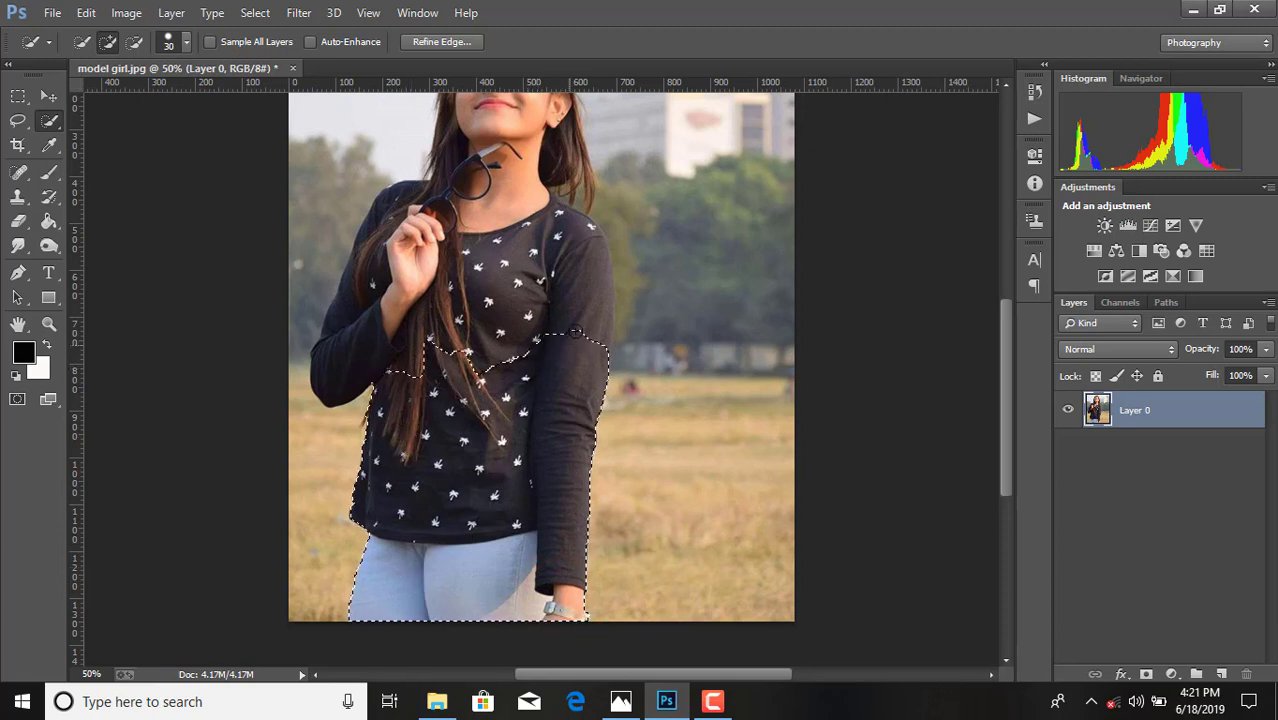
mouse_move(576, 332)
left_mouse_down()
mouse_move(575, 212)
mouse_move(595, 240)
mouse_move(434, 285)
mouse_move(371, 322)
mouse_move(357, 304)
mouse_move(348, 320)
left_mouse_up()
scroll(448, 294, "up", 3)
mouse_move(448, 294)
left_mouse_down()
mouse_move(494, 223)
mouse_move(535, 341)
mouse_move(560, 263)
mouse_move(464, 225)
left_mouse_up()
scroll(498, 322, "up", 2)
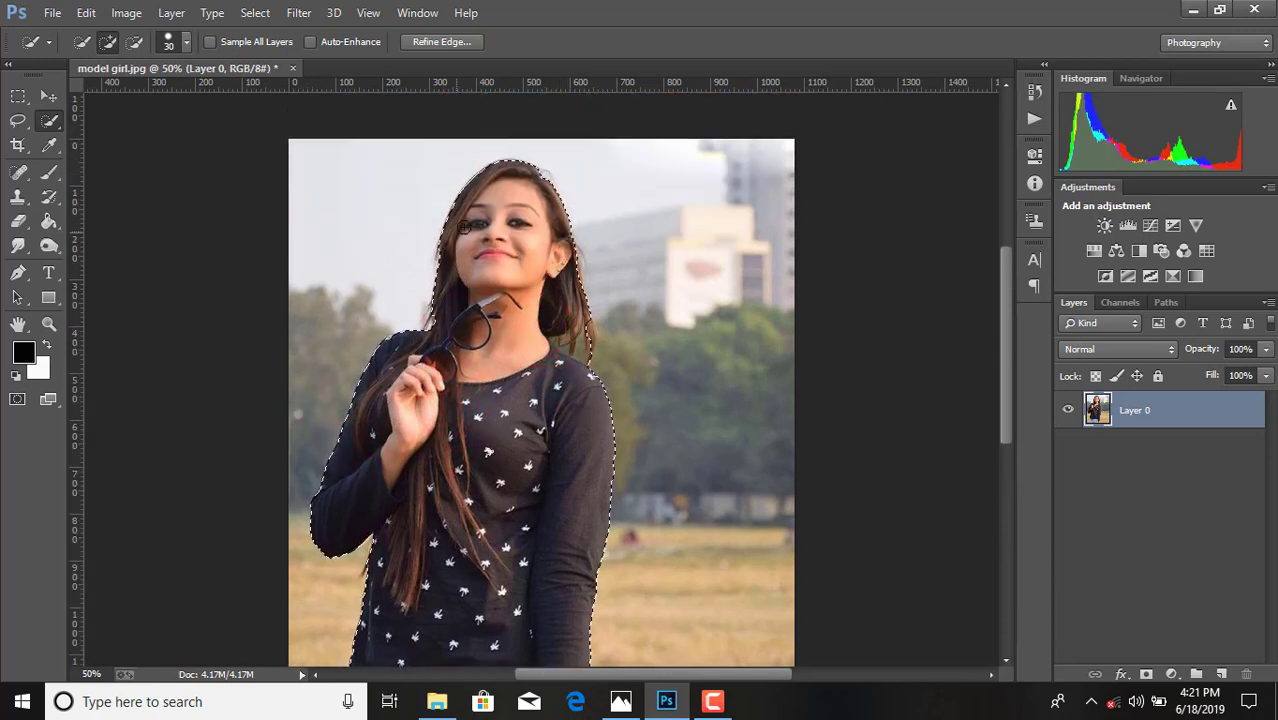
- Correct the selection edge at the shoulder beneath the loose hair, adding missed sleeve and subtracting the background spill
key("ctrl+plus")
key("ctrl+plus")
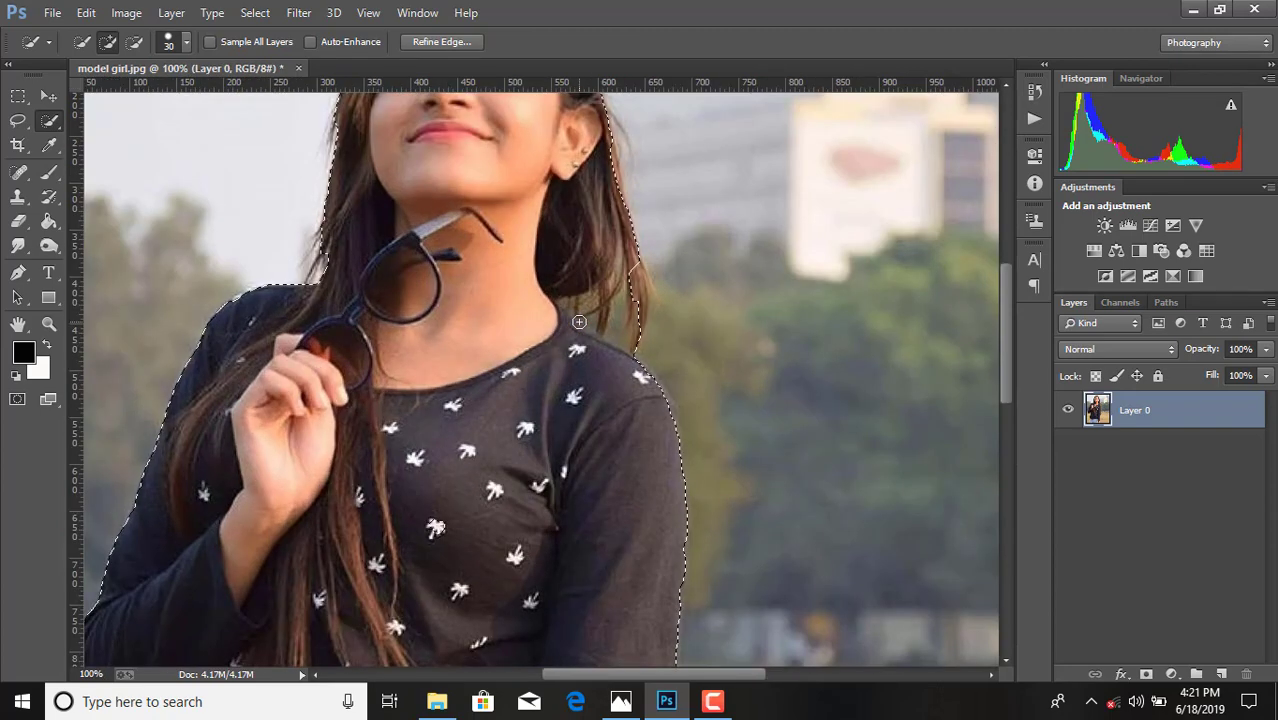
key("ctrl+plus")
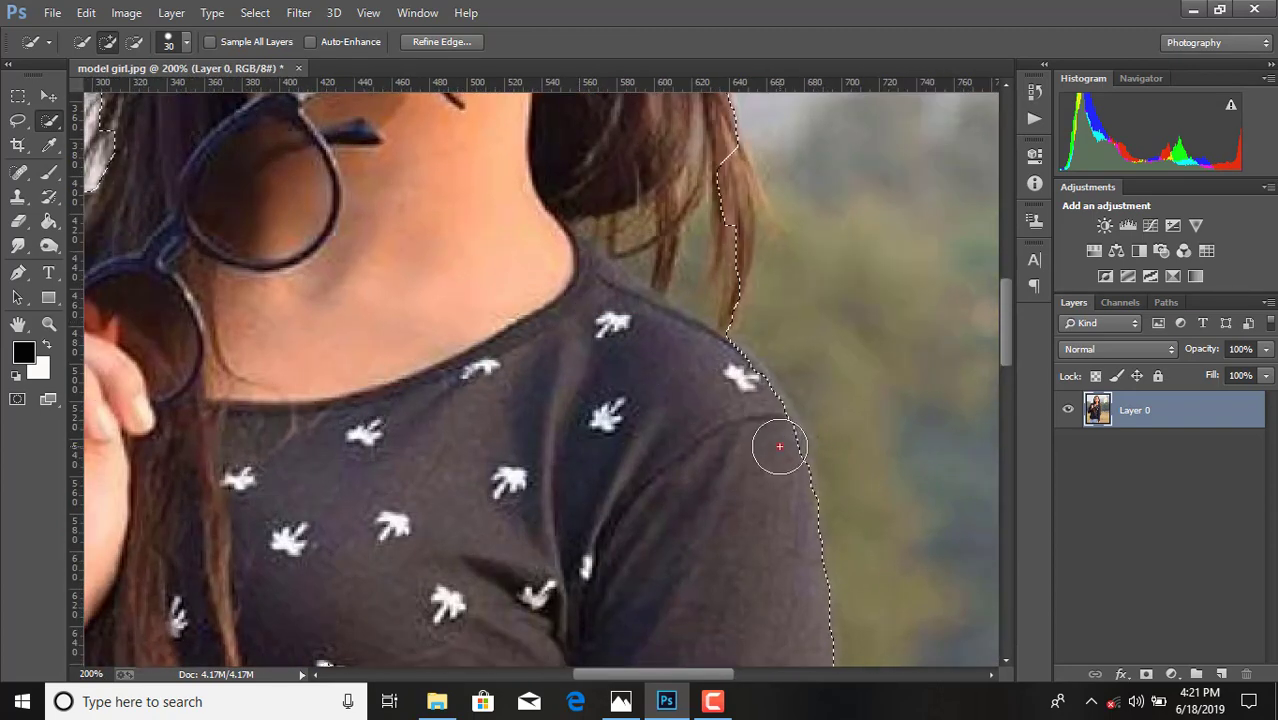
left_click_drag(779, 446, 776, 440)
left_click(134, 41)
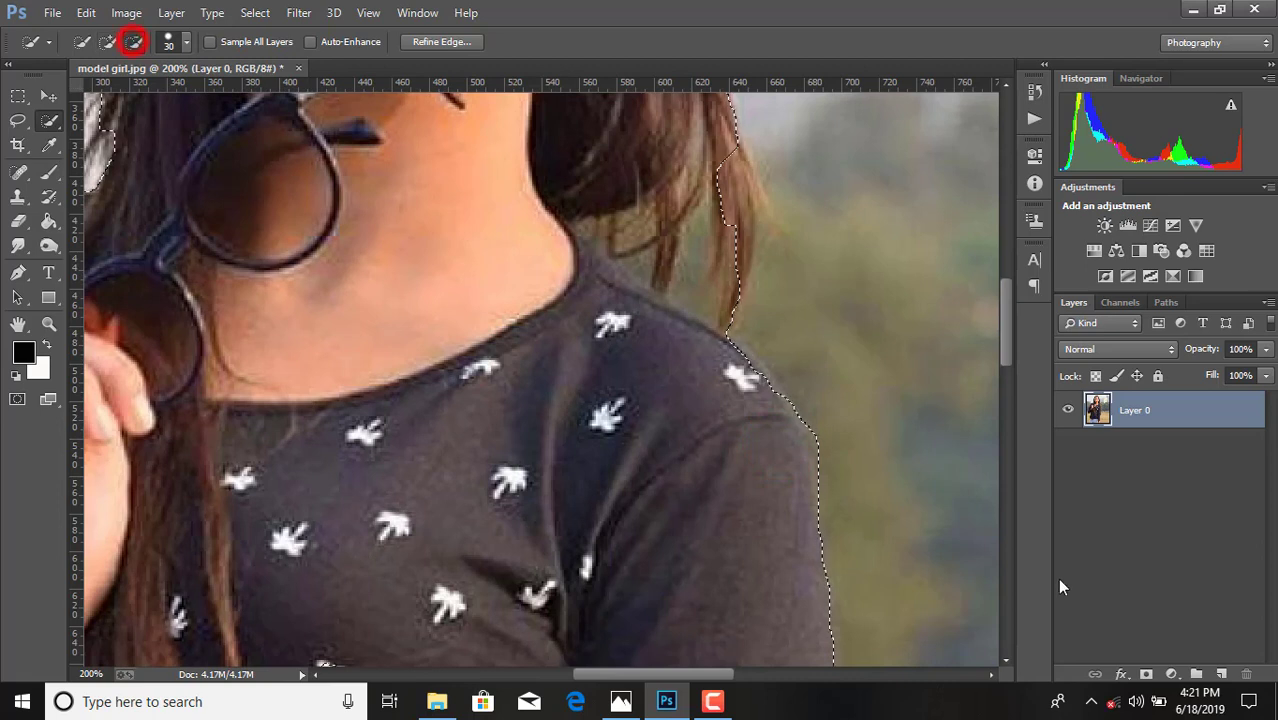
left_click(842, 436)
- Subtract the background gaps between the hair strands above the shoulder using a 4 px selection brush
scroll(646, 378, "up", 3)
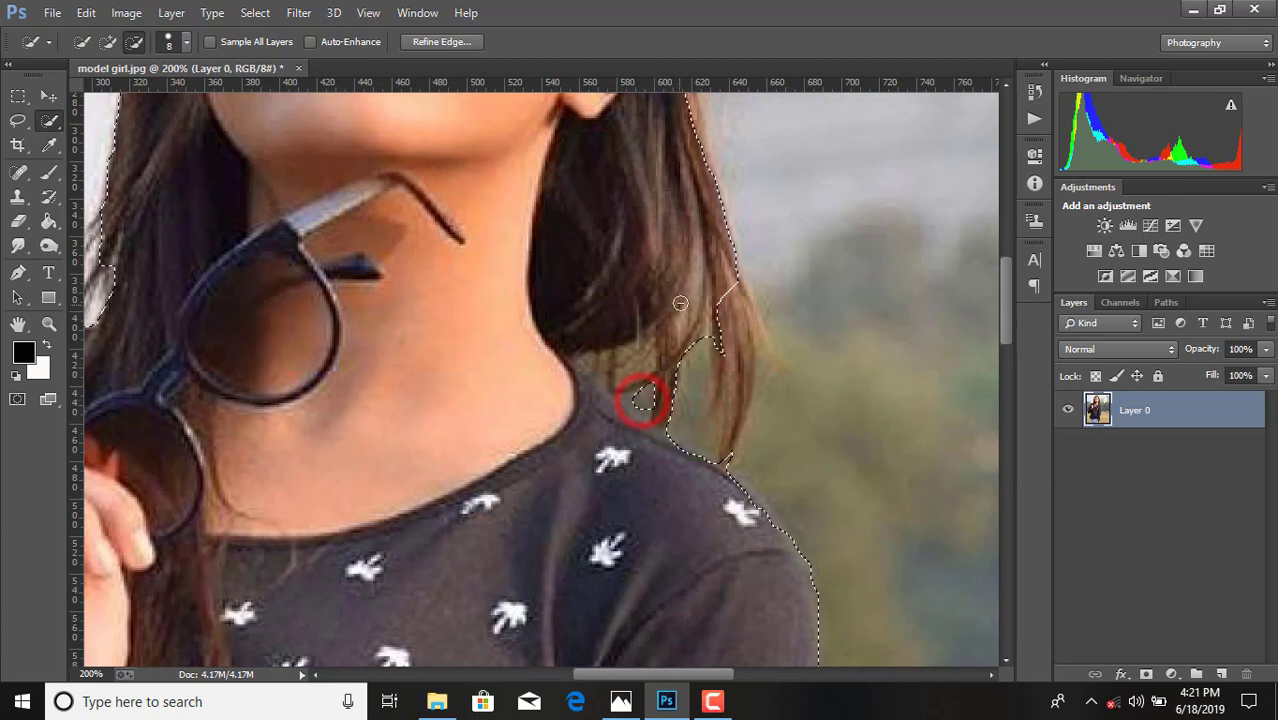
left_click(97, 42)
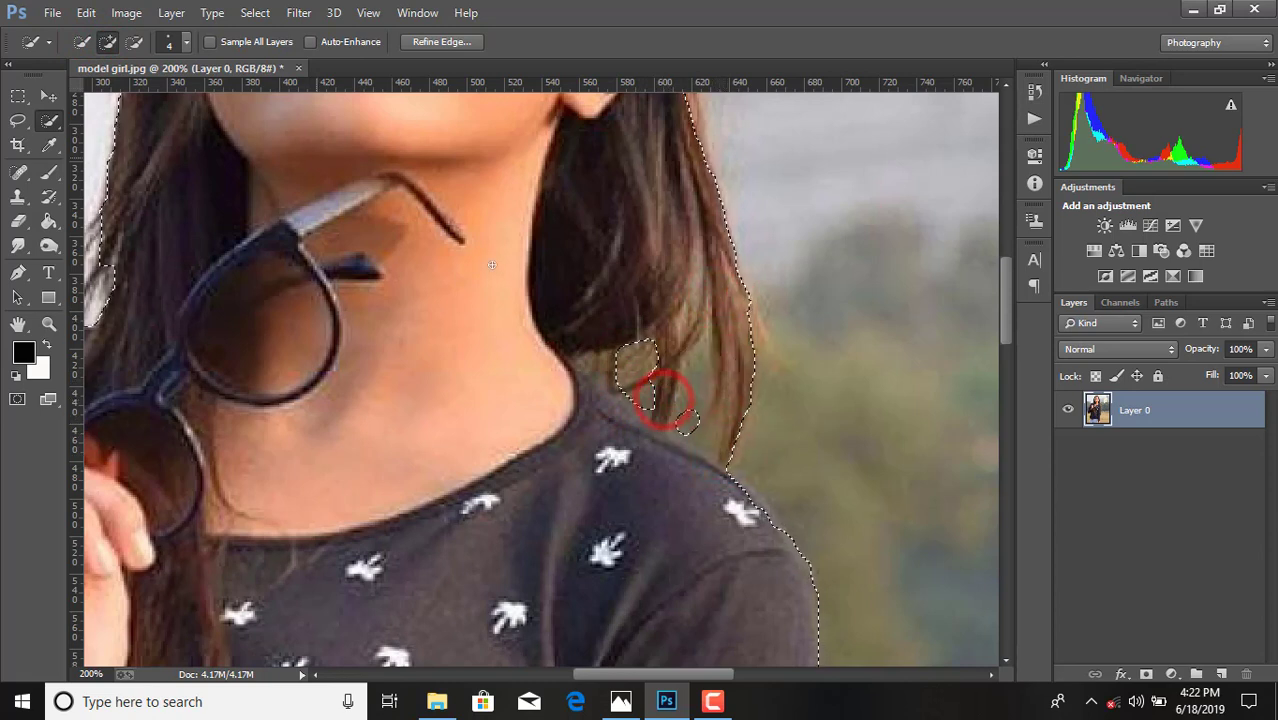
left_click(133, 44)
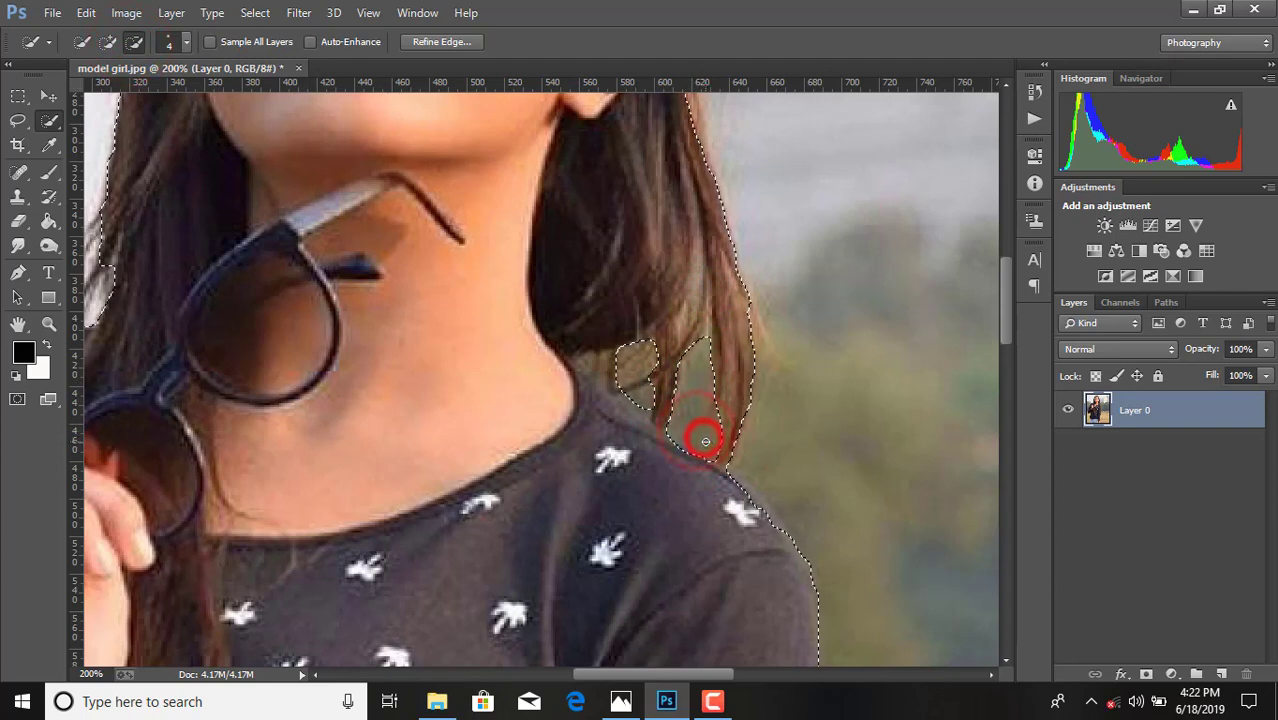
- Add the missed hair edges beside the ear and around the top of the head to the selection
scroll(705, 441, "up", 6)
scroll(705, 441, "down", 1)
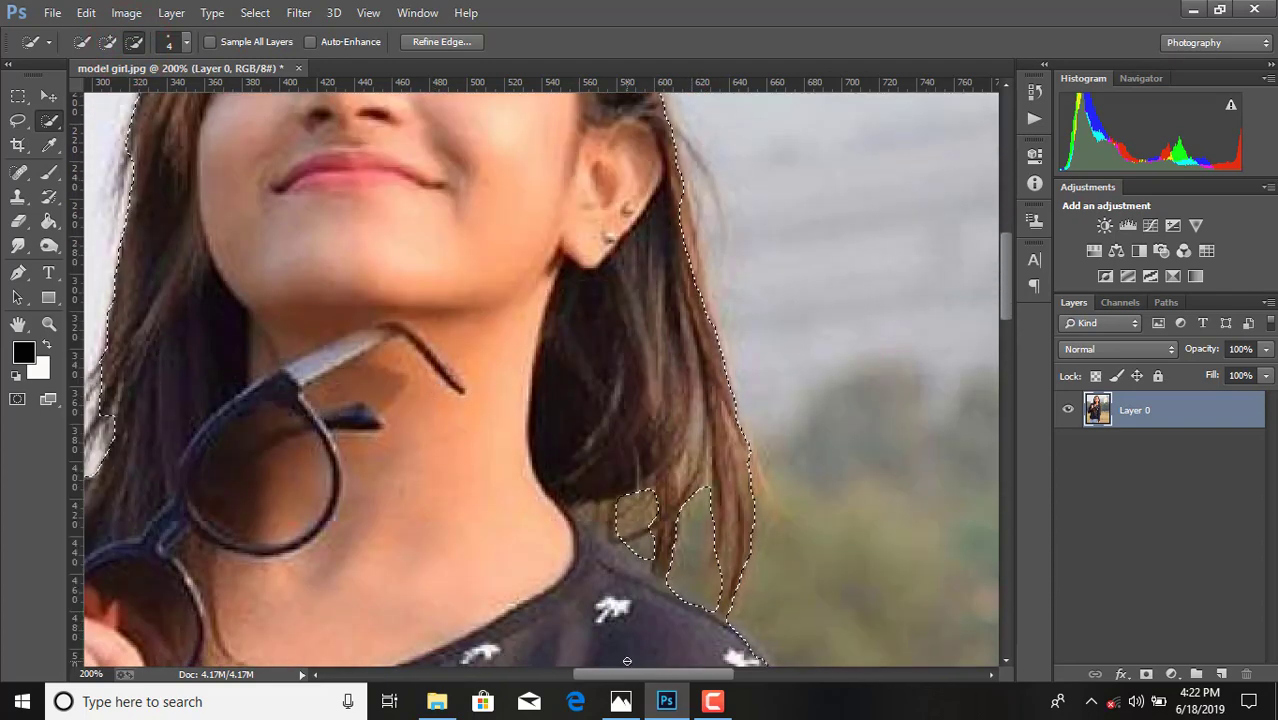
left_click(108, 41)
left_click_drag(673, 213, 686, 245)
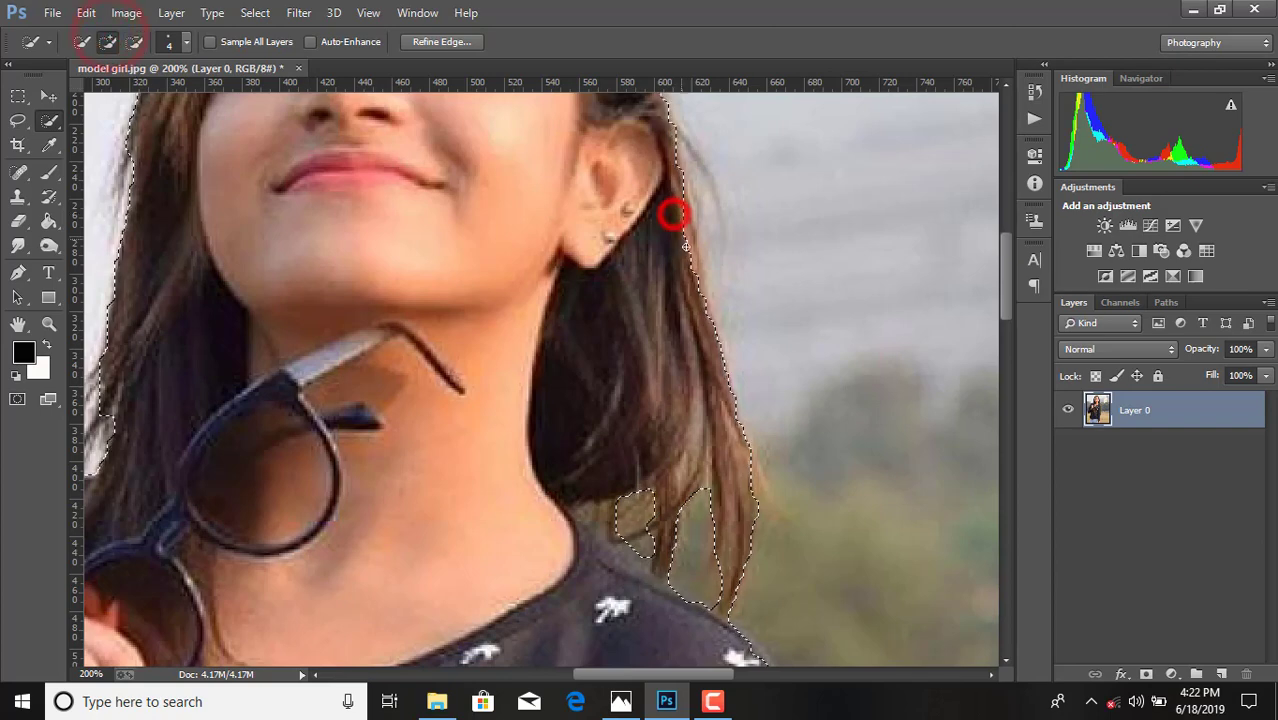
left_click_drag(650, 674, 614, 676)
scroll(280, 423, "up", 12)
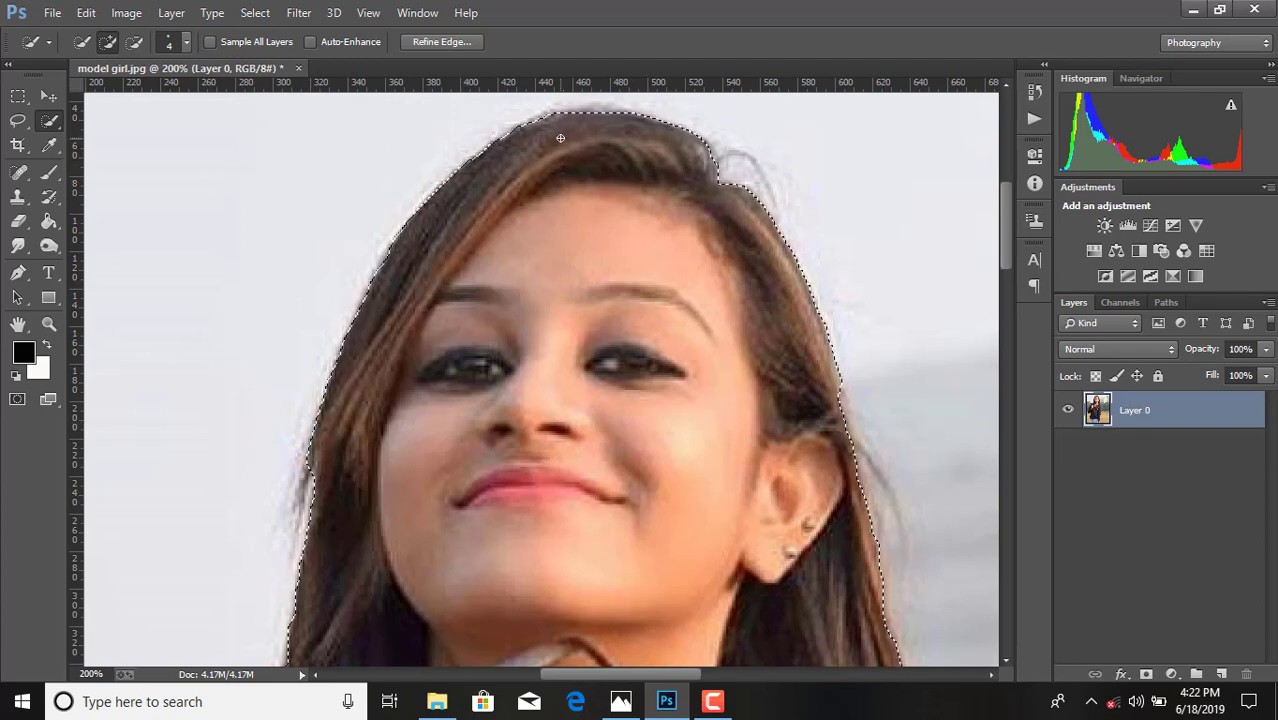
- Add a layer mask to Layer 0 from the selection so the background is hidden
key("ctrl+minus")
key("ctrl+minus")
key("ctrl+minus")
scroll(608, 410, "down", 9)
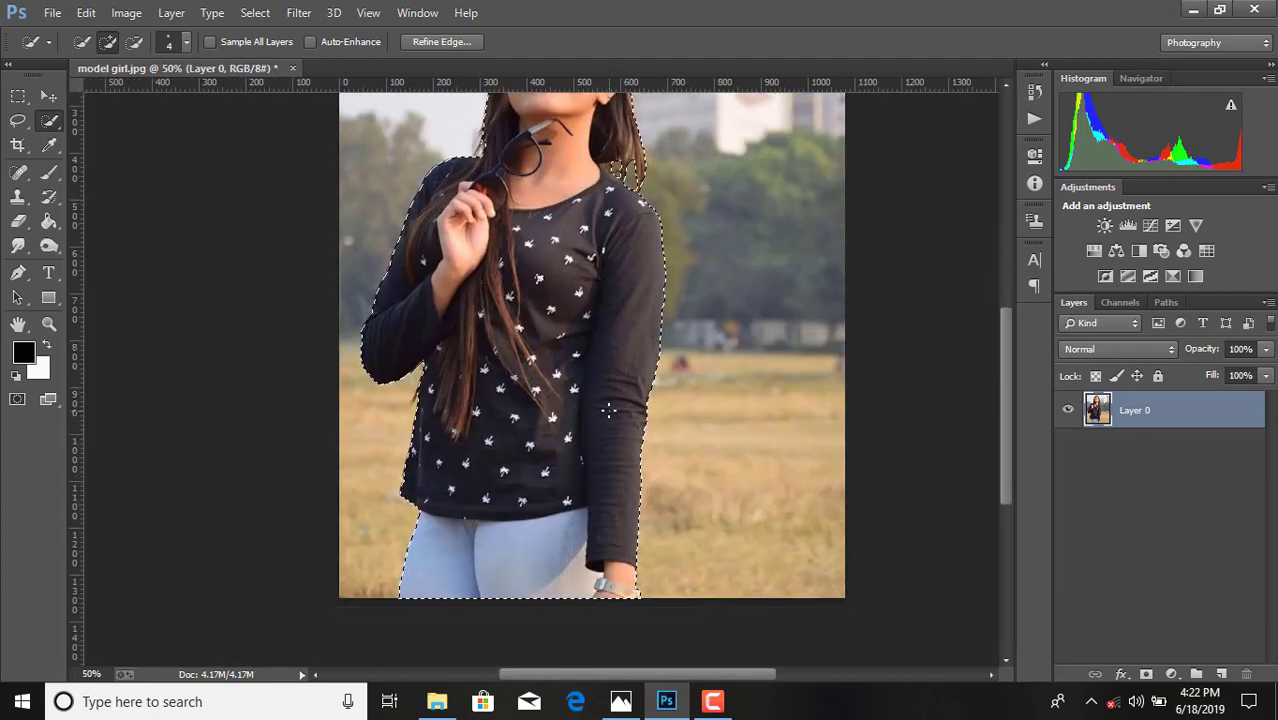
left_click(1145, 673)
scroll(790, 400, "up", 3)
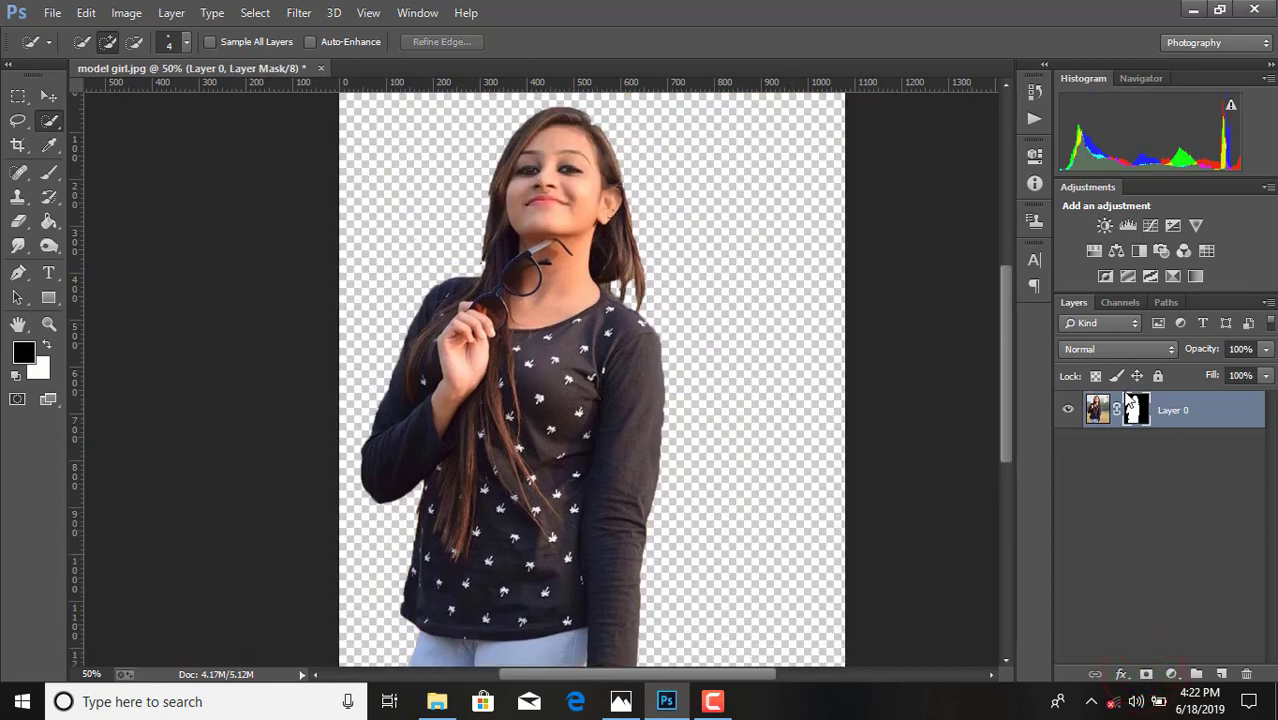
- Start Refine Mask on Layer 0's mask and set the refine radius brush size to 13
right_click(1130, 415)
left_click(1128, 566)
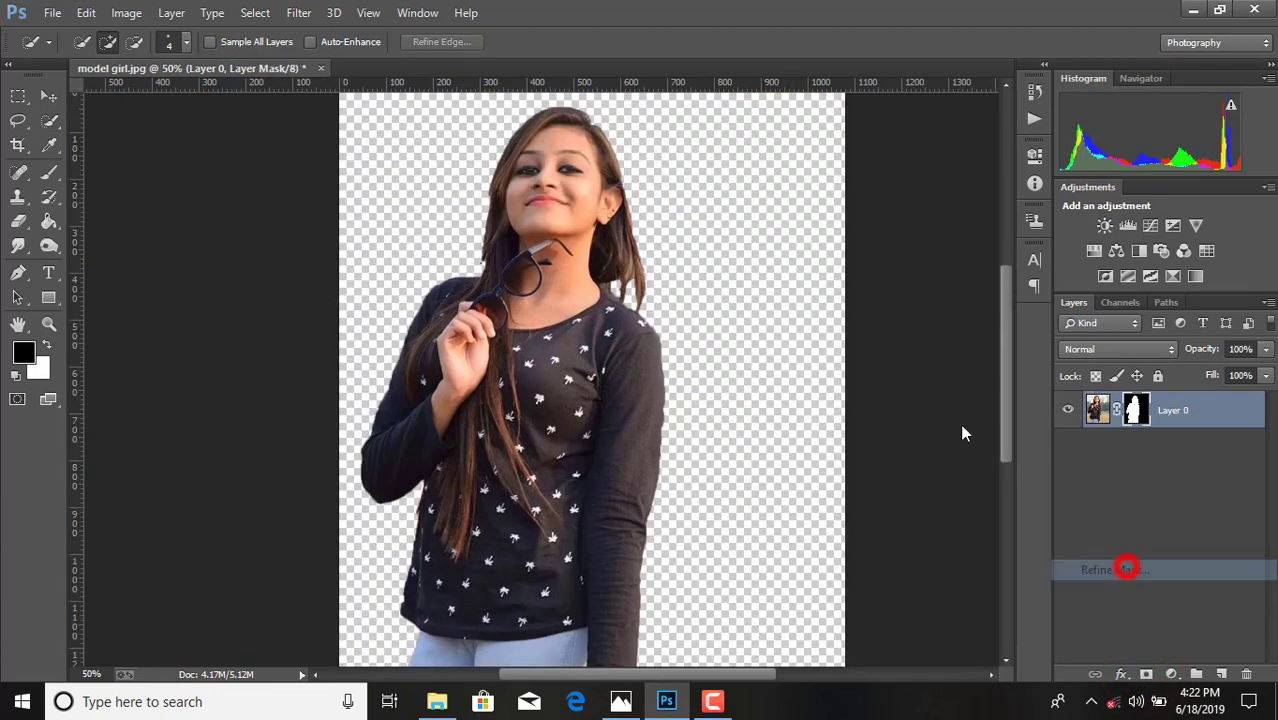
left_click(185, 42)
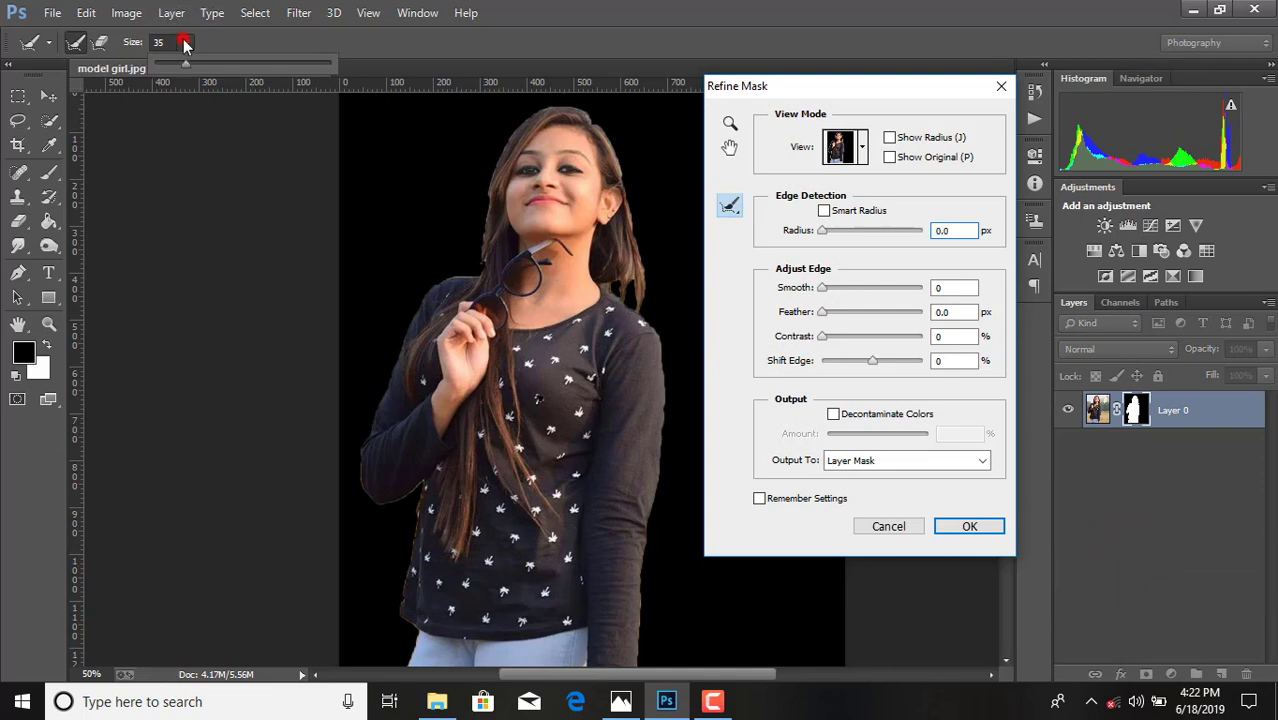
left_click(833, 88)
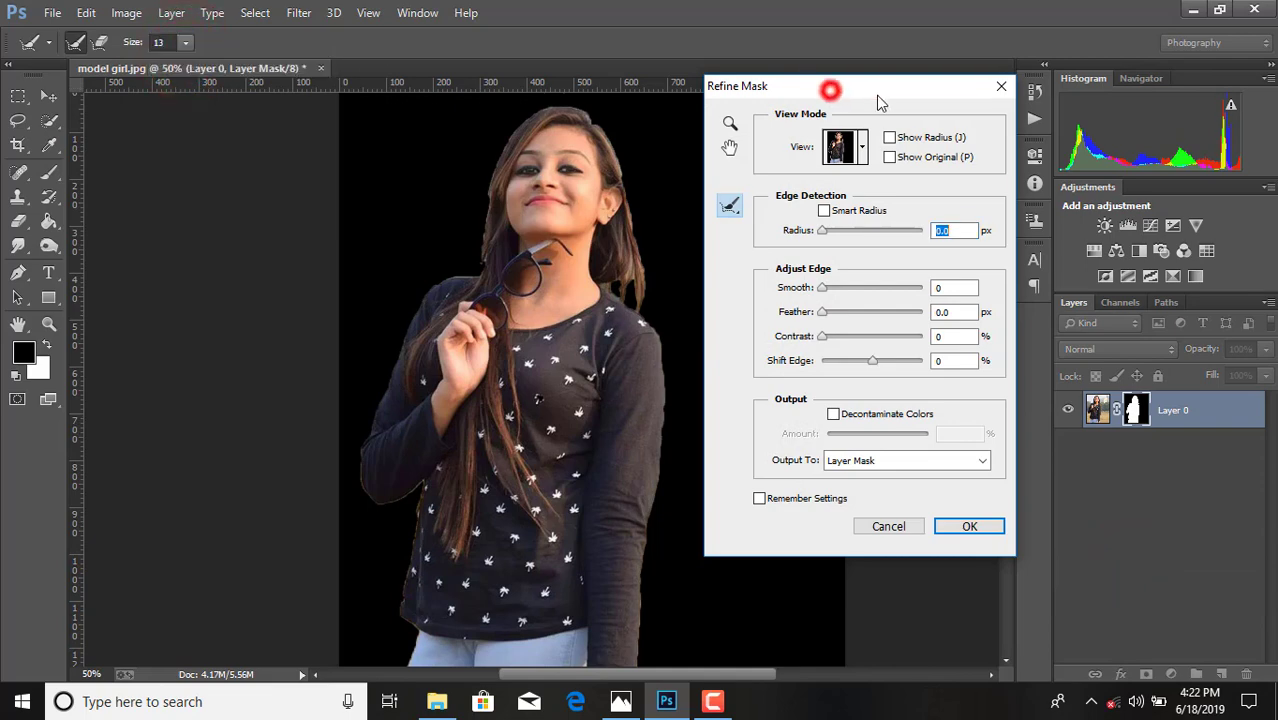
left_click_drag(833, 88, 937, 98)
- Brush the refine radius along the hair outline on both sides, the loose strands above the shoulder and the top of the head
key("ctrl+plus")
key("ctrl+plus")
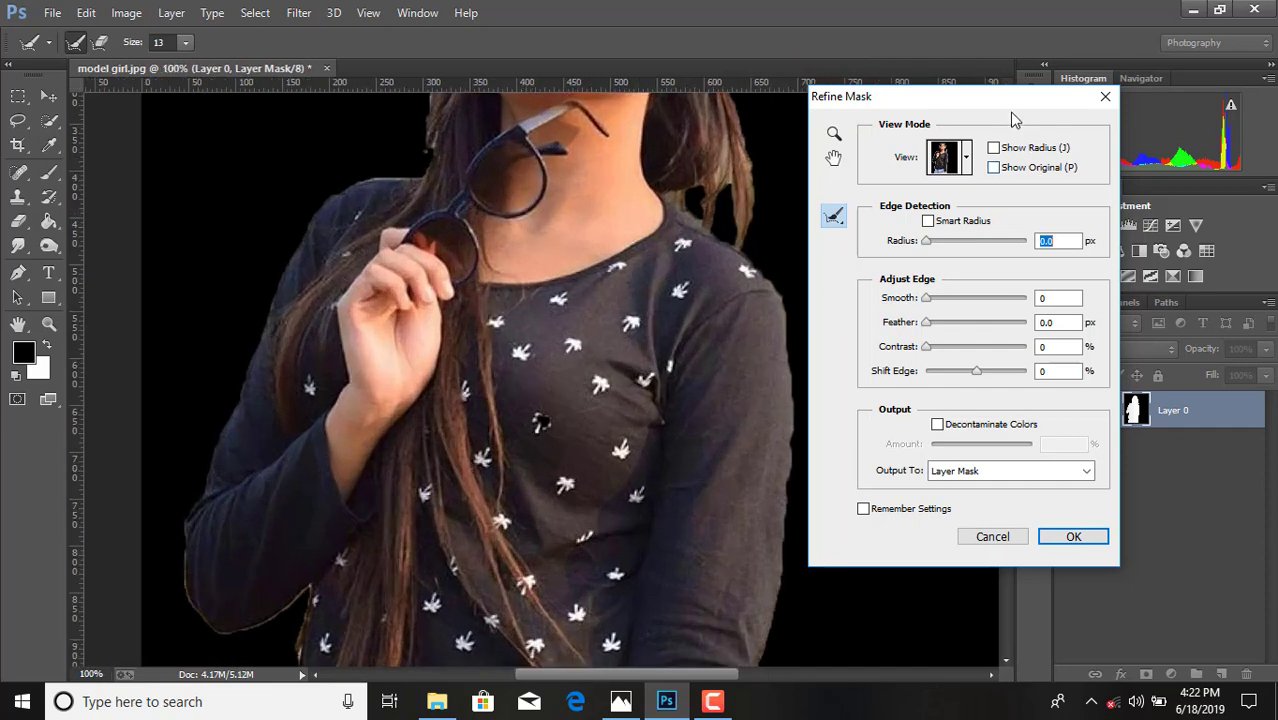
left_click_drag(1005, 95, 193, 99)
left_click_drag(1007, 373, 1016, 275)
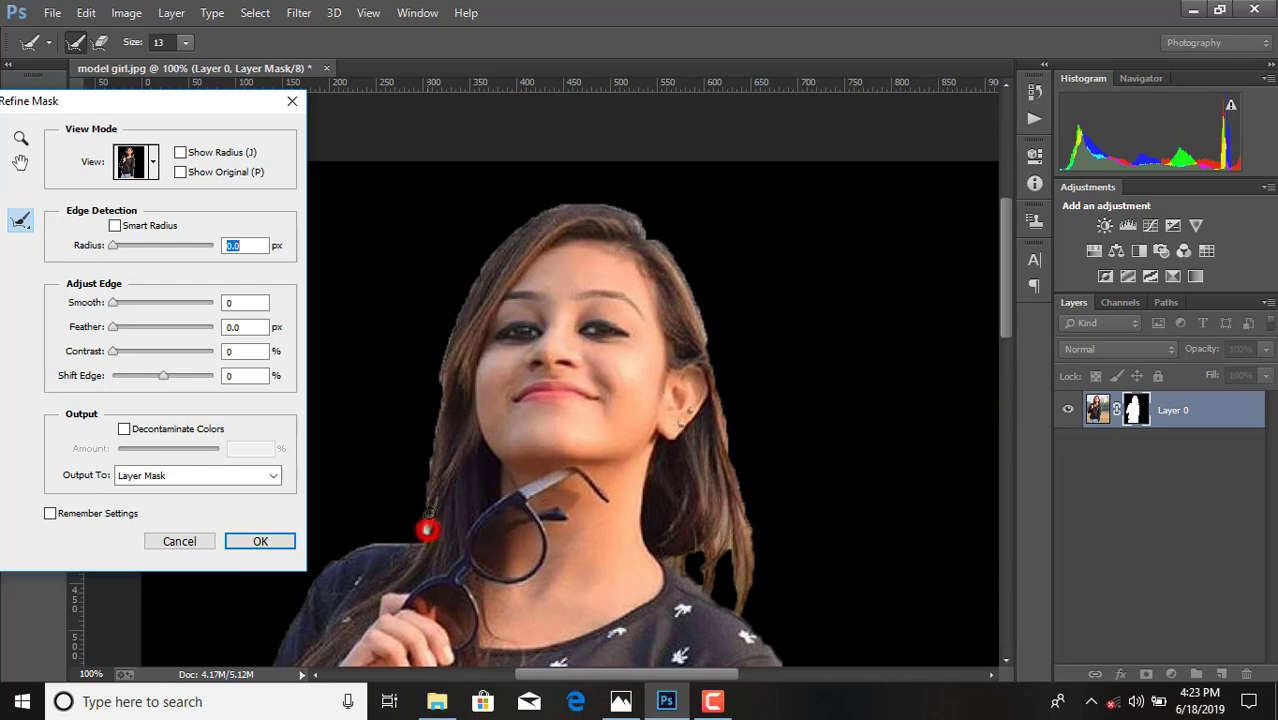
left_click_drag(427, 530, 443, 403)
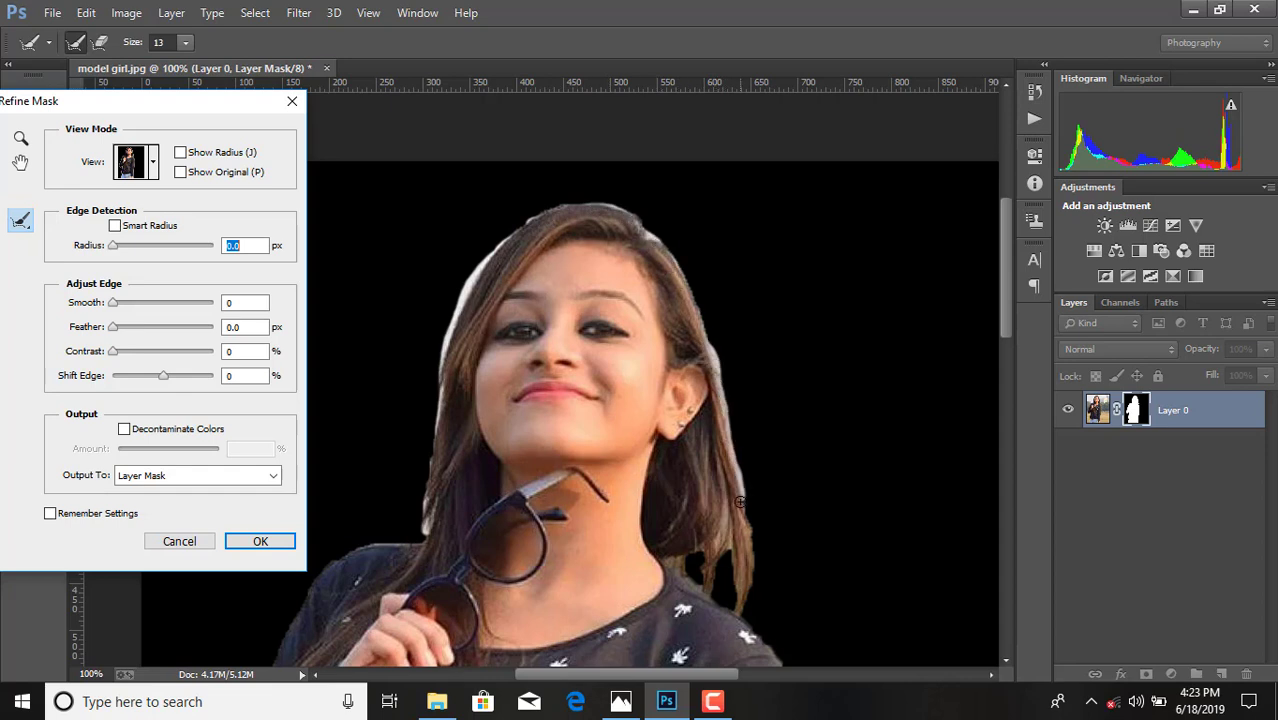
mouse_move(740, 609)
left_mouse_down()
mouse_move(754, 558)
mouse_move(748, 547)
mouse_move(737, 583)
mouse_move(711, 537)
mouse_move(718, 579)
mouse_move(730, 509)
left_mouse_up()
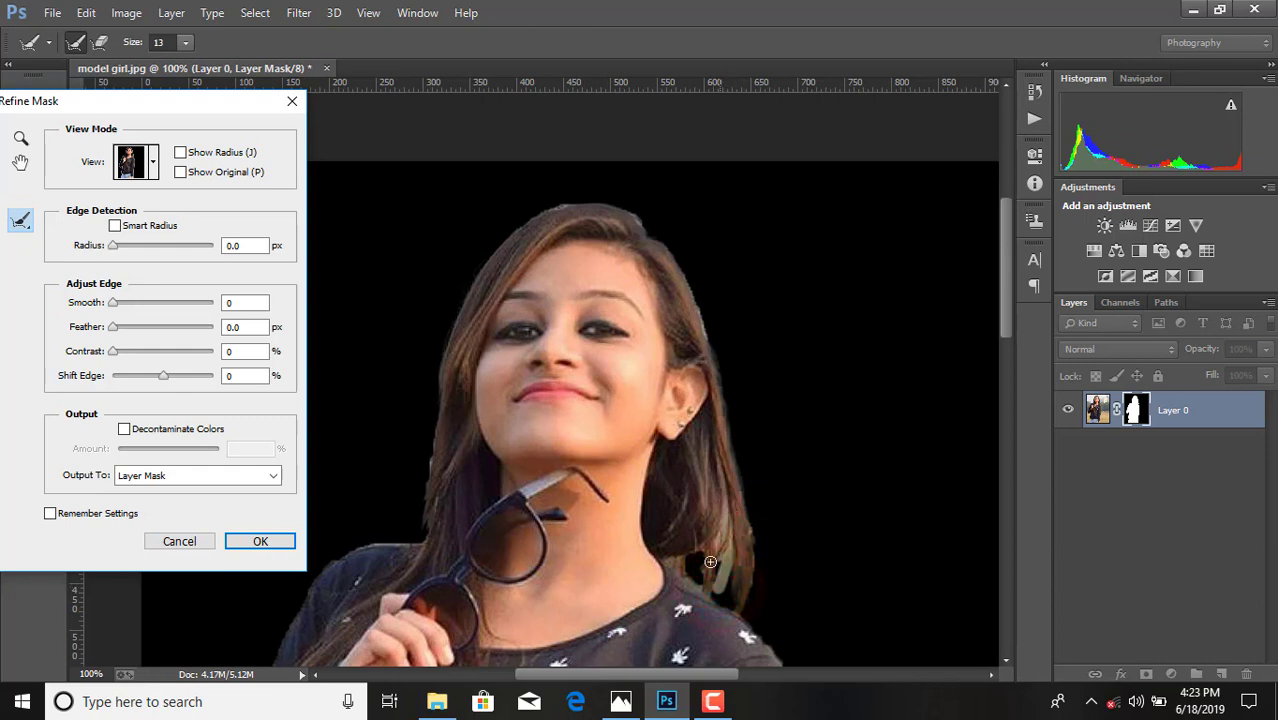
mouse_move(710, 562)
left_mouse_down()
mouse_move(666, 559)
mouse_move(690, 579)
mouse_move(708, 545)
left_mouse_up()
scroll(576, 531, "up", 2)
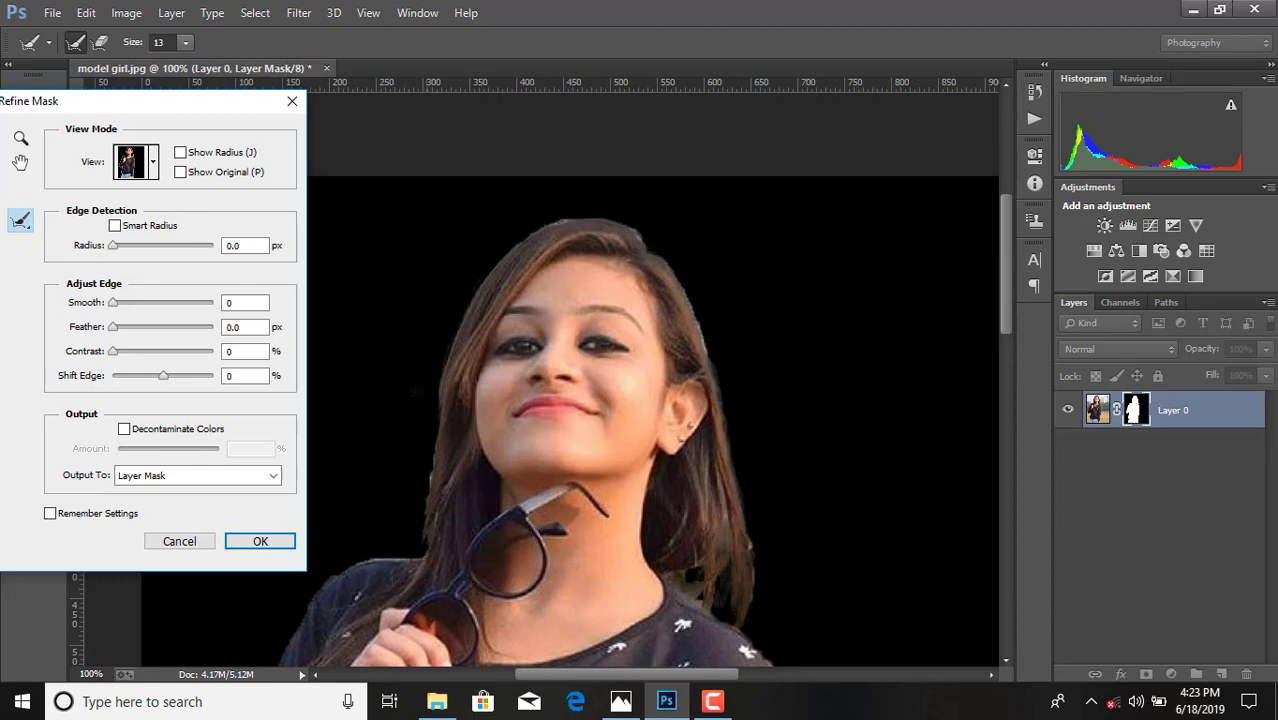
left_click_drag(571, 218, 562, 221)
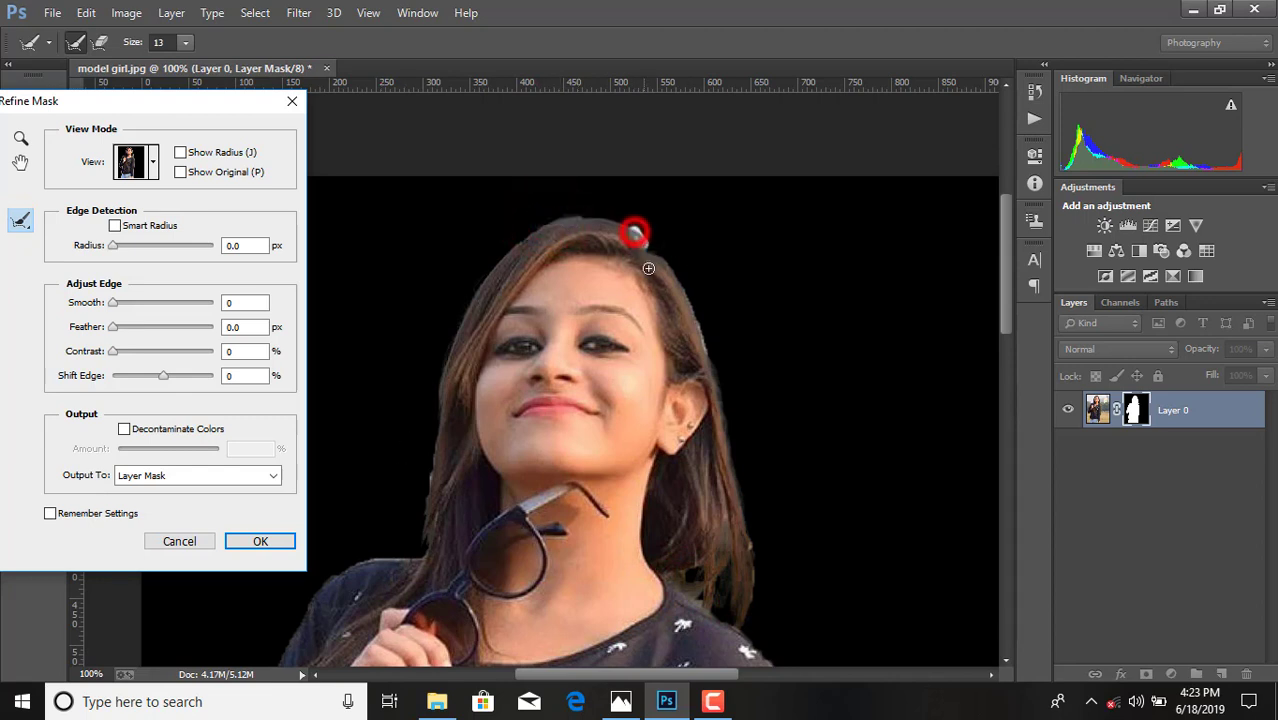
left_click(699, 318)
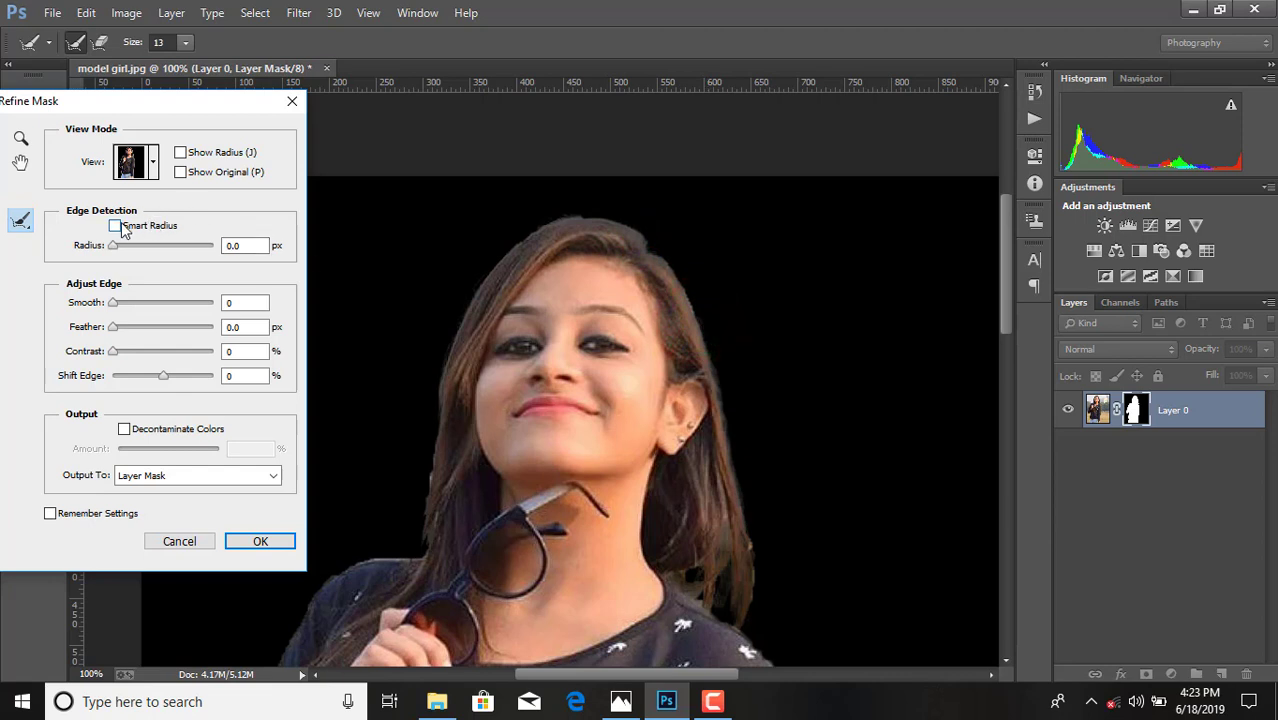
- Enable Smart Radius with a 4.7 px radius, set Smooth to 50, and apply the refinement to the layer mask
key("ctrl+minus")
key("ctrl+minus")
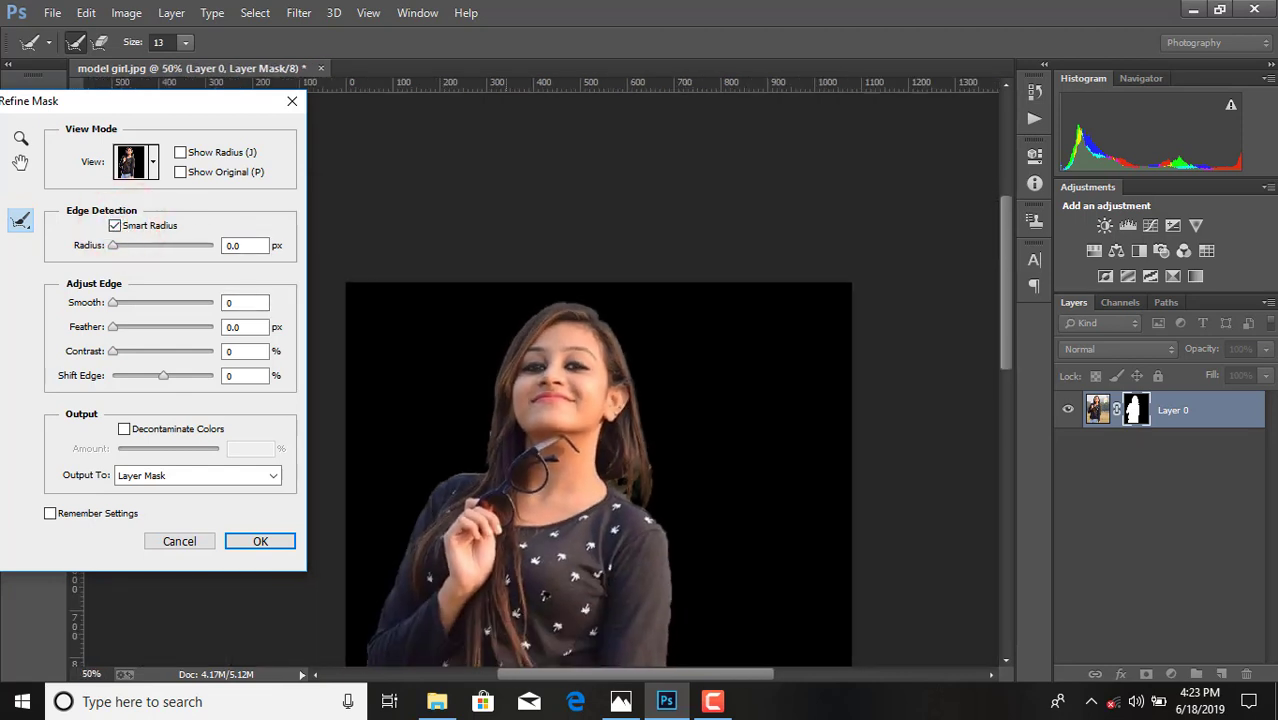
scroll(634, 590, "down", 5)
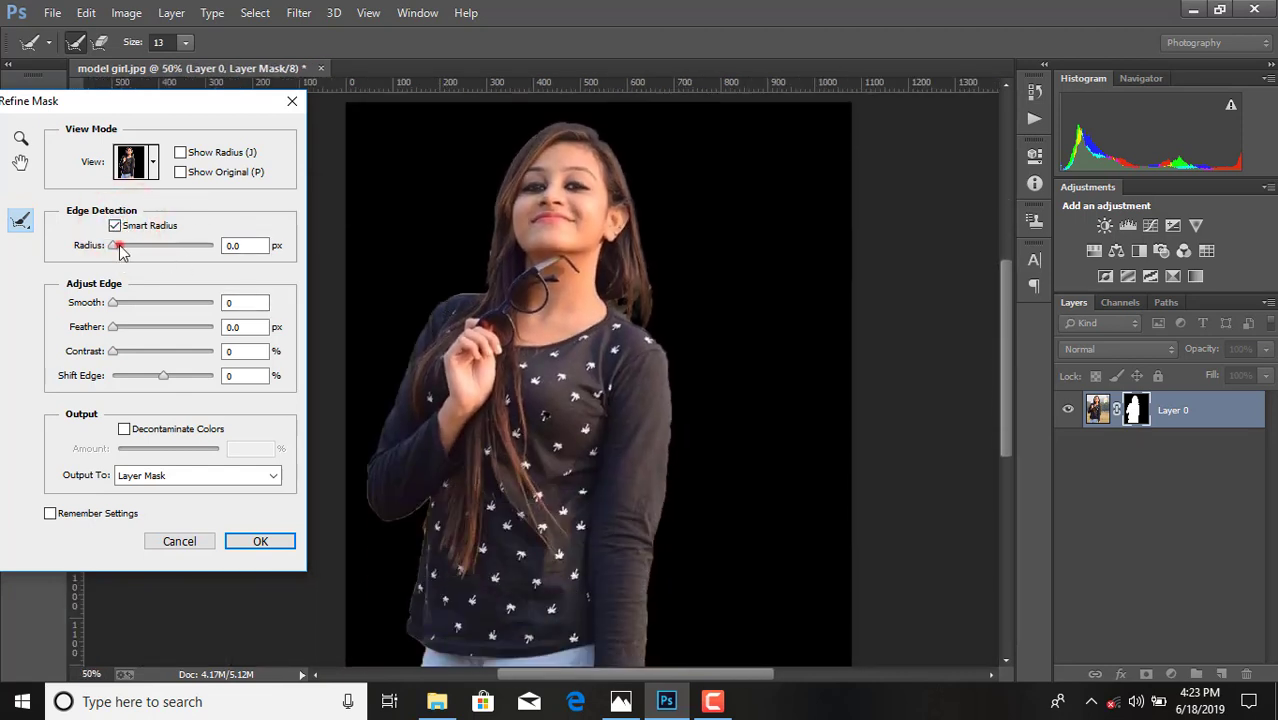
left_click_drag(121, 251, 122, 246)
left_click_drag(113, 302, 165, 310)
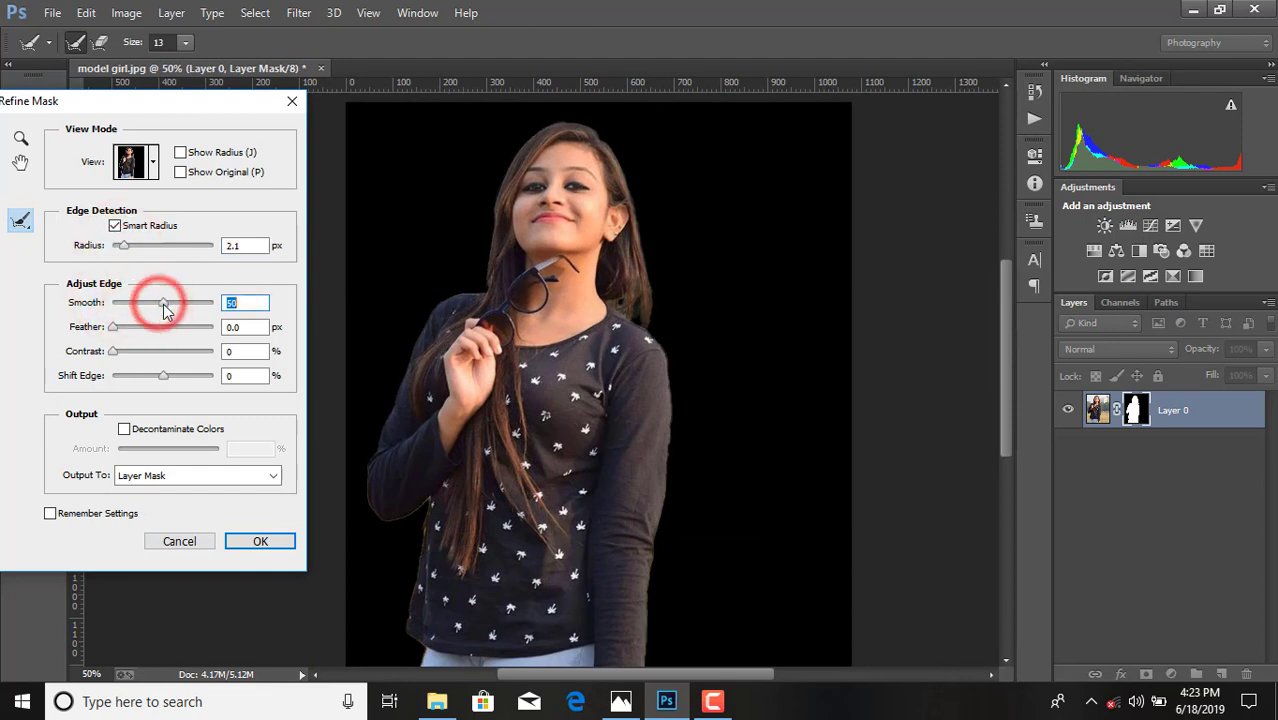
left_click_drag(122, 246, 140, 251)
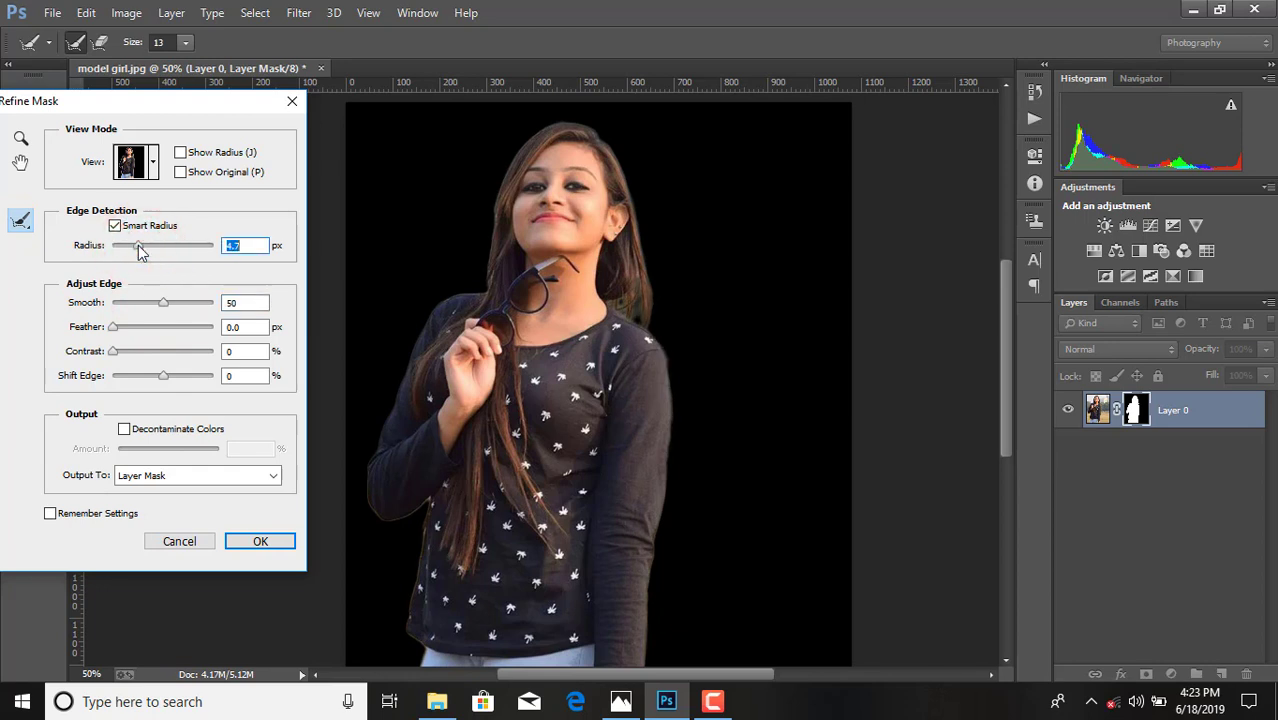
left_click(260, 544)
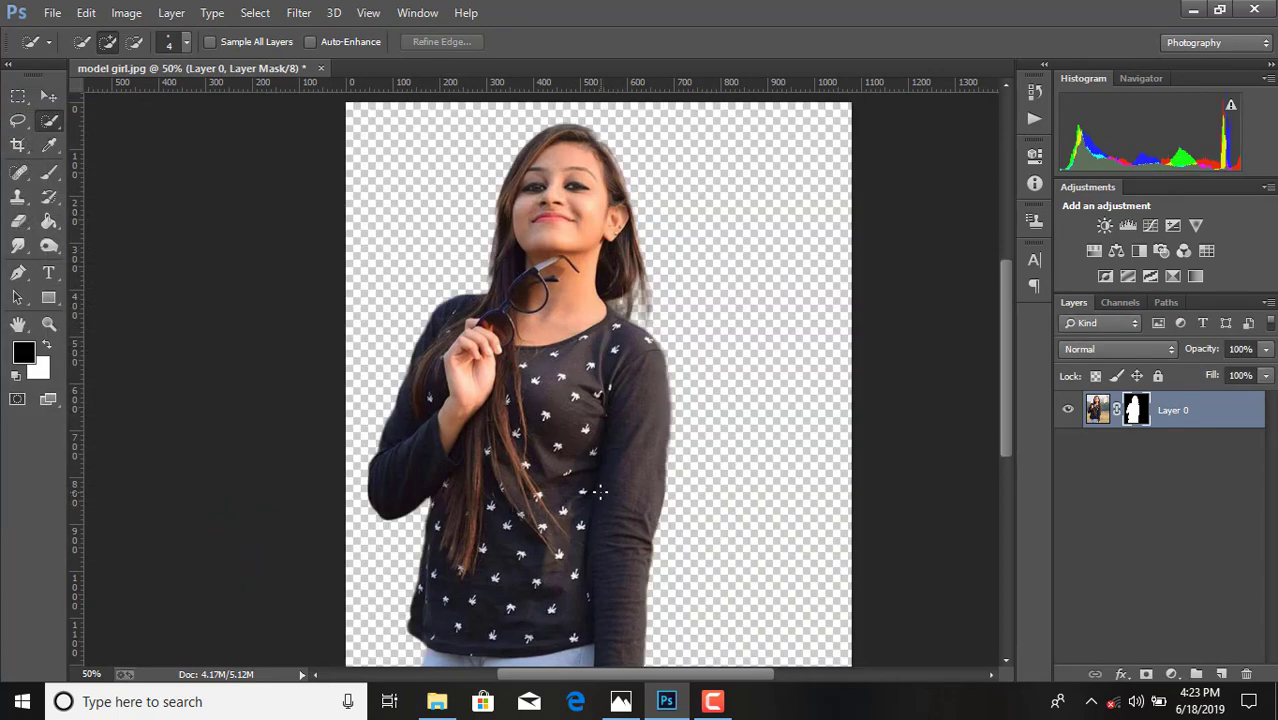
- Enlarge the canvas with the Crop tool, adding transparent space above the woman and on both sides
key("ctrl+minus")
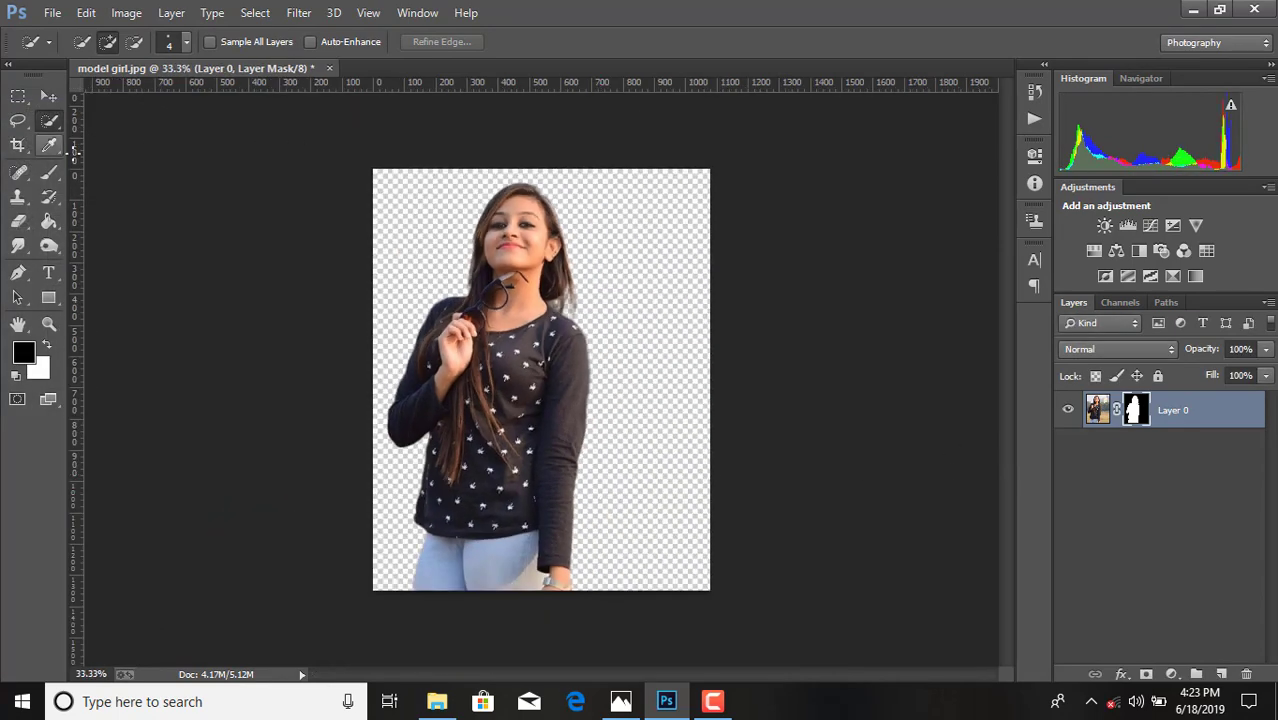
left_click(19, 145)
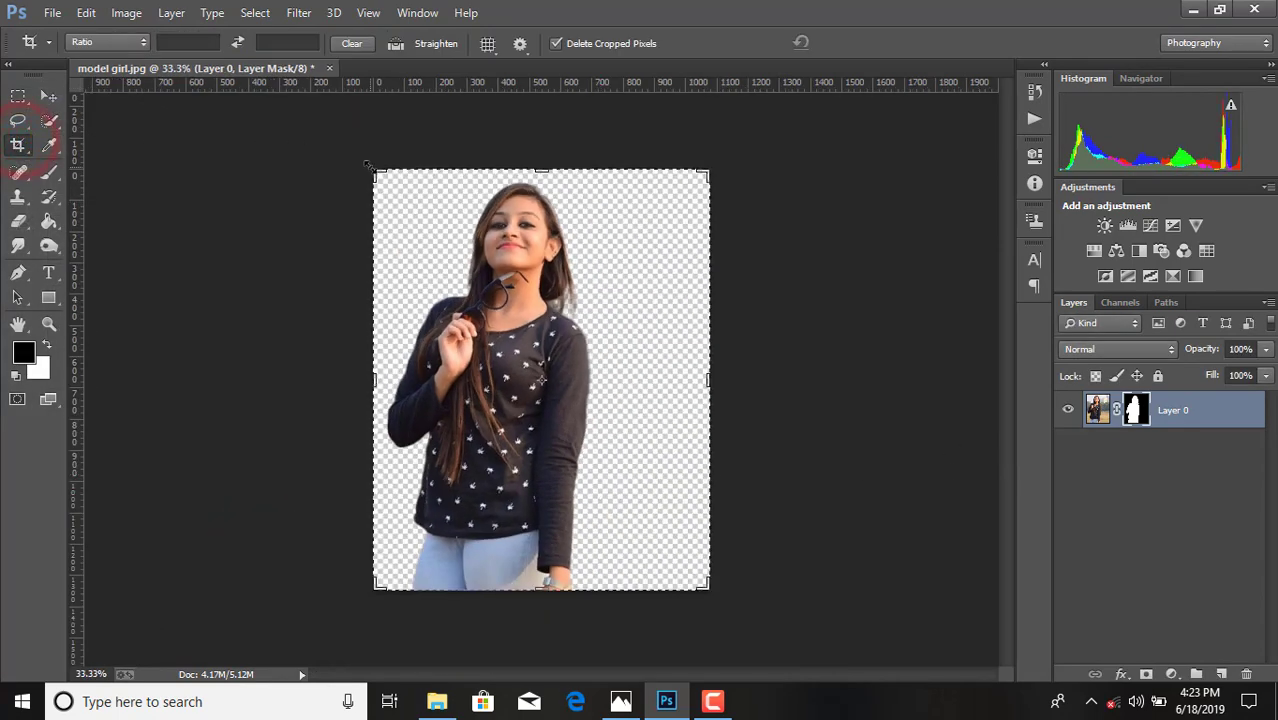
left_click_drag(367, 163, 352, 134)
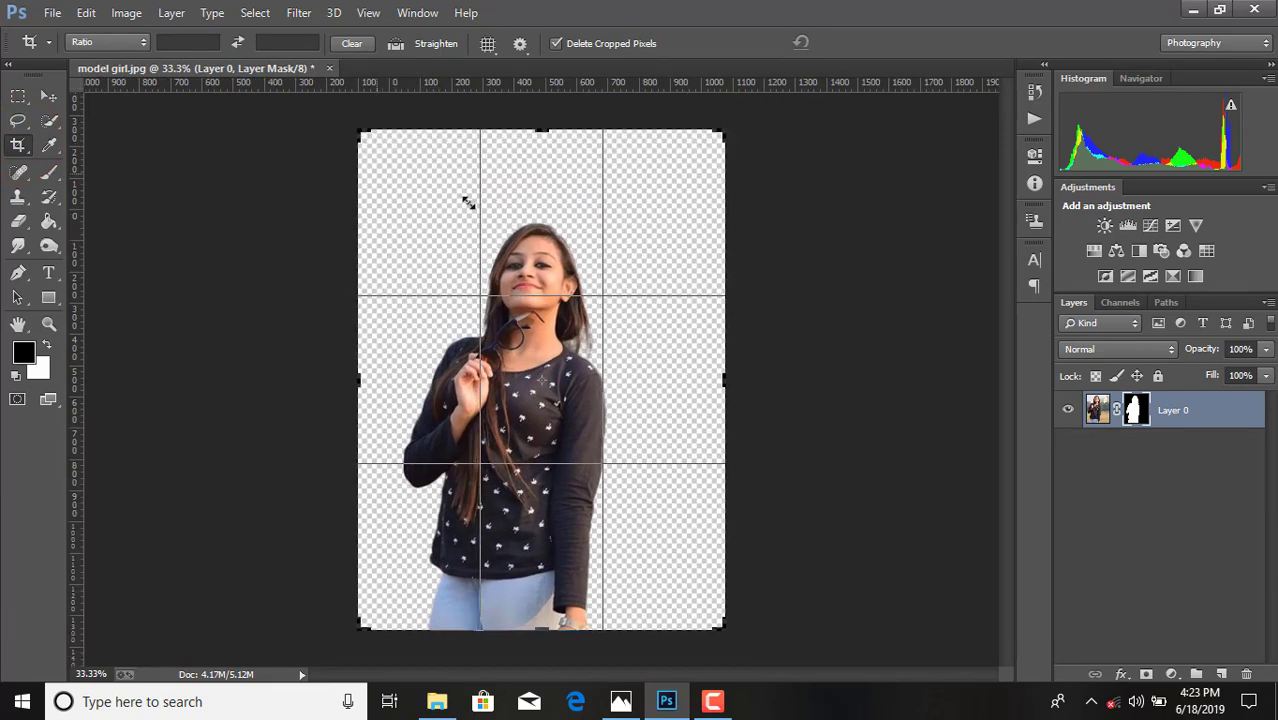
left_click(868, 43)
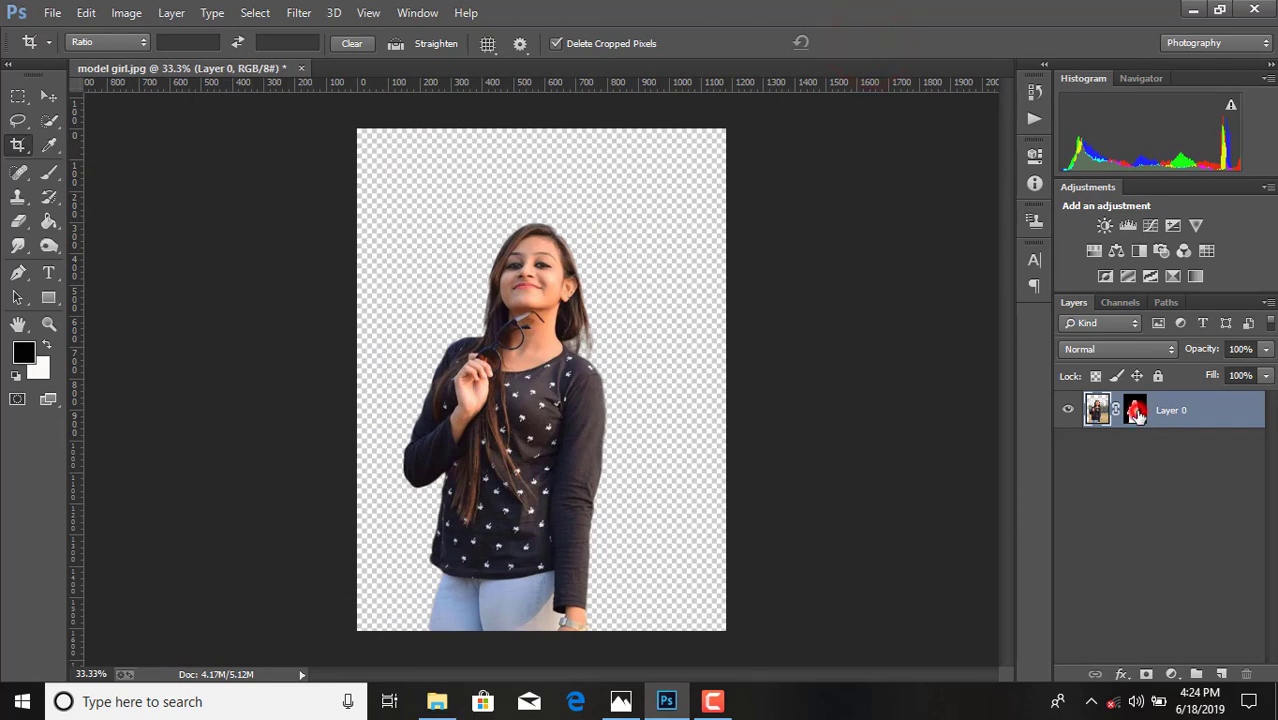
- Apply Layer 0's mask permanently and scale the woman down to about 84.67%, keeping her lower edge on the canvas bottom
right_click(1136, 414)
left_click(1104, 471)
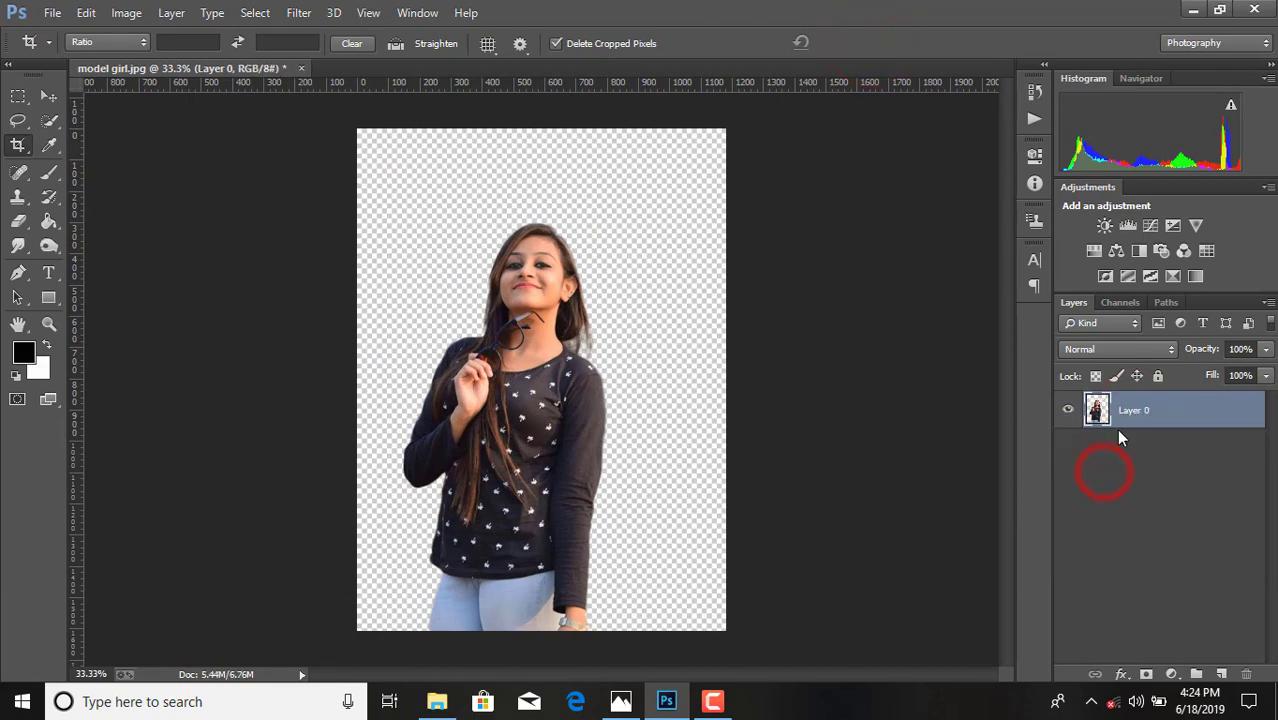
key("ctrl+t")
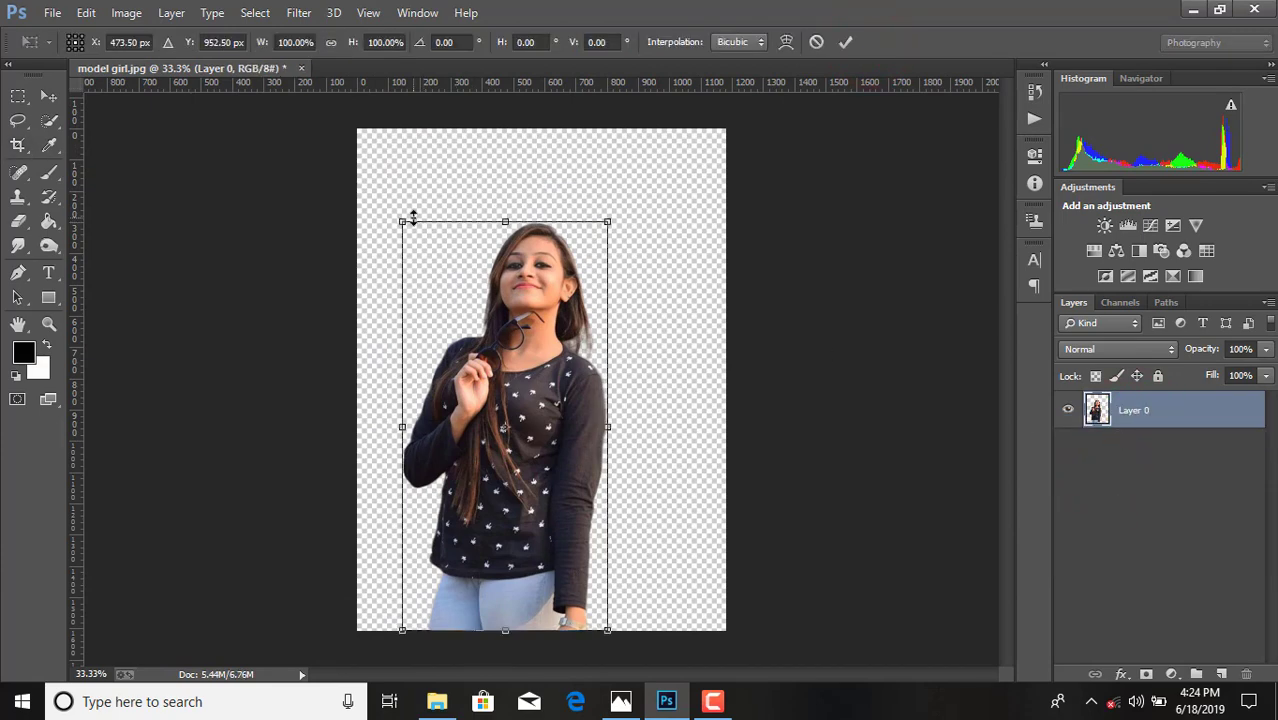
left_click_drag(397, 216, 425, 262)
left_click_drag(603, 262, 599, 285)
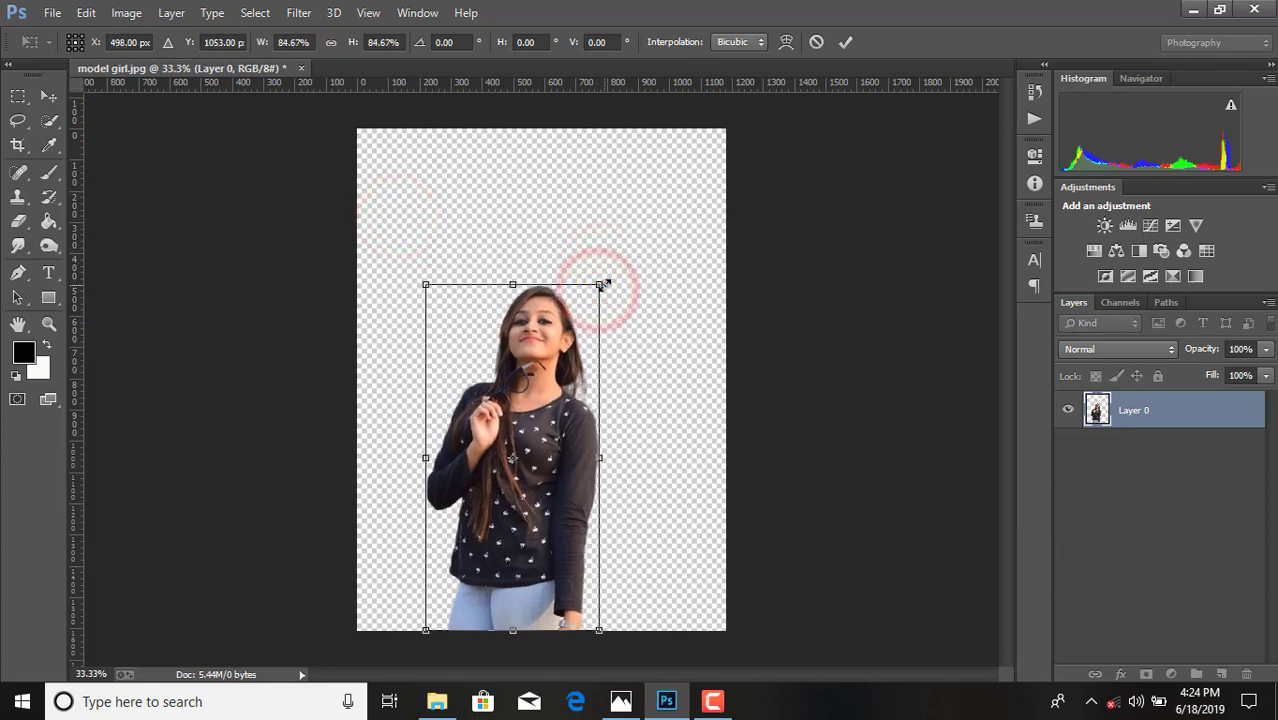
left_click(843, 44)
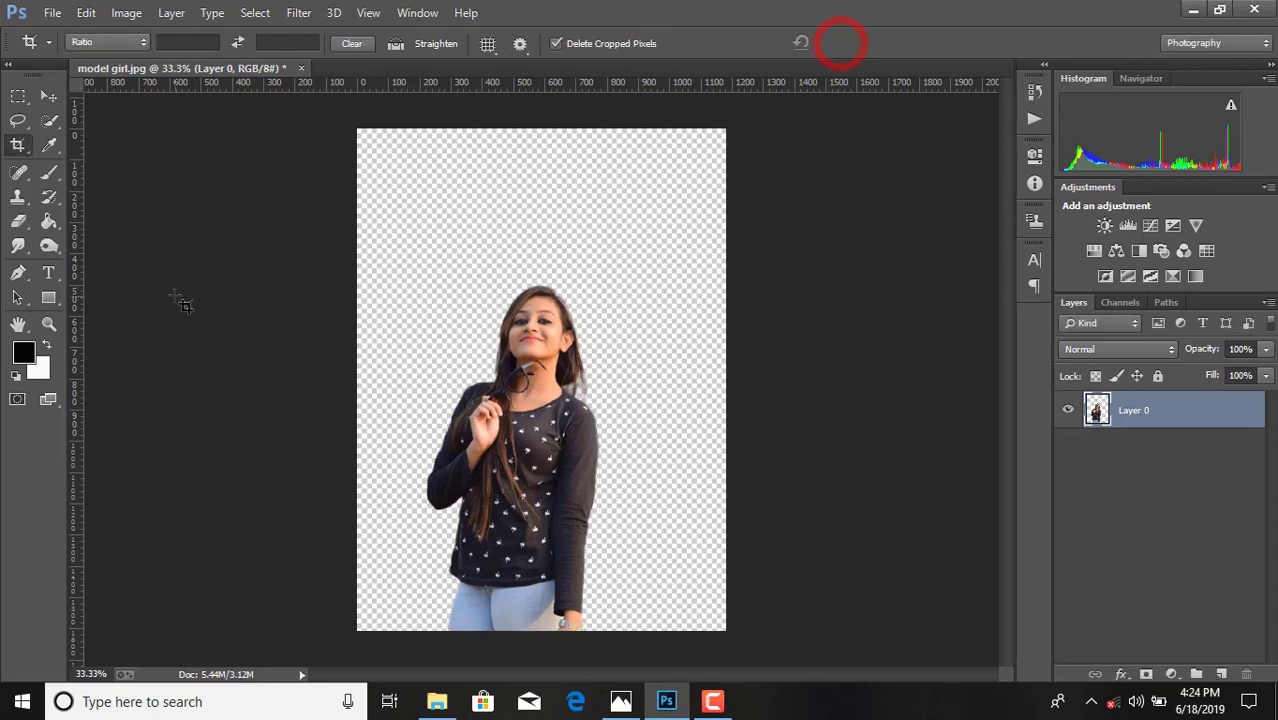
- Widen the canvas slightly on both sides with the Crop tool, to about 1212 px
left_click(16, 145)
left_click_drag(356, 379, 352, 385)
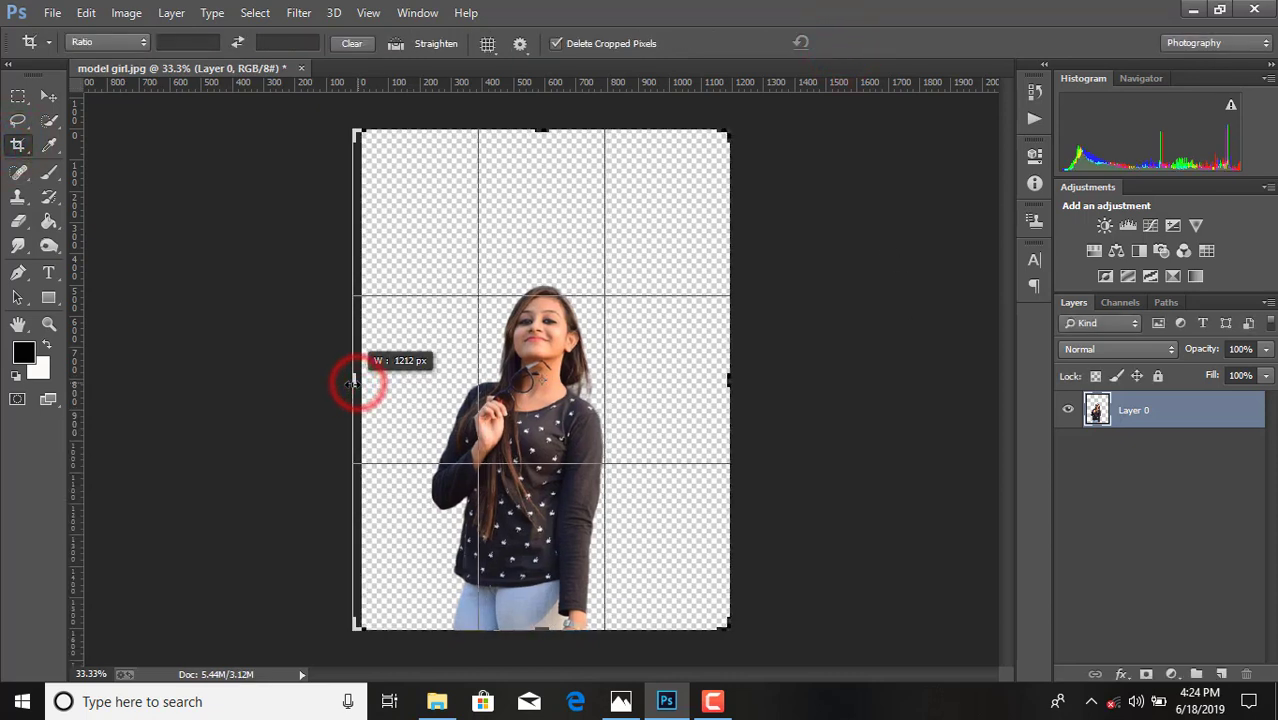
left_click(862, 44)
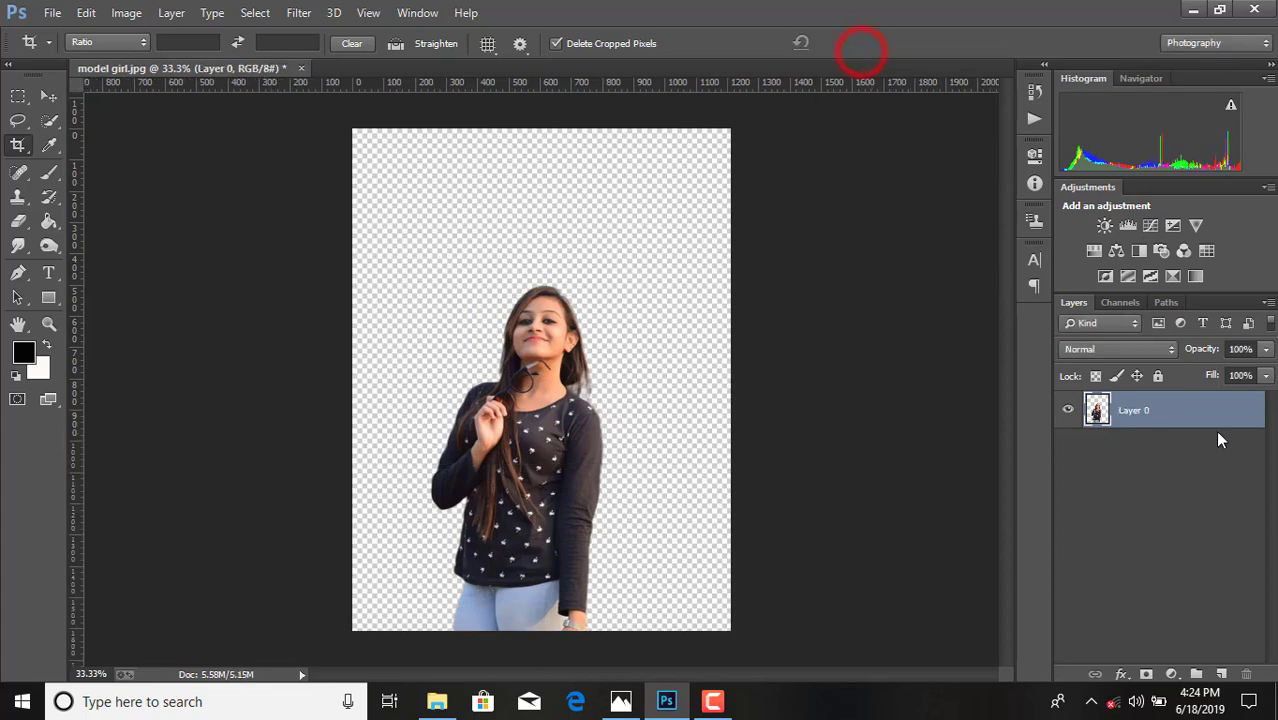
- Place bigstock-Blue-sky-24967379 from the Stocks folder as a linked image and scale it to about 212.25% so it covers the whole canvas
left_click(48, 96)
left_click(52, 12)
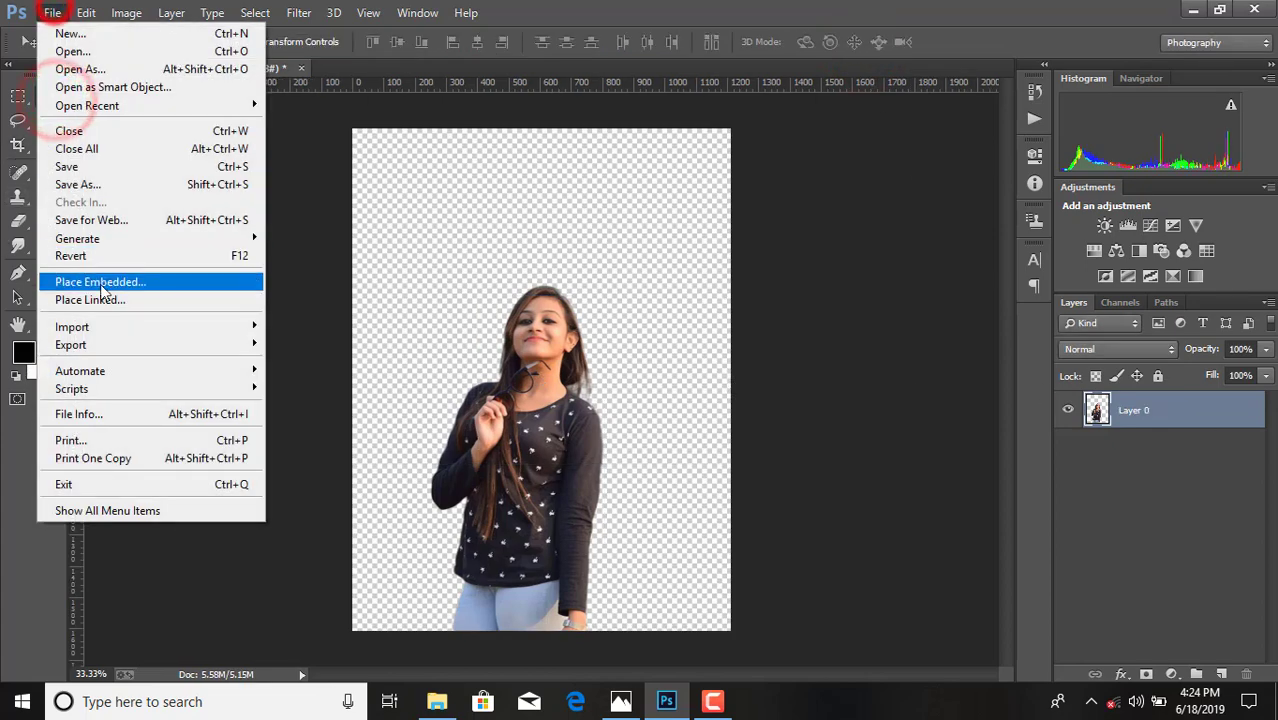
left_click(104, 300)
scroll(325, 175, "down", 5)
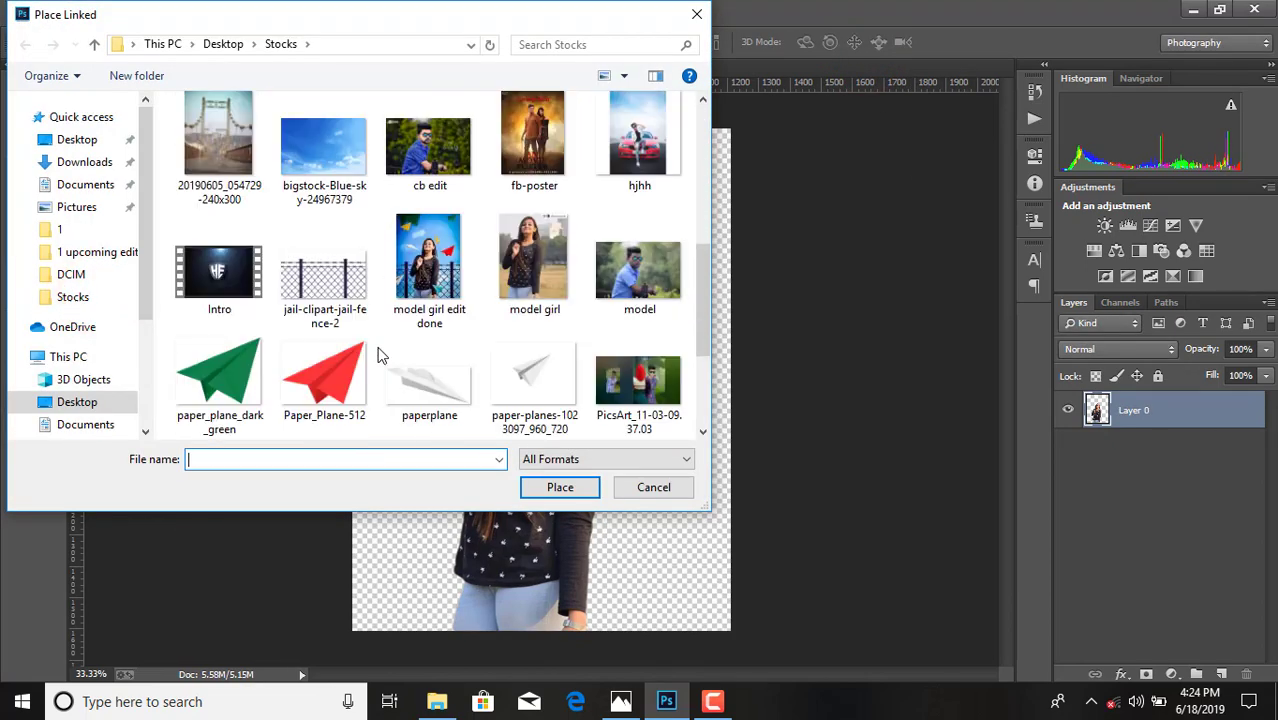
double_click(325, 175)
left_click_drag(602, 376, 623, 524)
left_click_drag(366, 392, 344, 374)
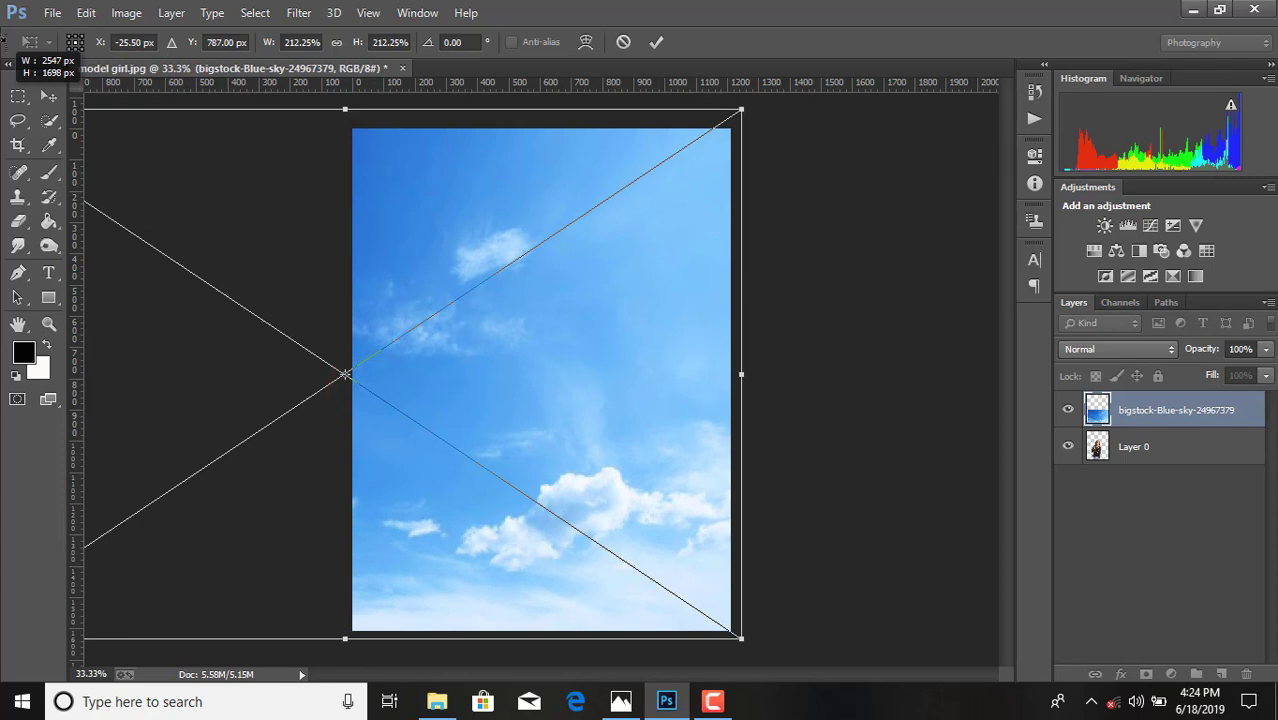
left_click(655, 43)
- Move the sky layer beneath Layer 0 and rasterize it
left_click_drag(1168, 410, 1177, 555)
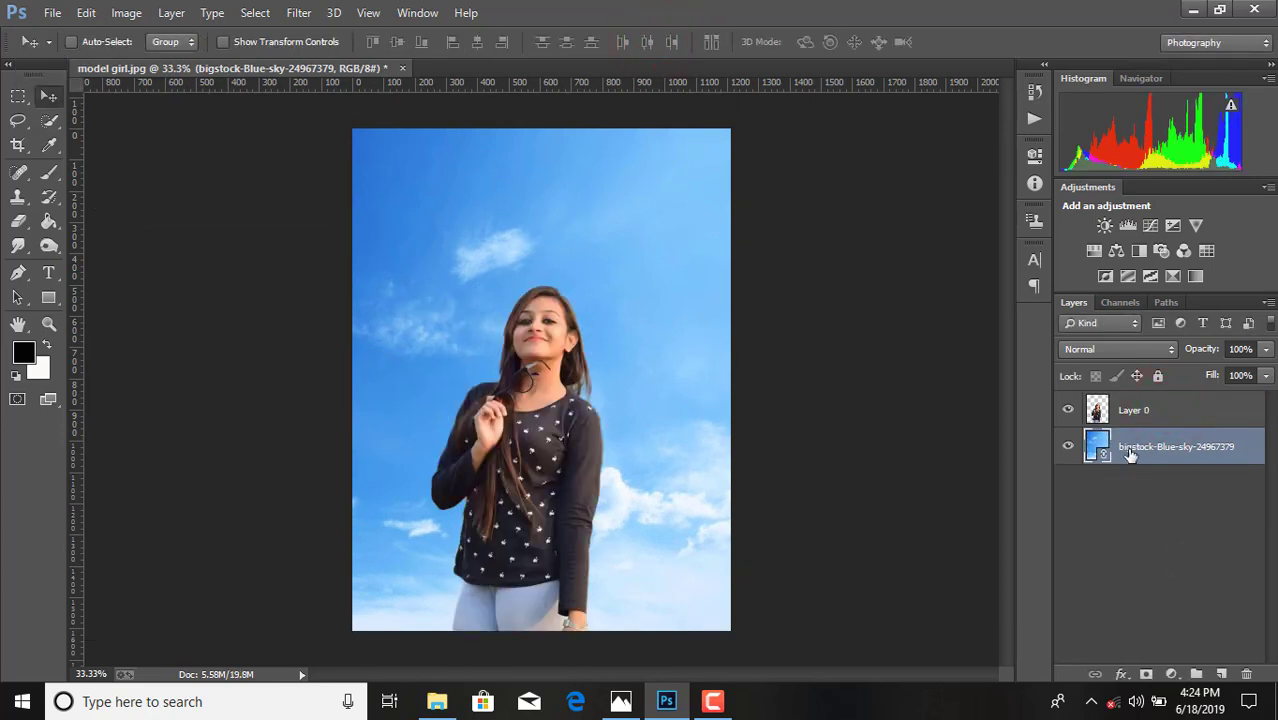
right_click(1130, 453)
left_click(788, 354)
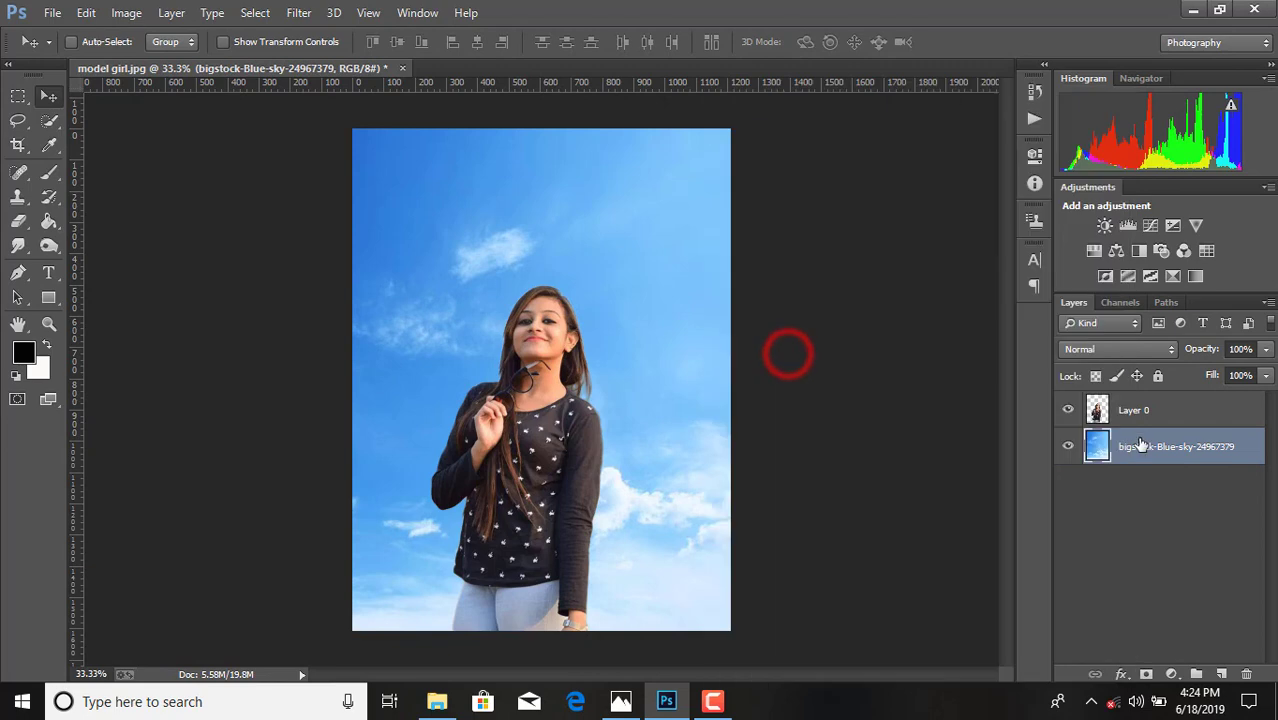
- Place jail-clipart-jail-fence-2 from the Stocks folder as a linked image directly above the sky layer
left_click(55, 12)
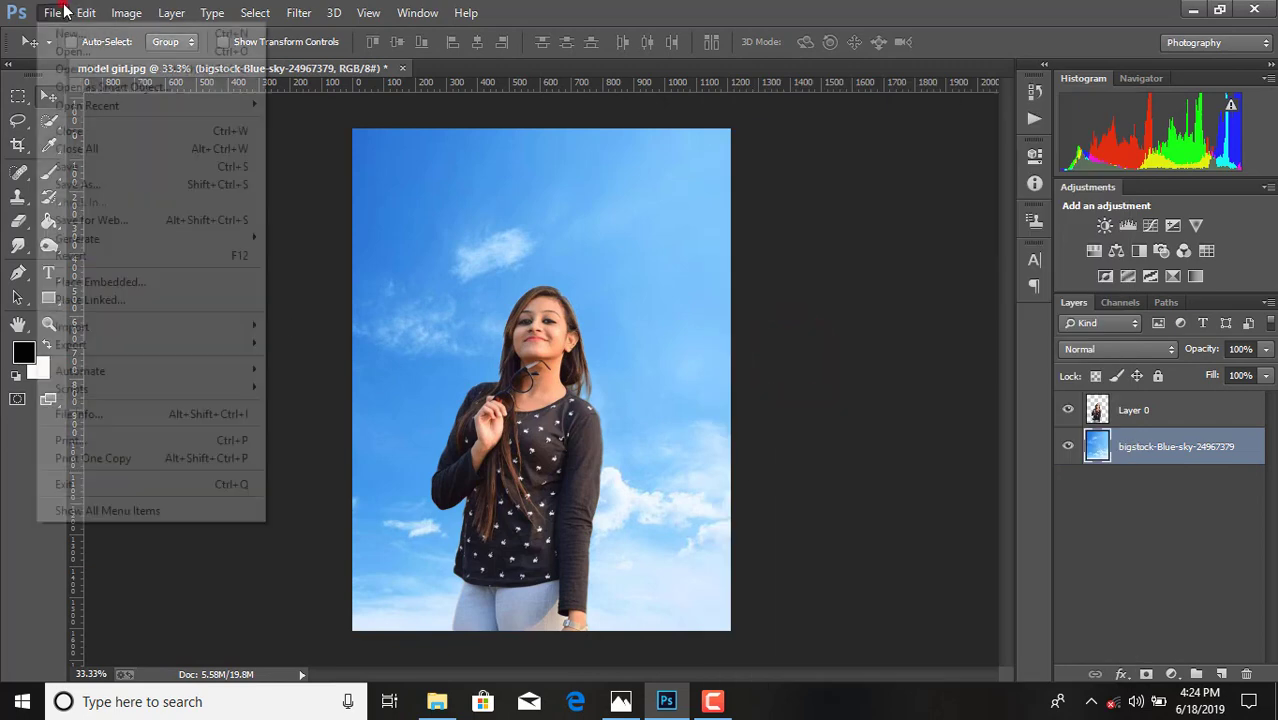
left_click(100, 300)
scroll(510, 333, "down", 5)
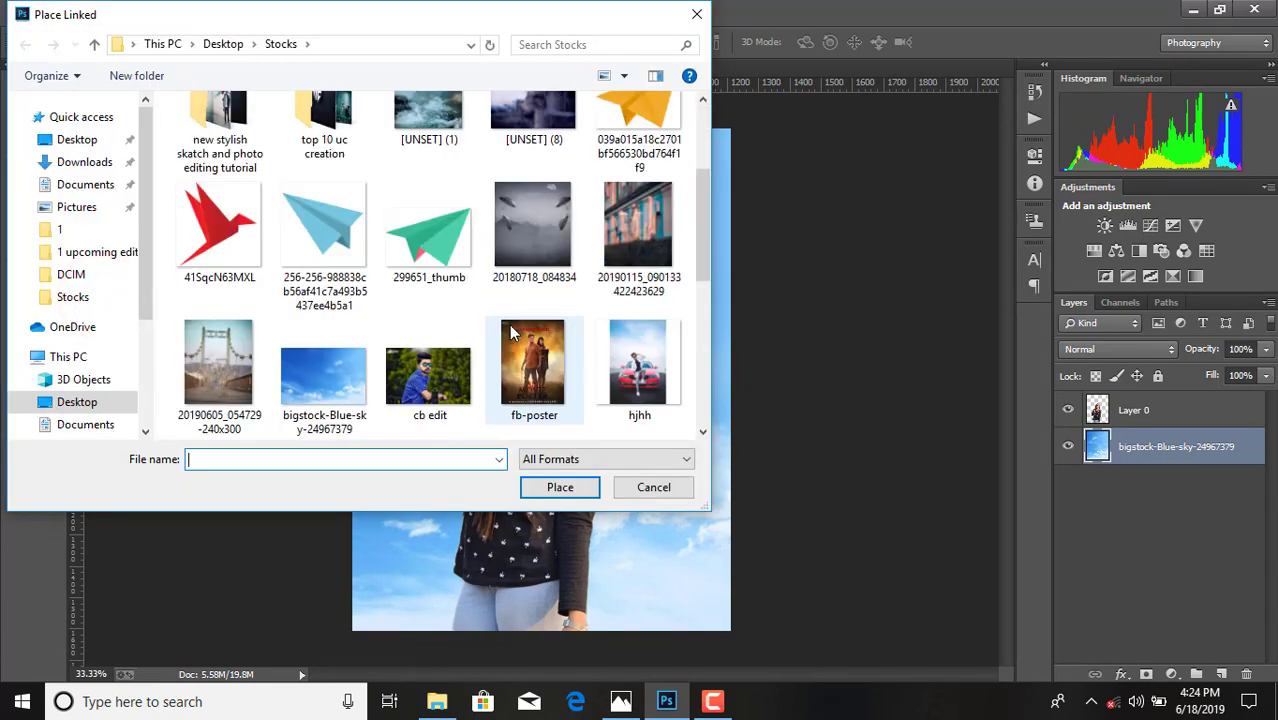
double_click(352, 390)
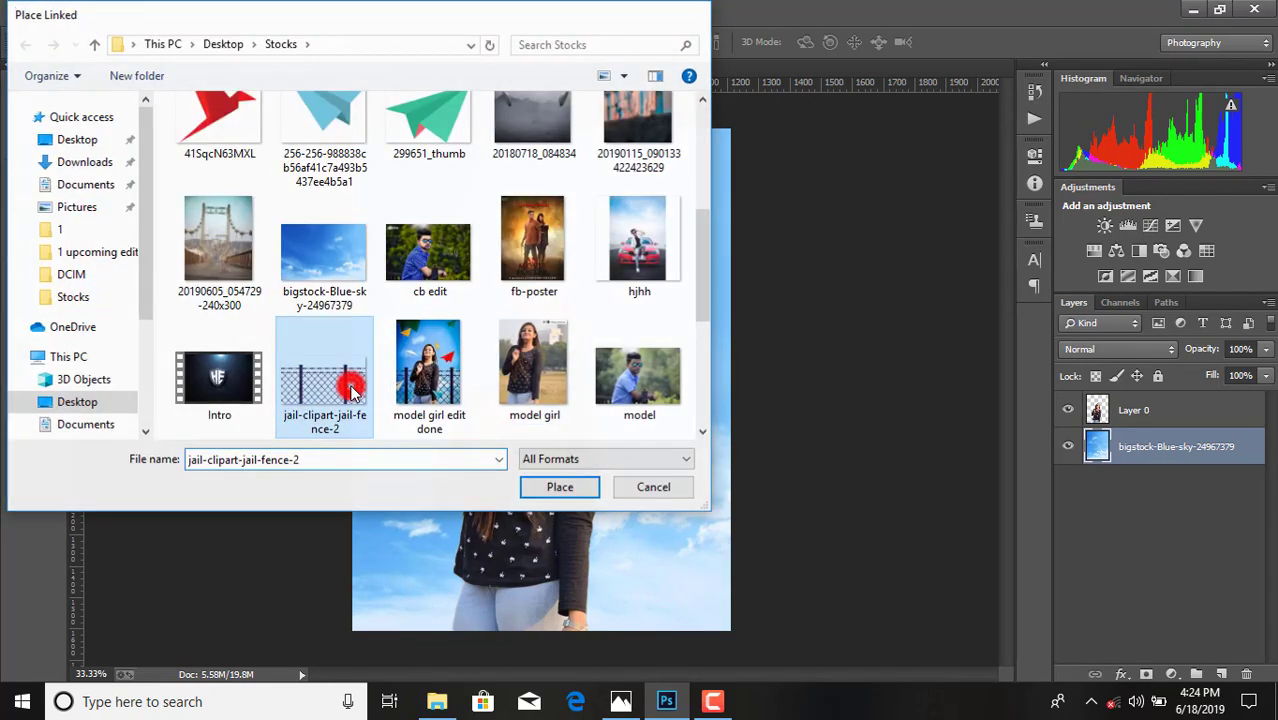
- Position the fence across the lower part of the canvas behind the woman and scale it to about 52.42% wide and 52.50% high
left_click_drag(628, 396, 630, 553)
left_click_drag(352, 423, 339, 413)
left_click_drag(720, 427, 726, 415)
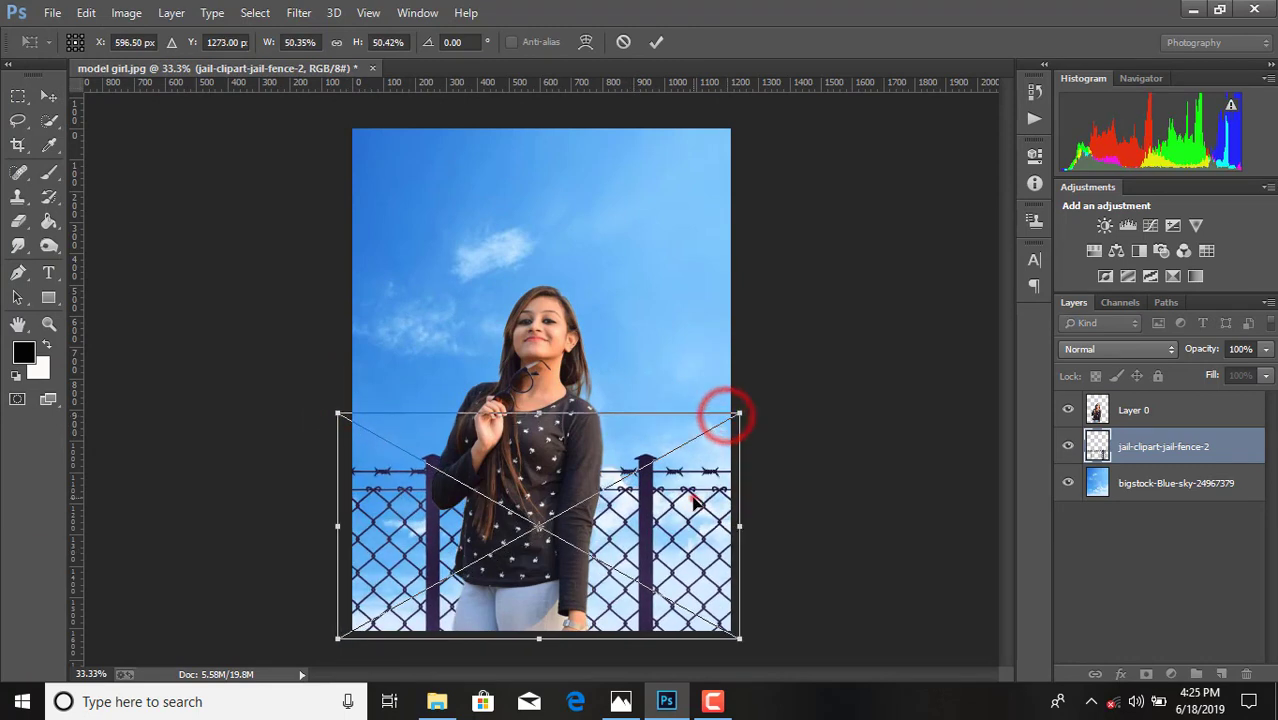
left_click_drag(691, 505, 693, 496)
left_click_drag(744, 632, 759, 638)
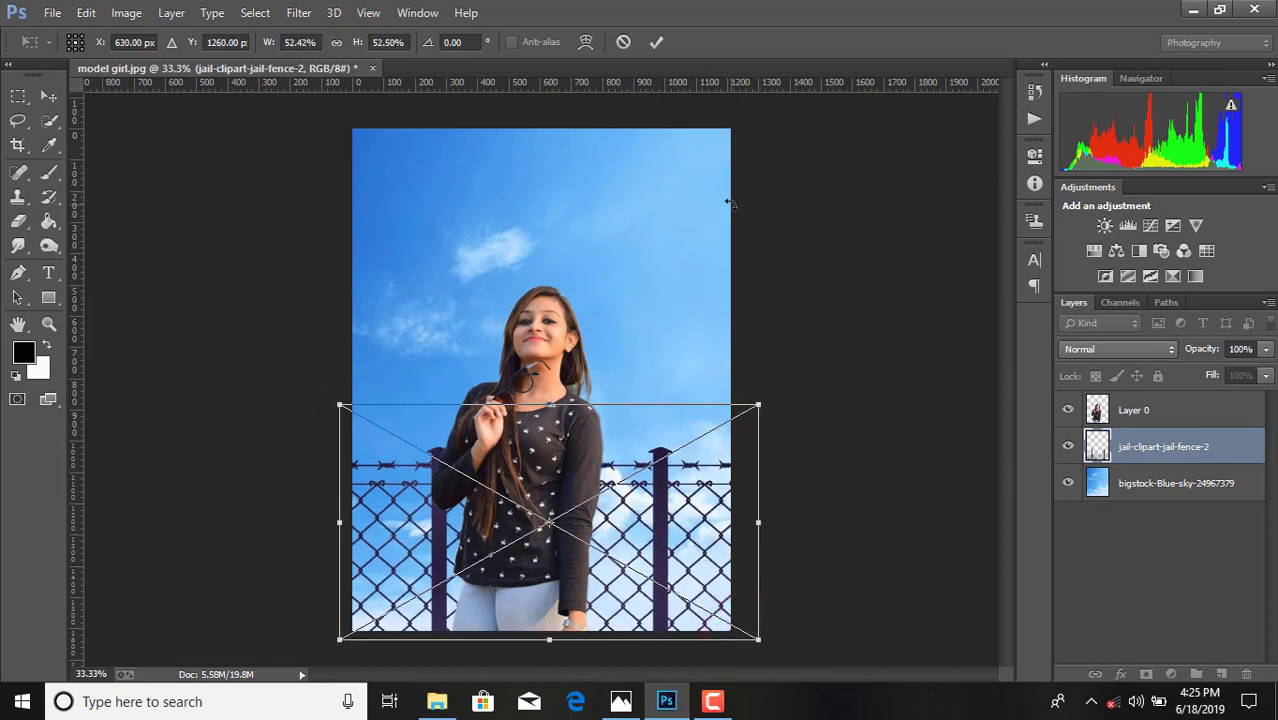
left_click(655, 45)
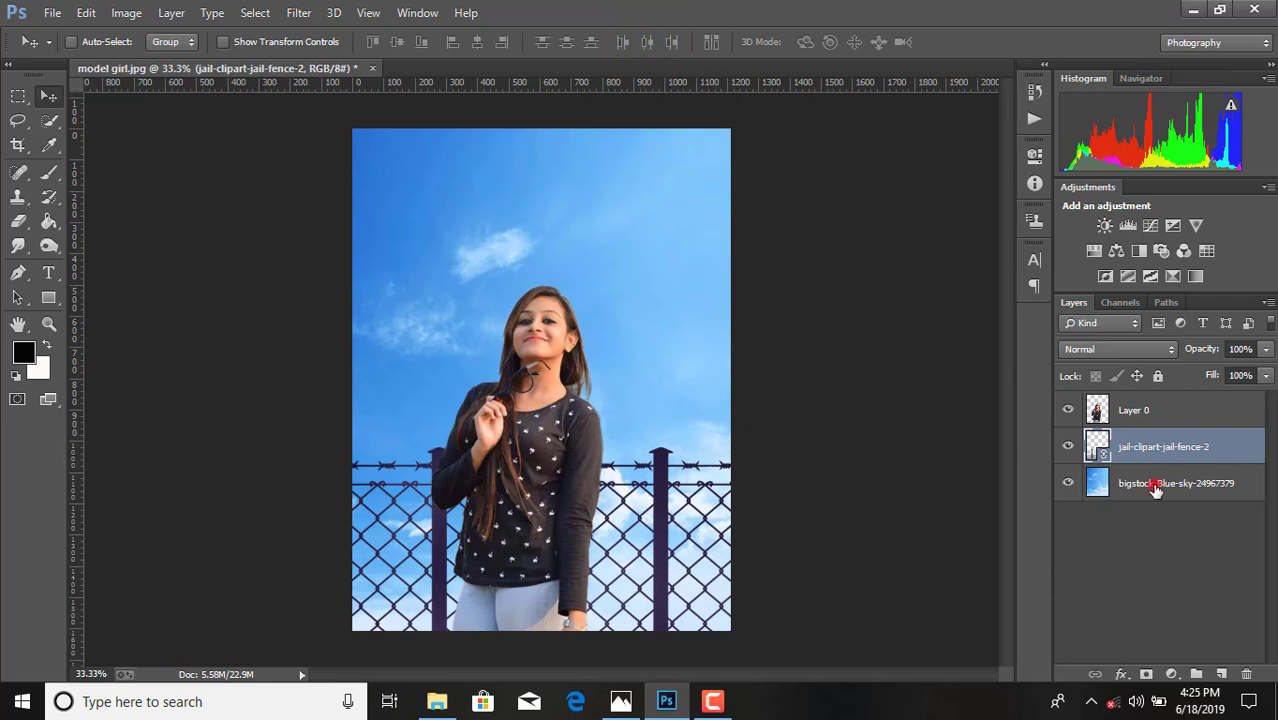
- Apply a Gaussian Blur with an 11.4 pixel radius to the bigstock-Blue-sky-24967379 layer
left_click(1156, 487)
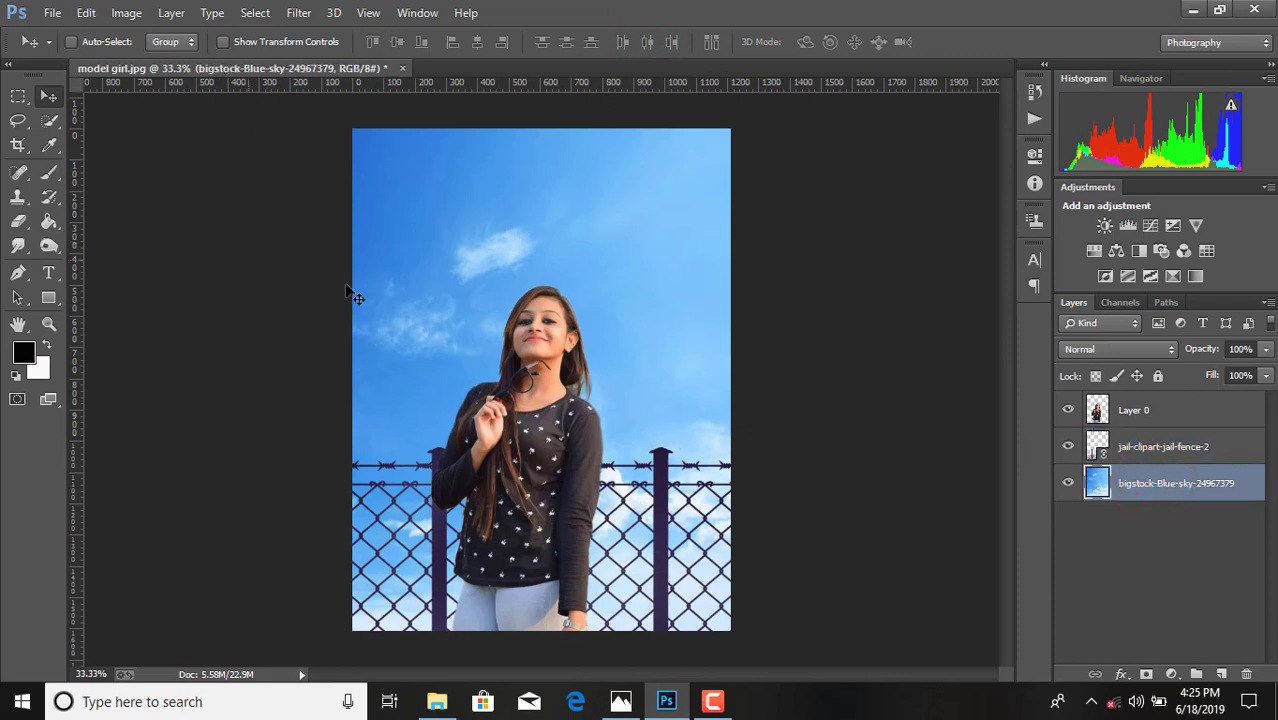
left_click(1140, 455)
left_click(1148, 480)
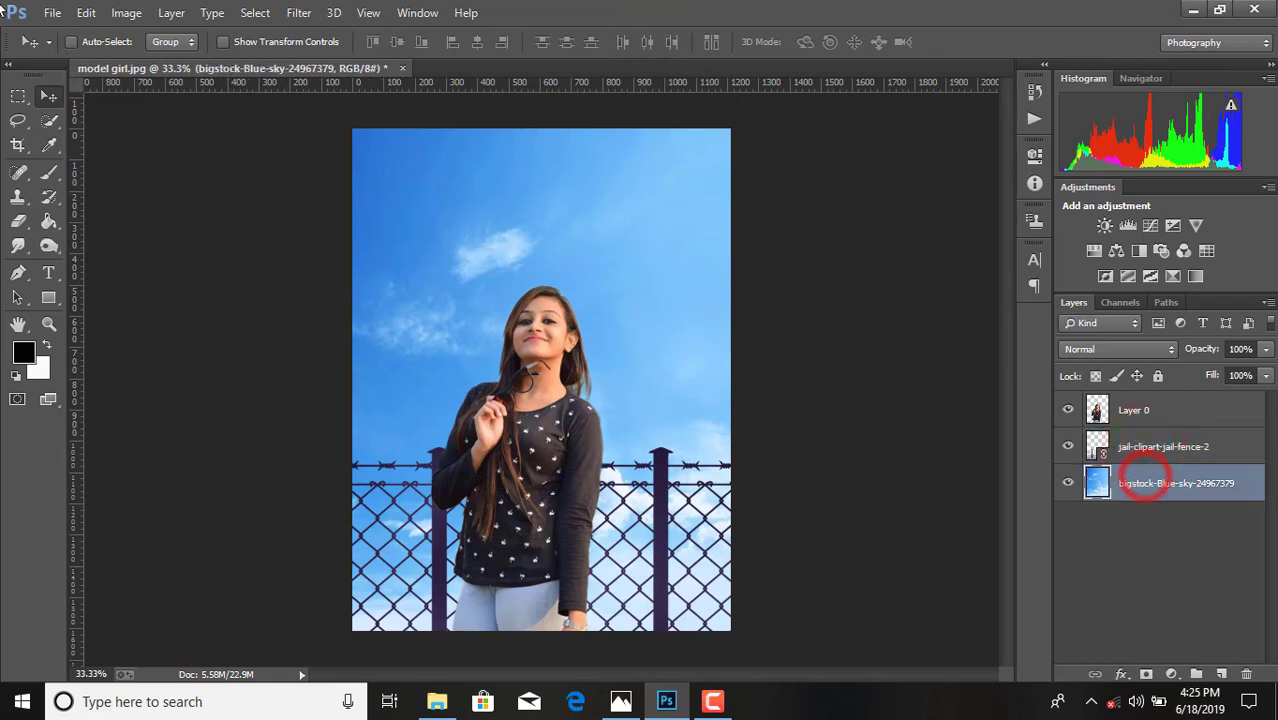
left_click(299, 13)
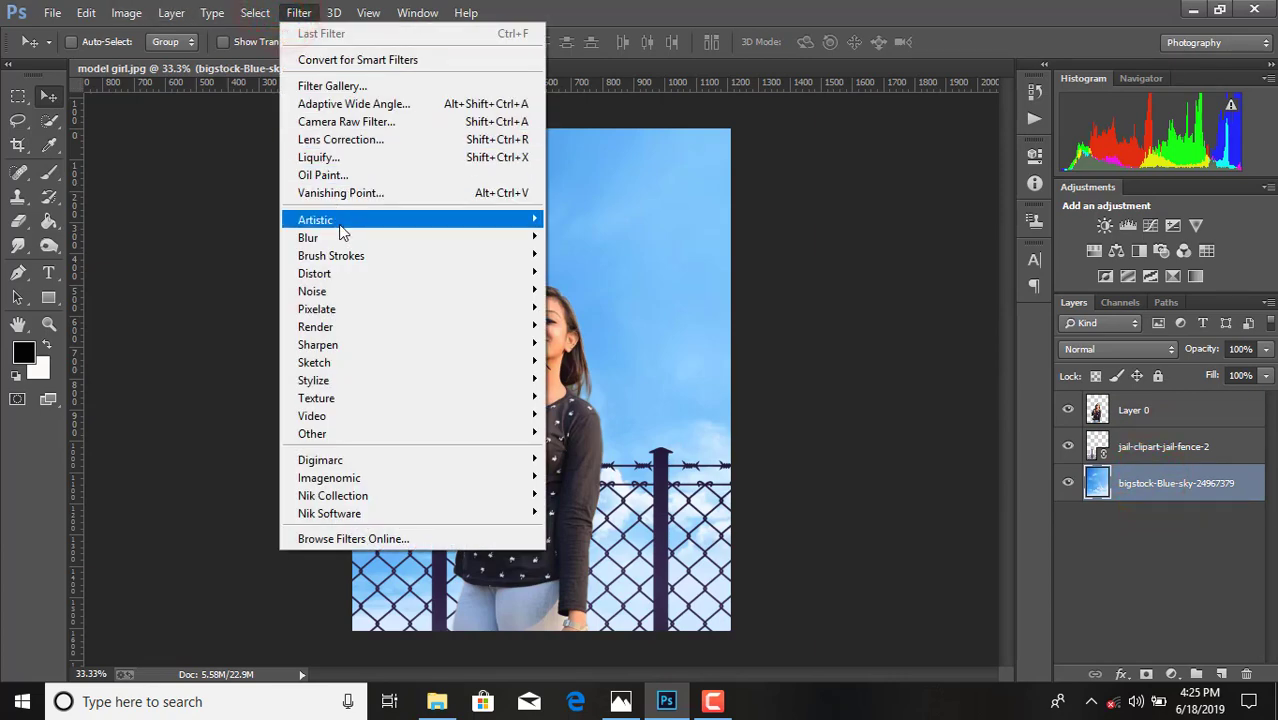
mouse_move(343, 237)
left_click(618, 367)
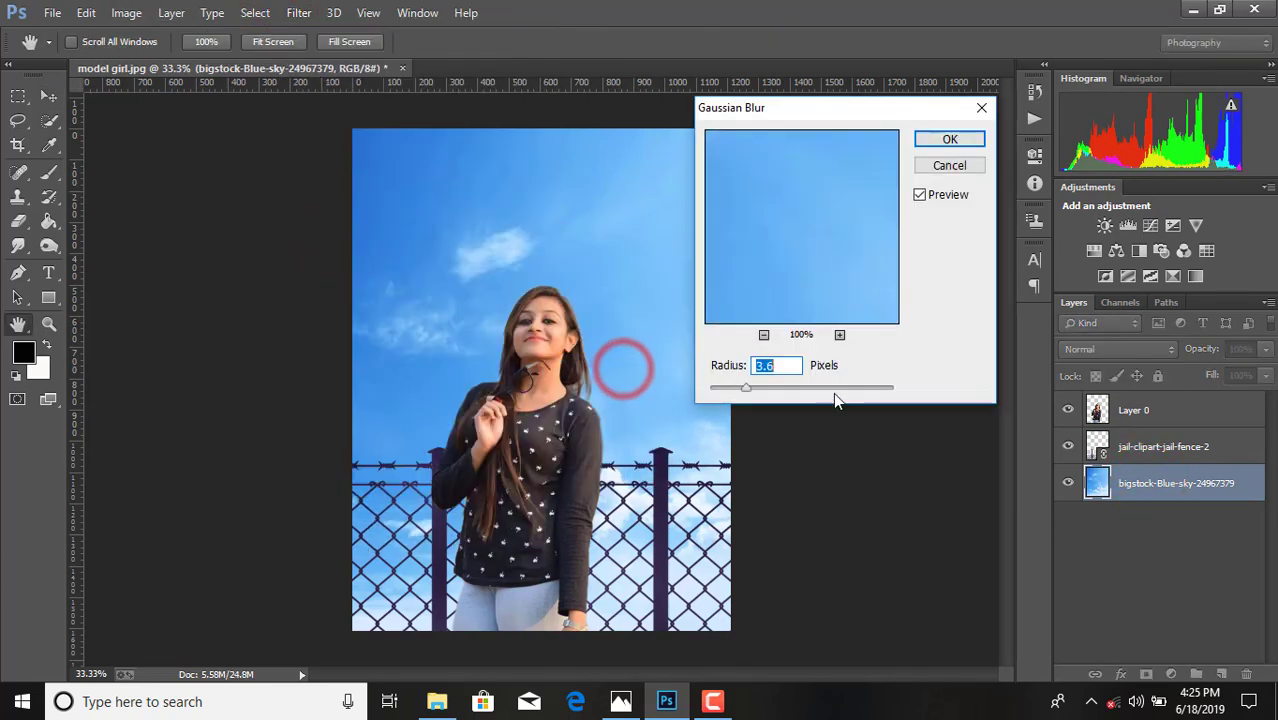
left_click_drag(760, 390, 785, 394)
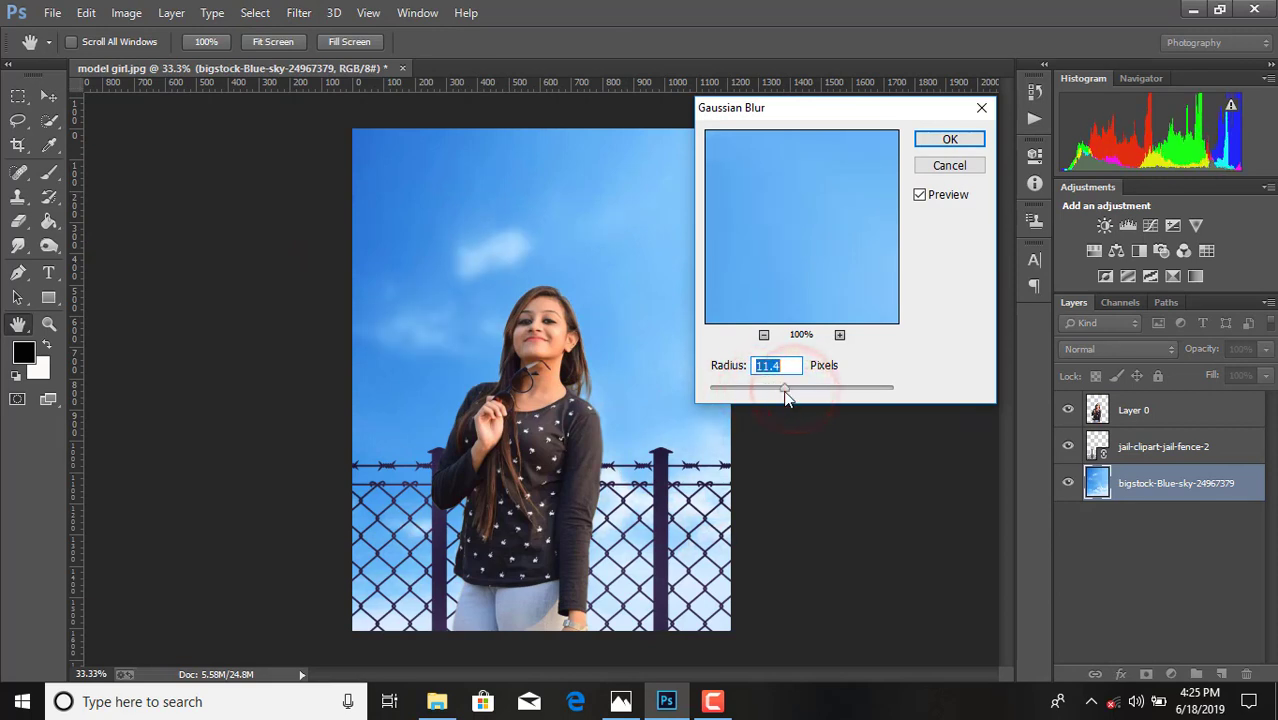
left_click(947, 141)
key("v")
- Open Layer 0 in the Camera Raw Filter with a before/after view and set Highlights +43, Shadows +31, Whites +23, Blacks -52 and Clarity +16
left_click(1140, 412)
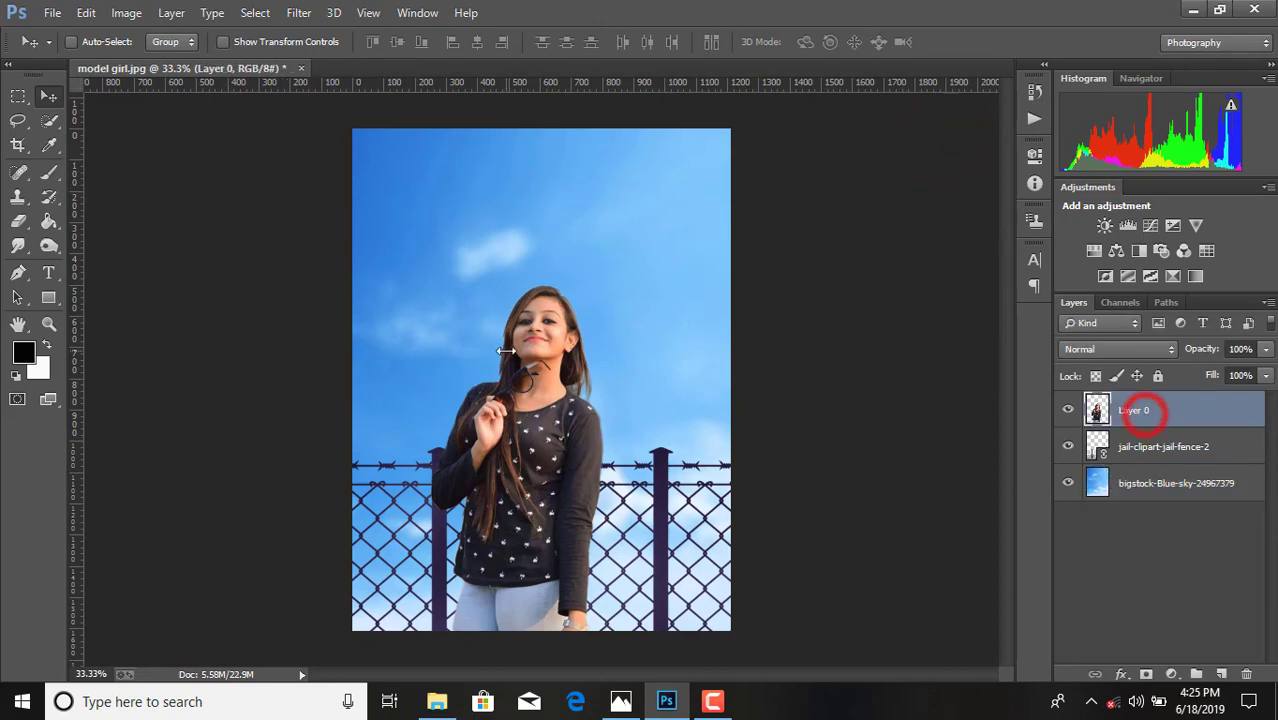
left_click(290, 10)
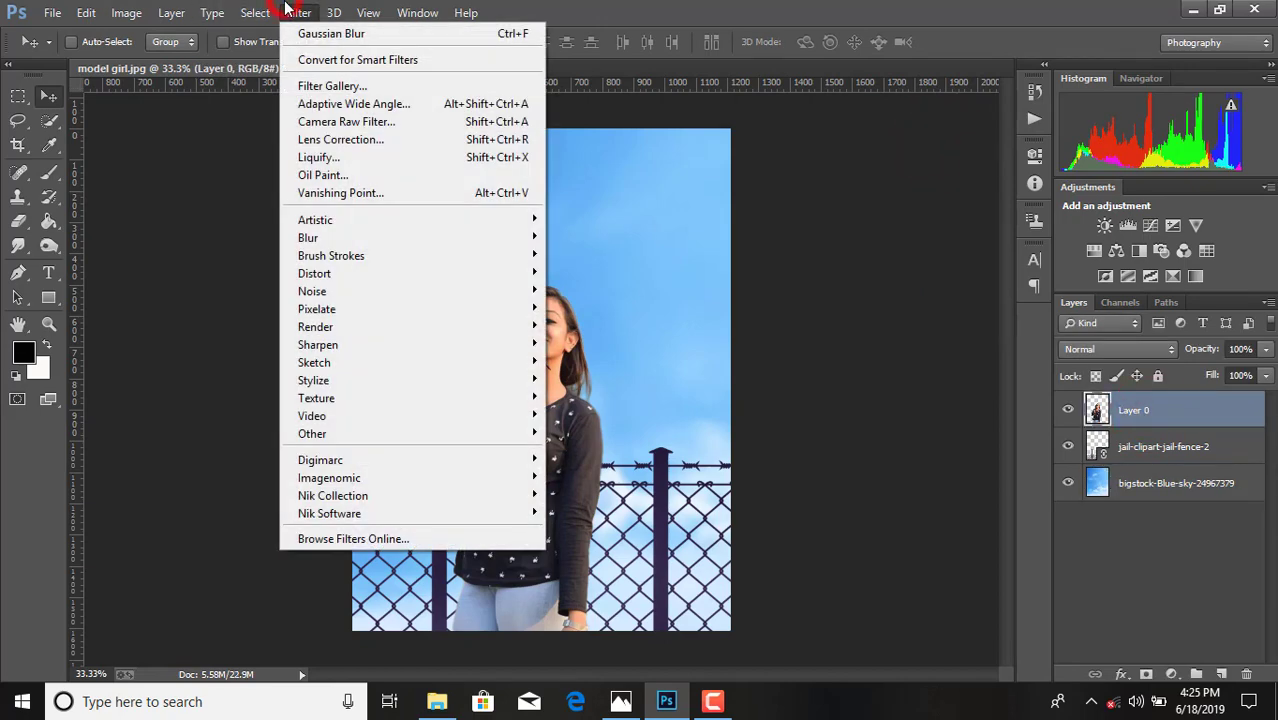
left_click(313, 121)
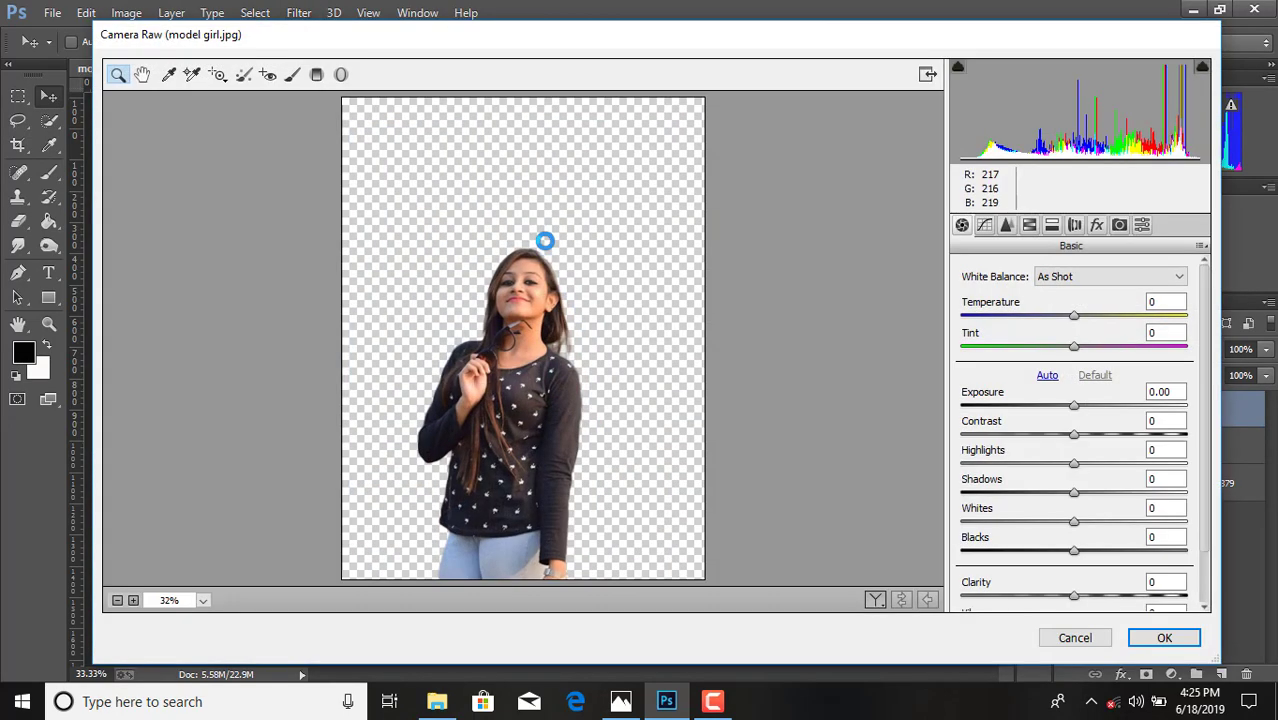
left_click(873, 600)
left_click_drag(1077, 598, 1091, 597)
left_click_drag(1075, 553, 1124, 466)
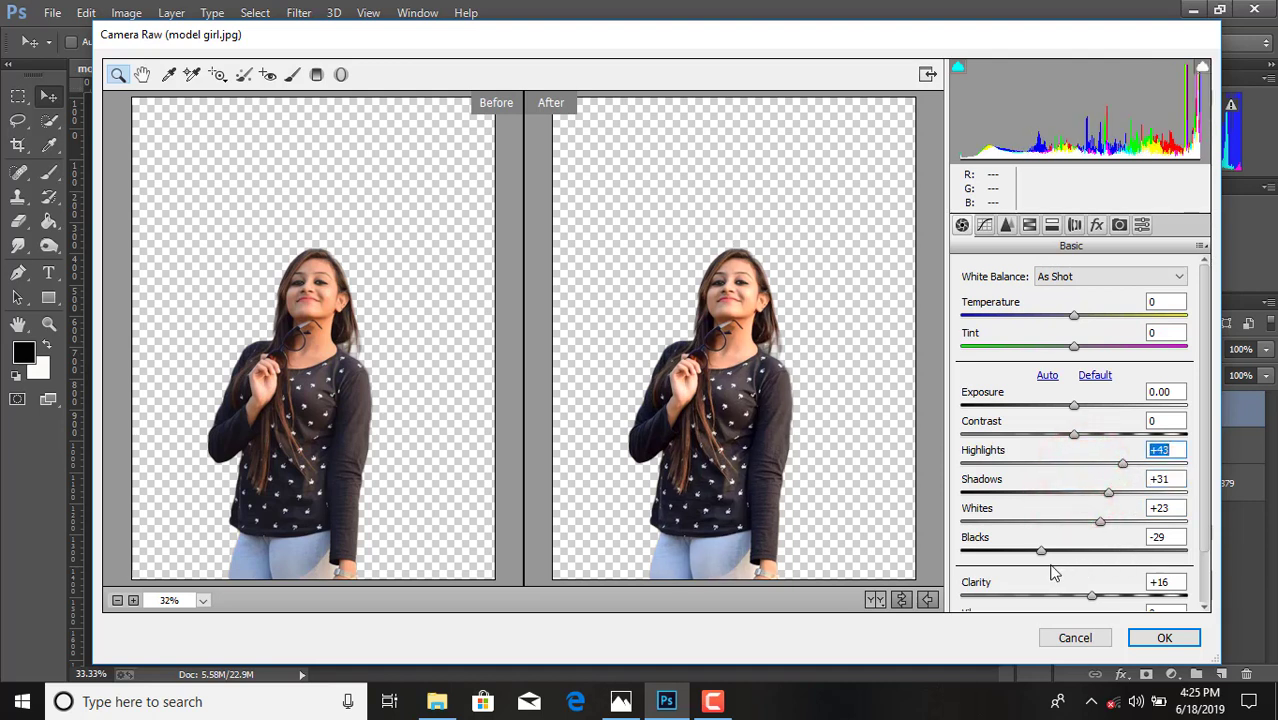
left_click_drag(1043, 558, 1018, 560)
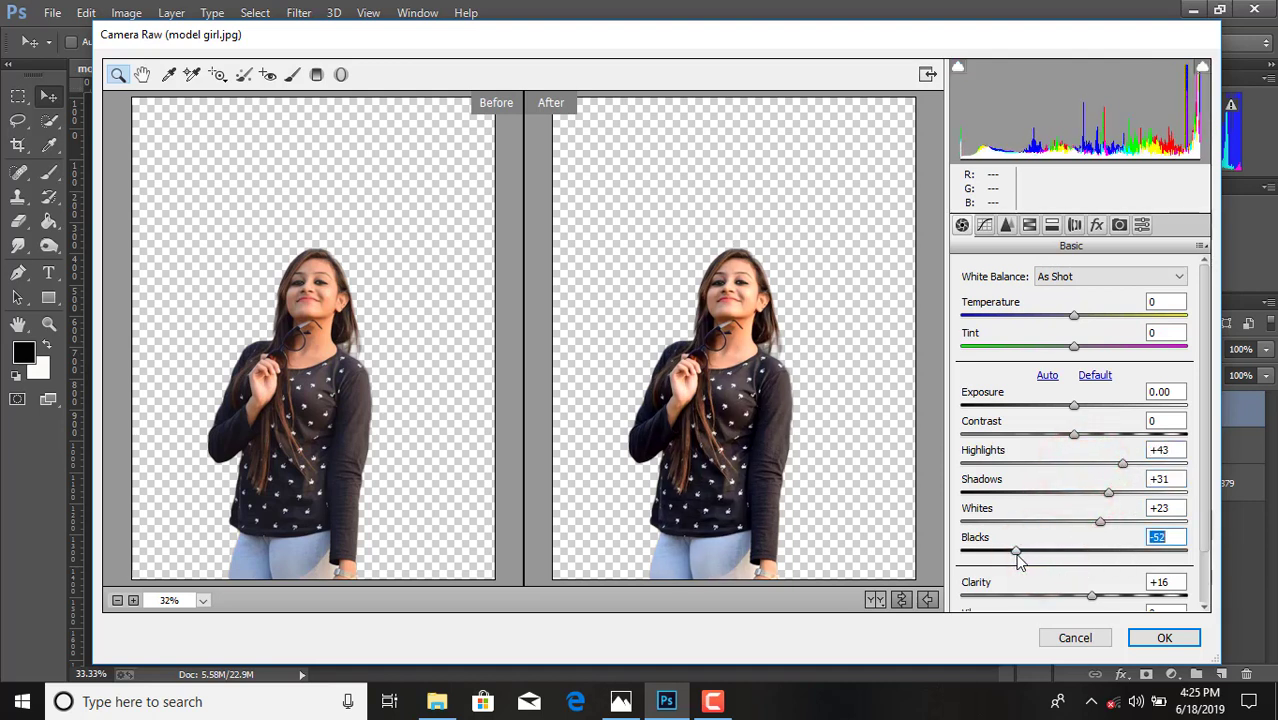
- Set noise reduction Luminance to 73 and the HSL luminance of Oranges to +20, Aquas to +25 and Blues to -25, and apply the filter
left_click(1006, 225)
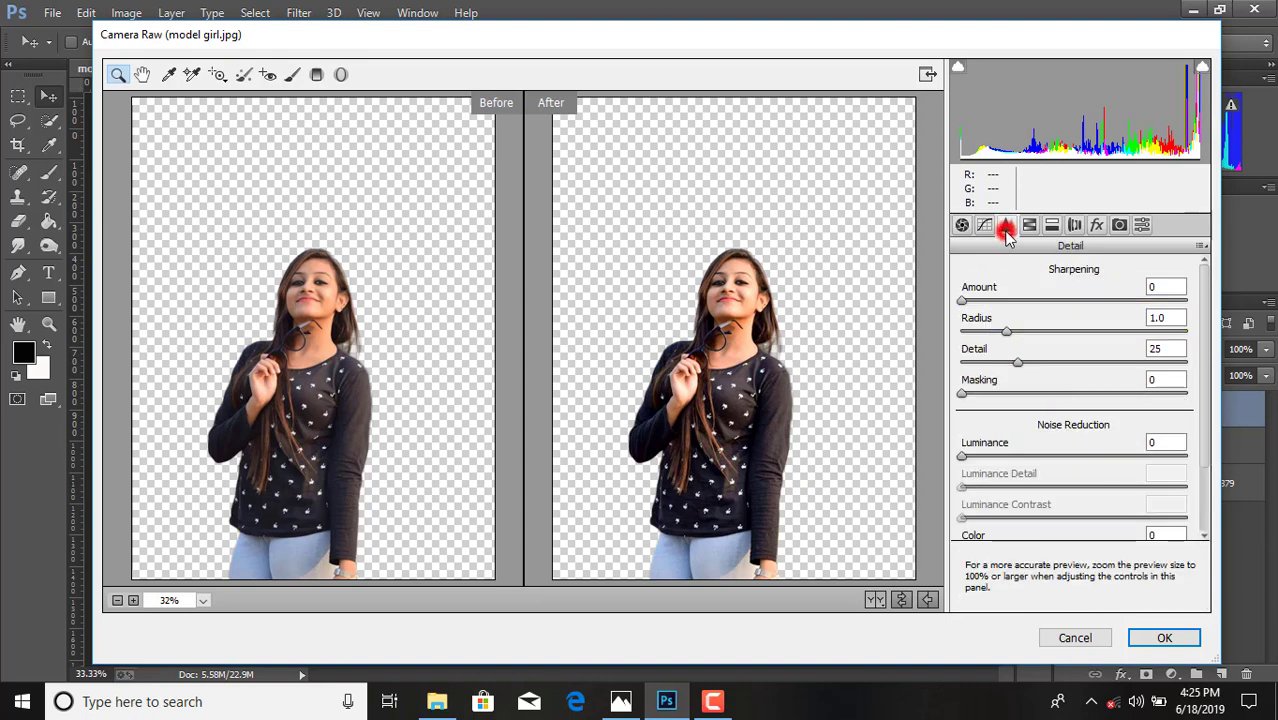
left_click_drag(963, 457, 1122, 450)
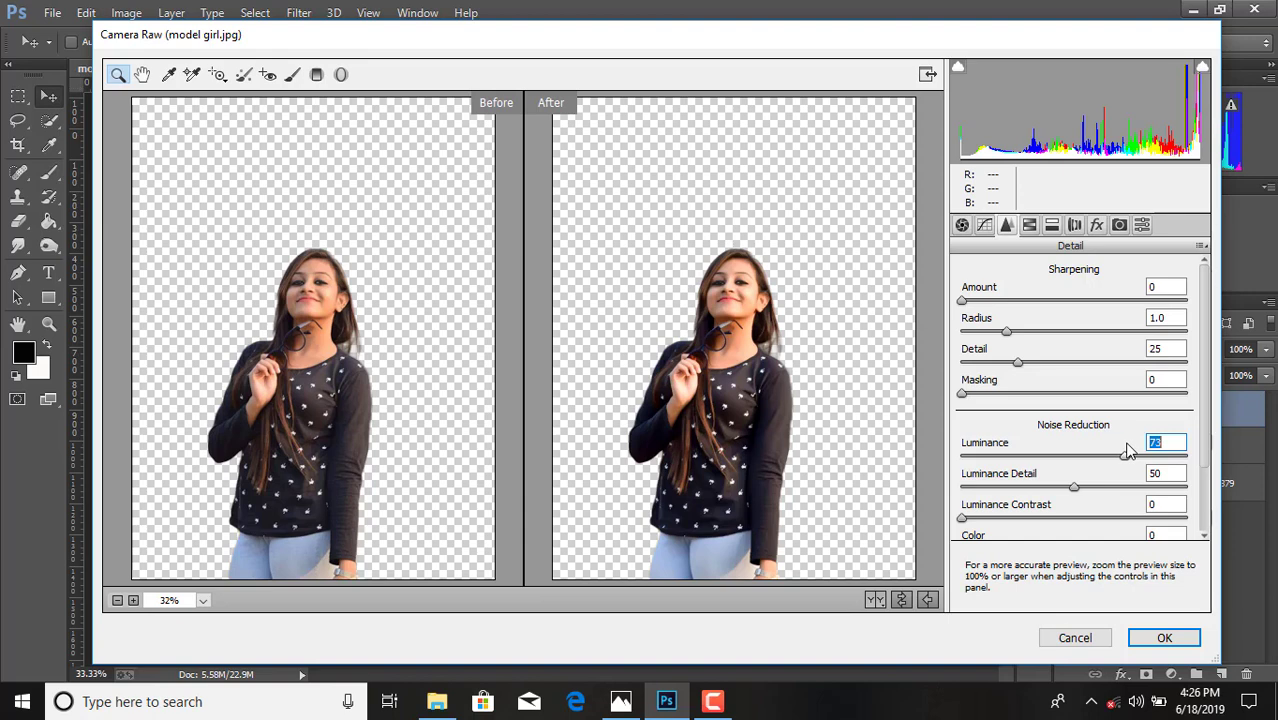
left_click(1029, 225)
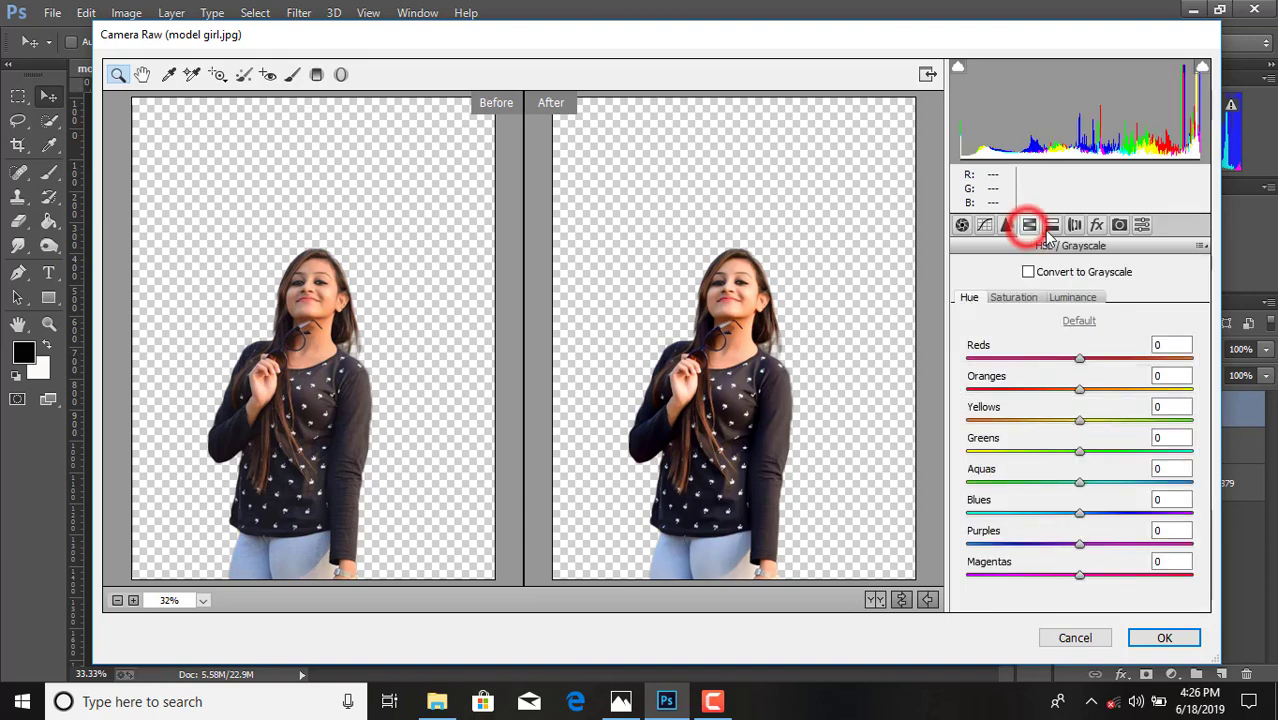
left_click(1016, 298)
left_click(1064, 297)
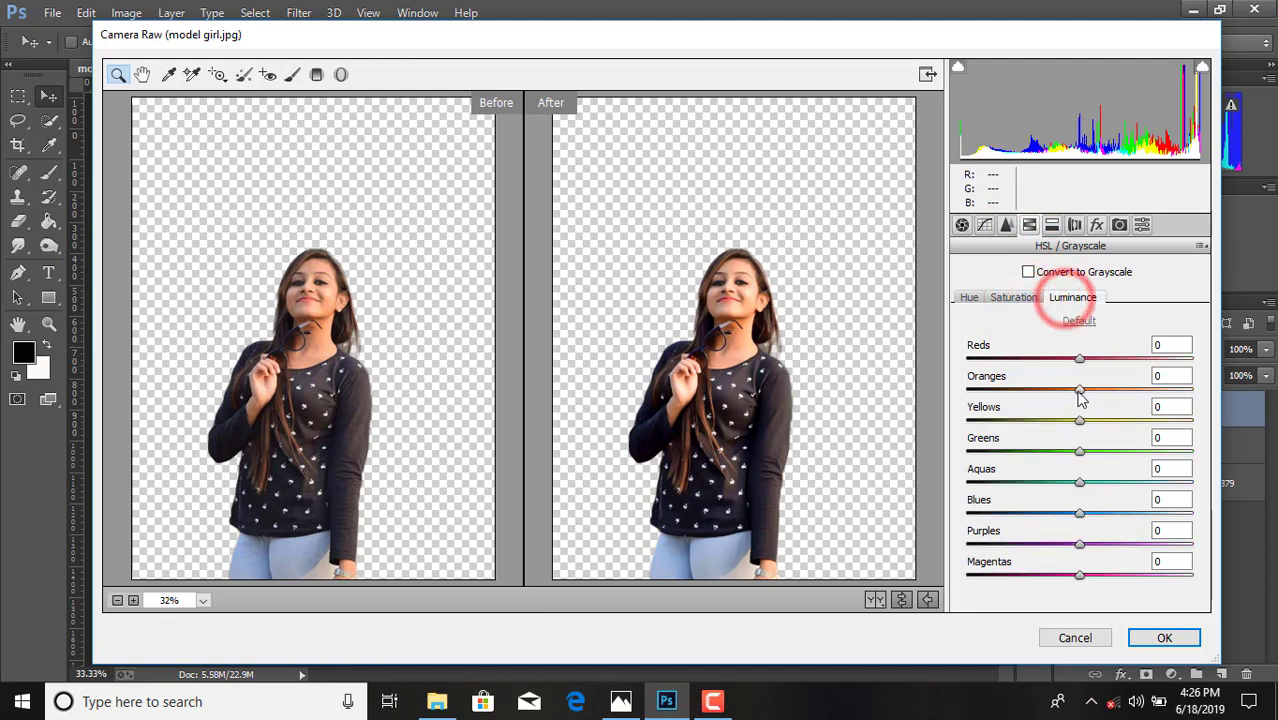
mouse_move(1079, 389)
left_mouse_down()
mouse_move(1068, 391)
mouse_move(1103, 397)
left_mouse_up()
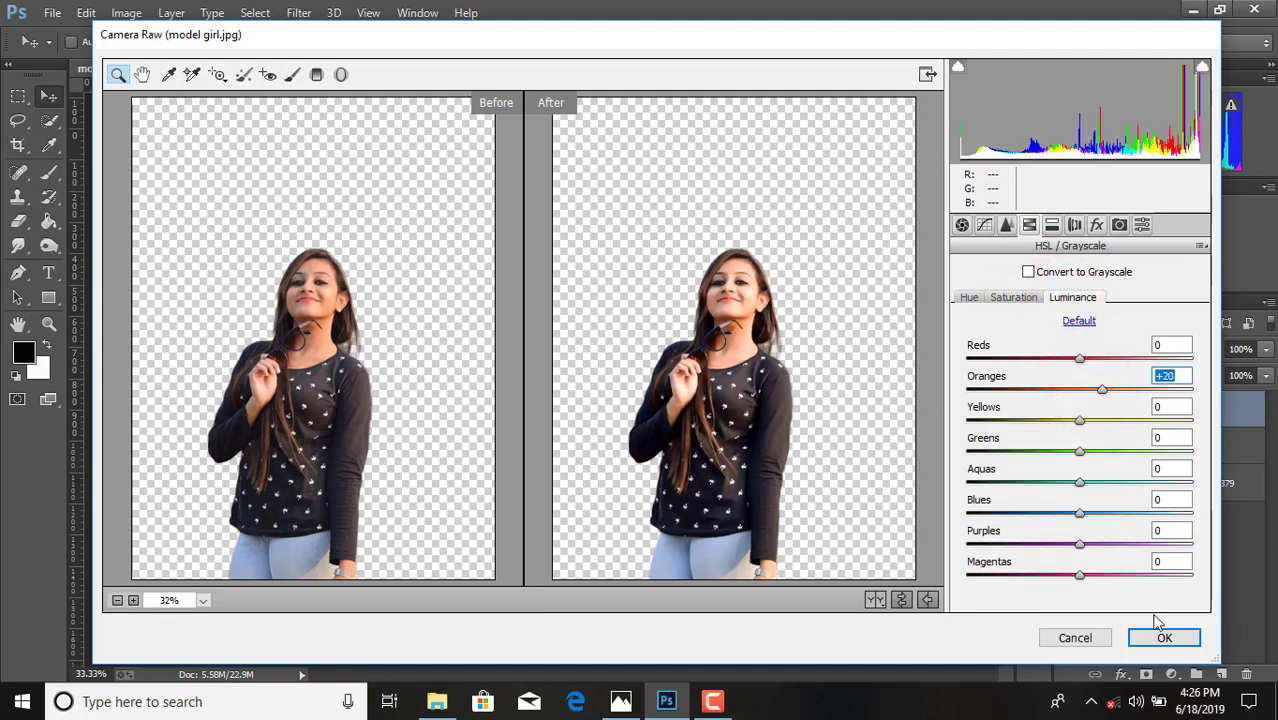
left_click_drag(1089, 489, 1053, 514)
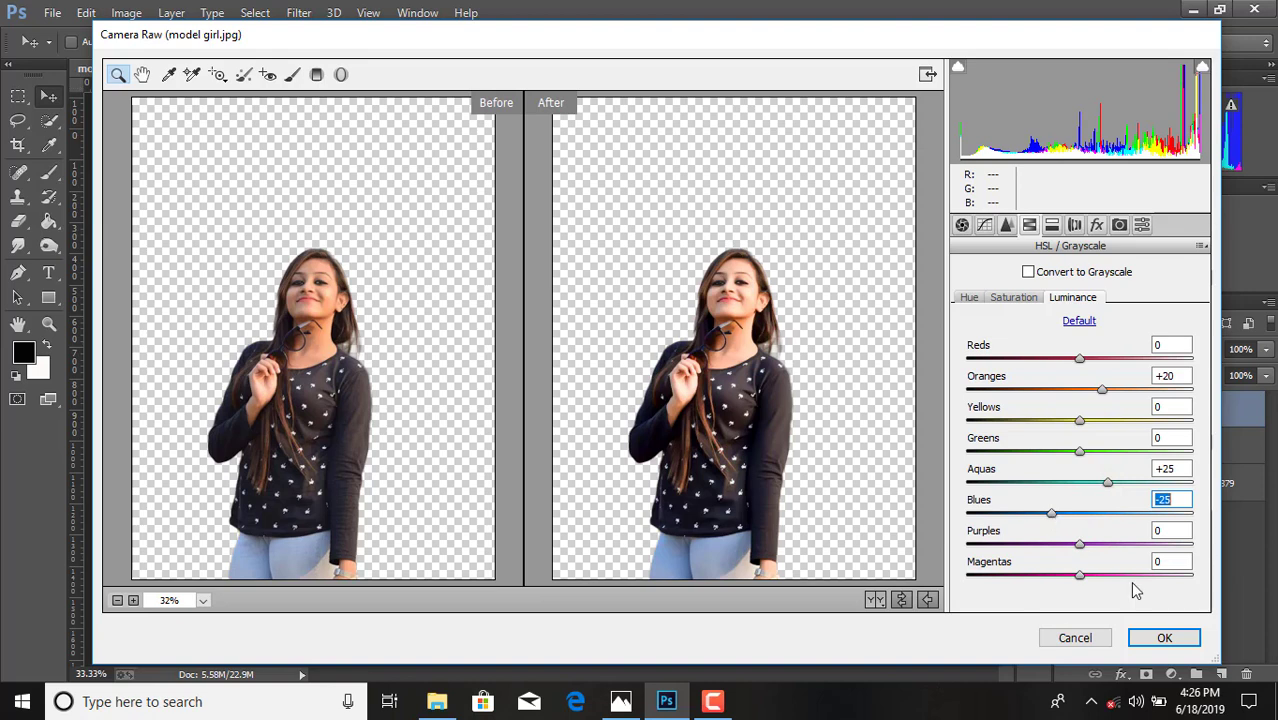
left_click(1163, 638)
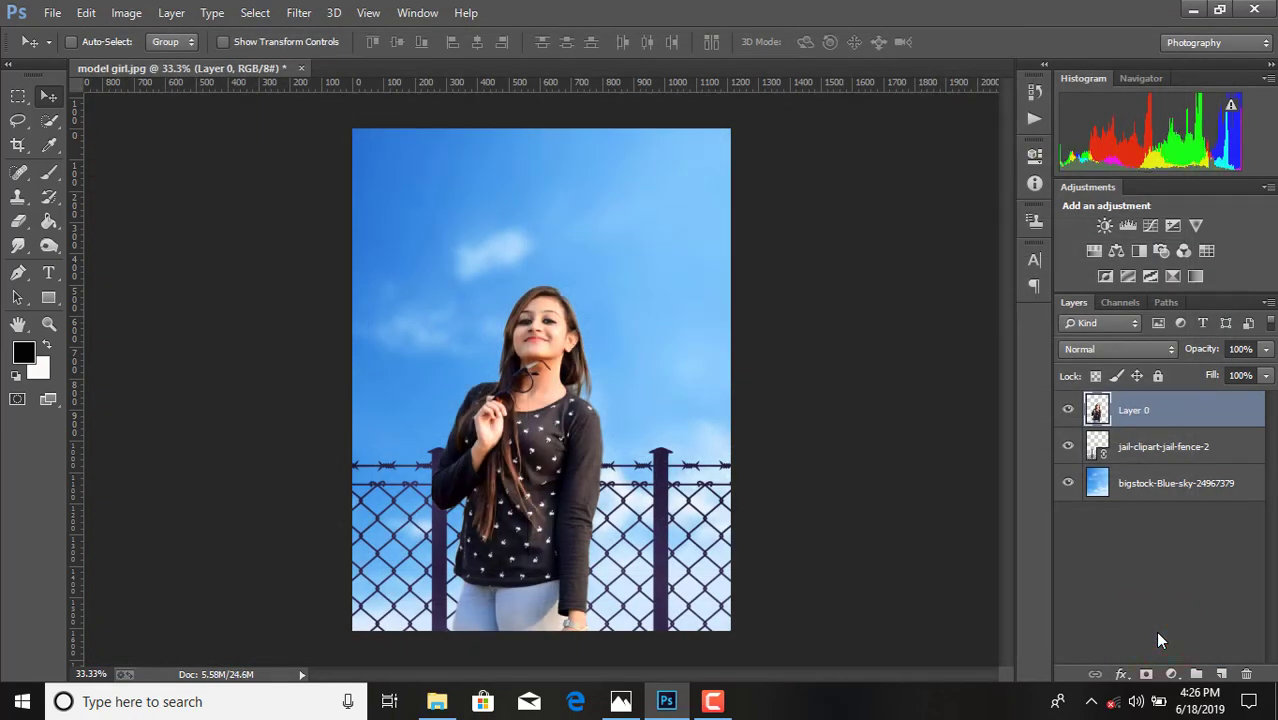
- Enlarge the jail-clipart-jail-fence-2 layer to about 61.09% wide and 61.18% high, keeping it across the lower part of the canvas
left_click(1147, 449)
key("ctrl+t")
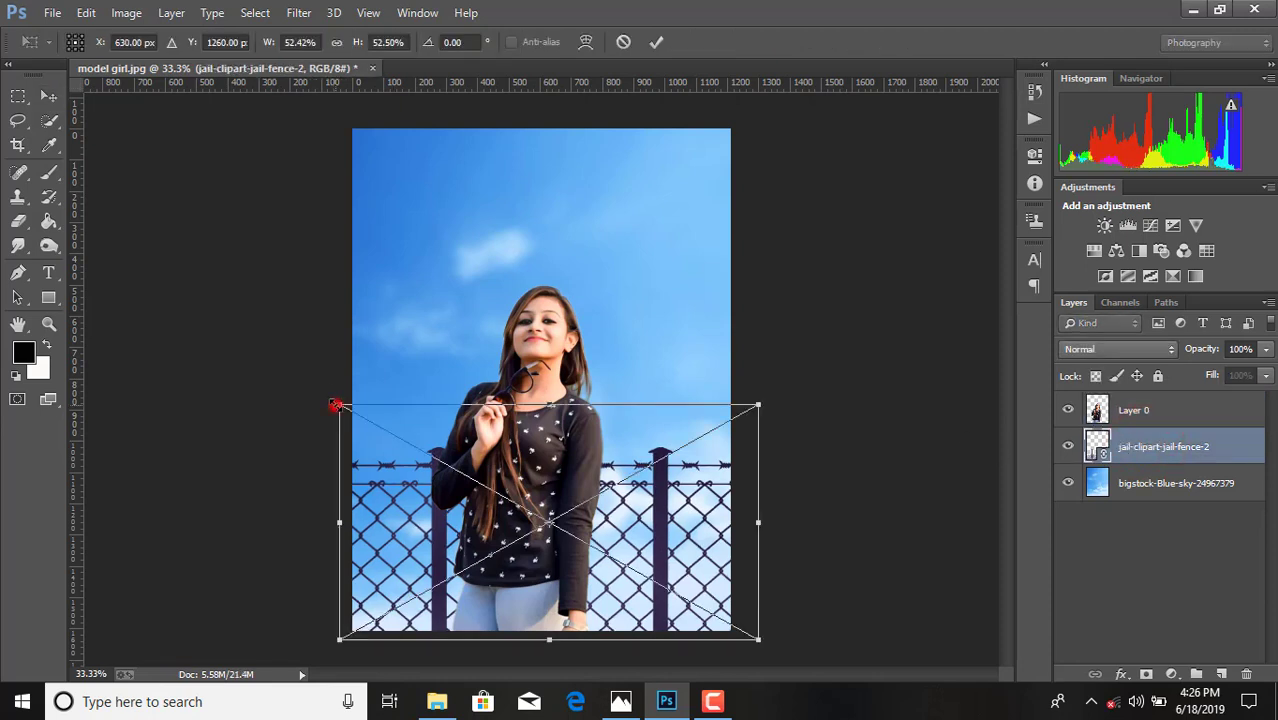
left_click_drag(337, 405, 258, 358)
left_click_drag(653, 404, 722, 417)
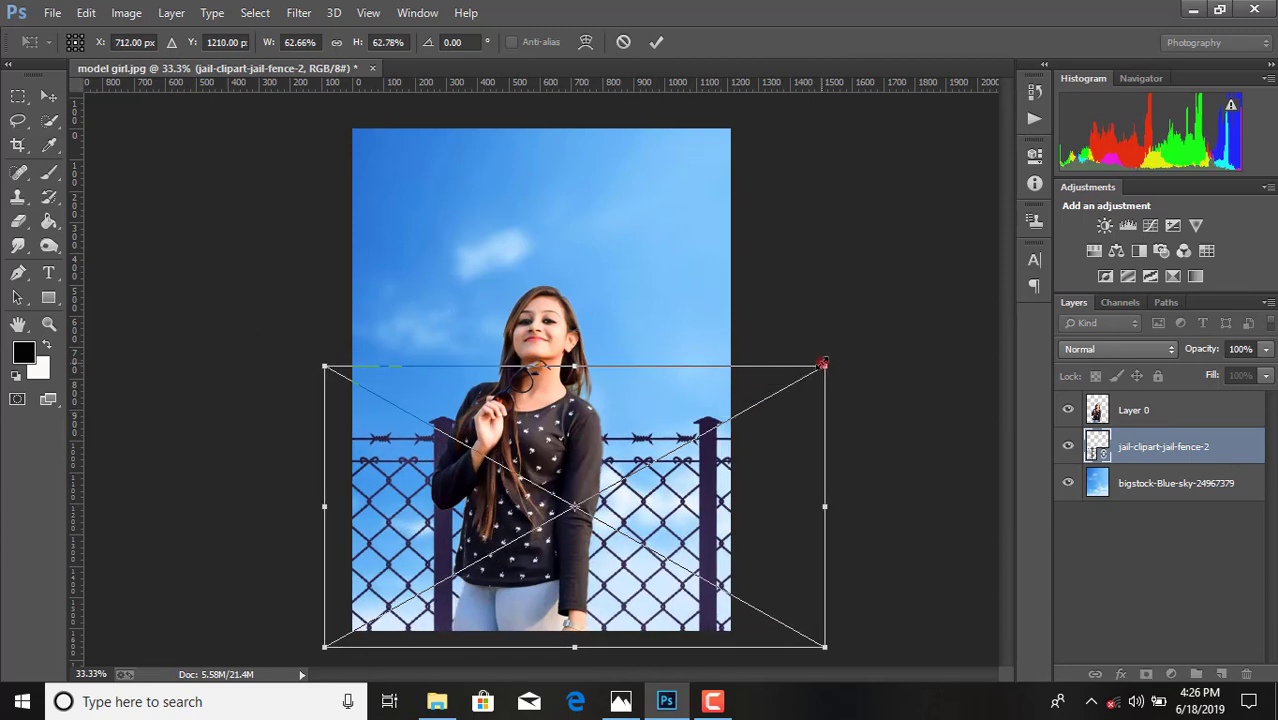
left_click_drag(822, 363, 784, 371)
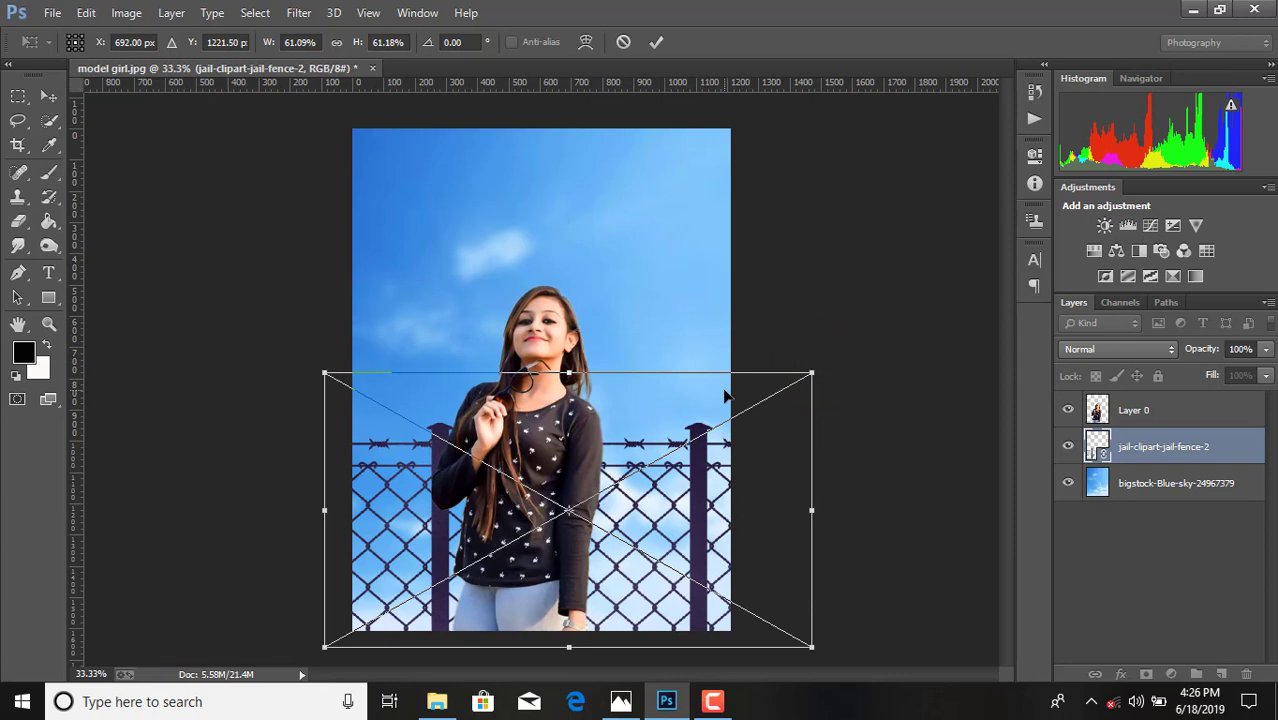
left_click(658, 41)
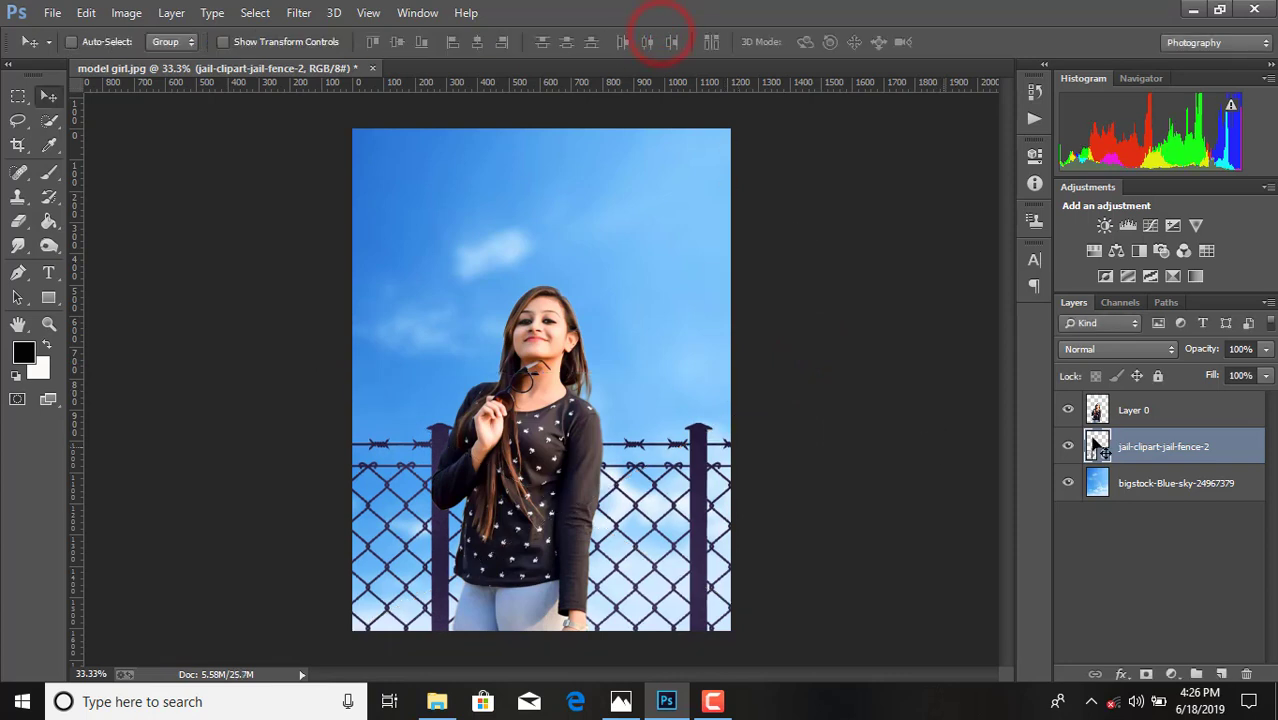
left_click(1145, 418, "shift")
right_click(1145, 412)
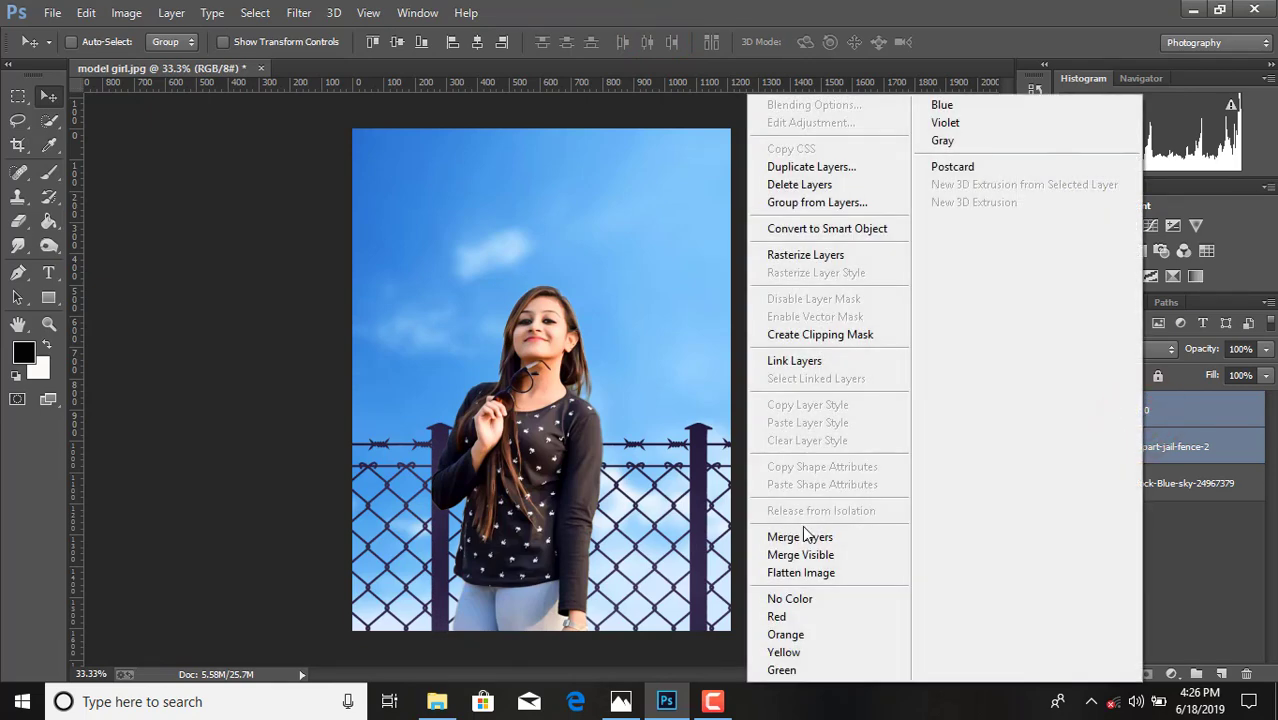
left_click(1224, 523)
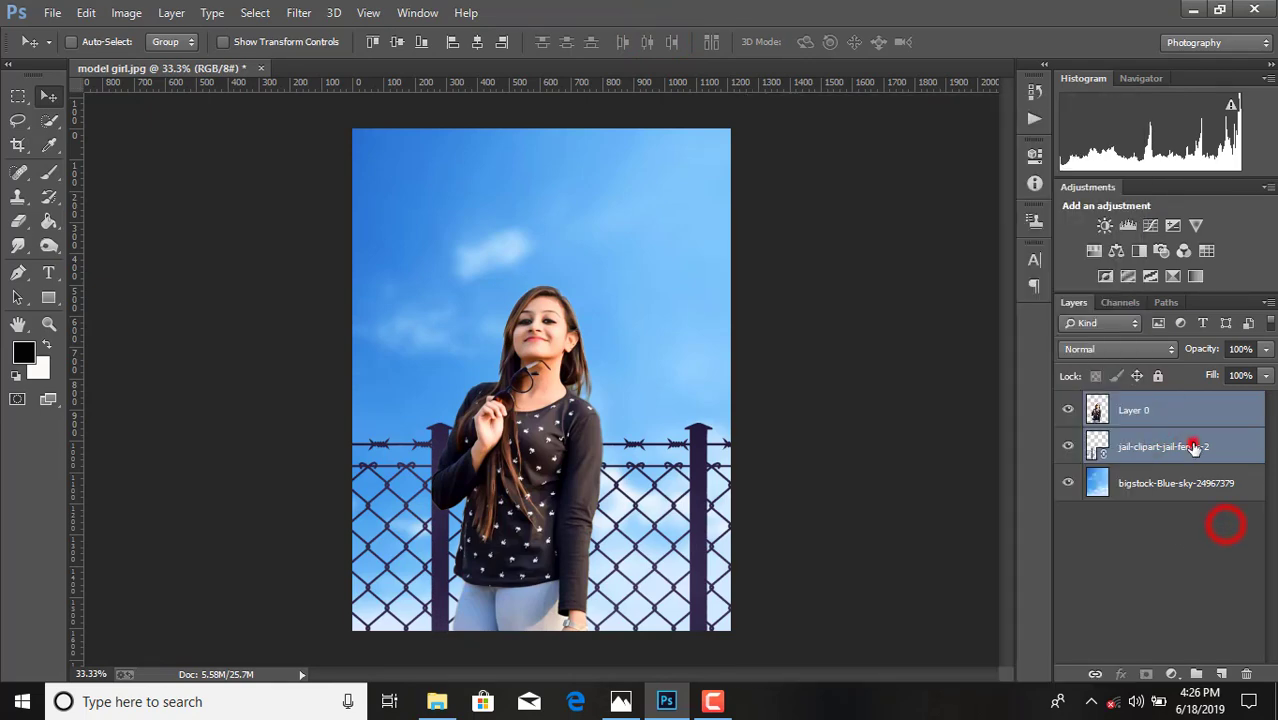
left_click(1195, 446)
left_click(1150, 484)
- Place the Paper_Plane-512 image from the Stocks folder as a linked layer above Layer 0
left_click(1141, 408)
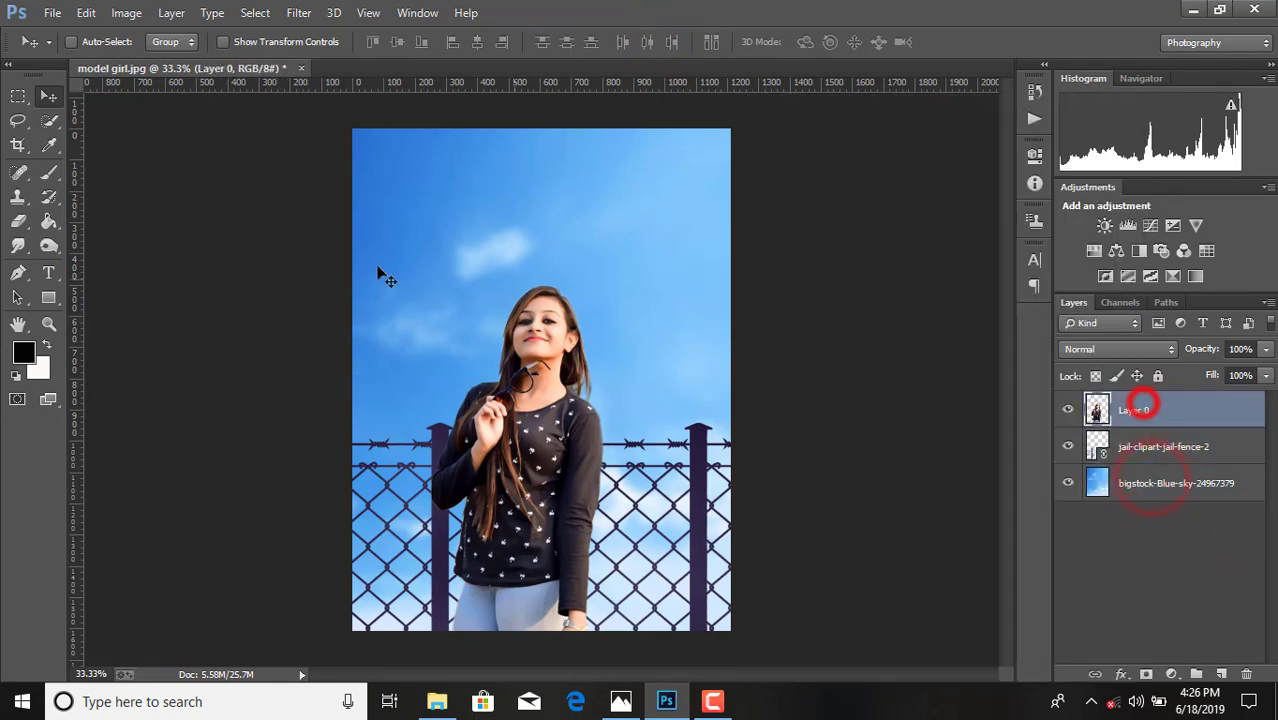
left_click(47, 12)
left_click(120, 294)
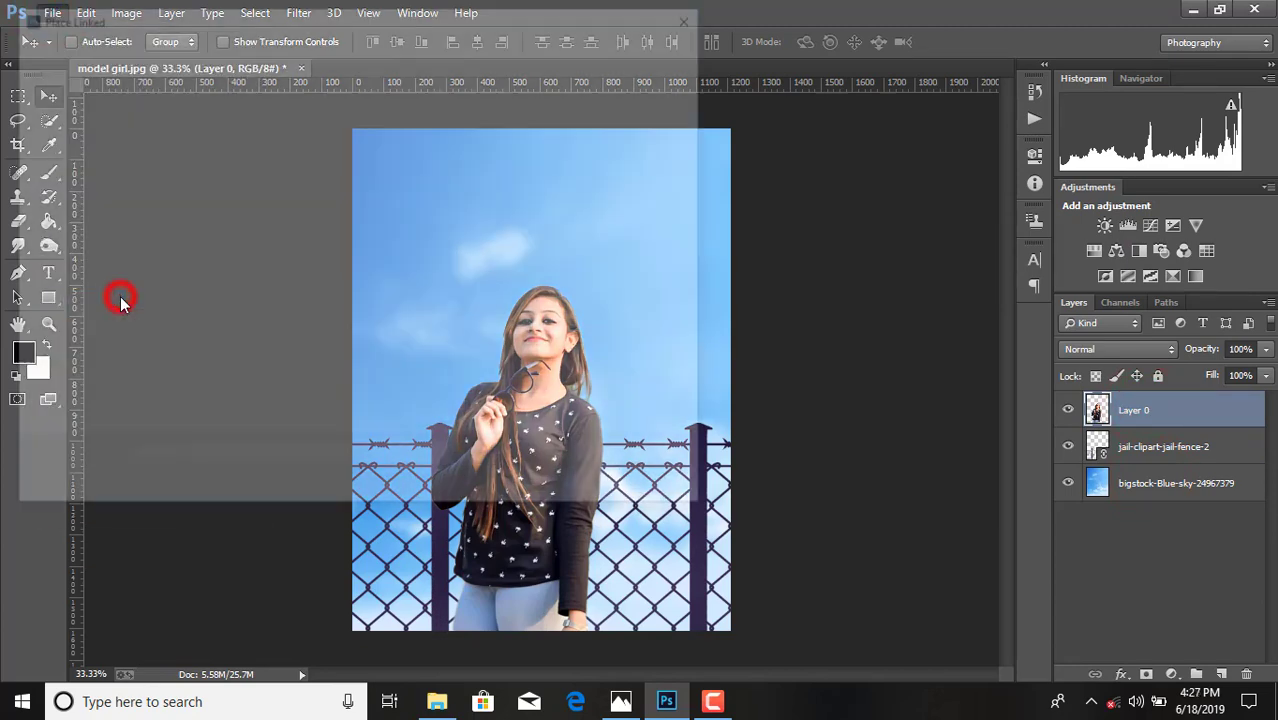
scroll(400, 345, "down", 1)
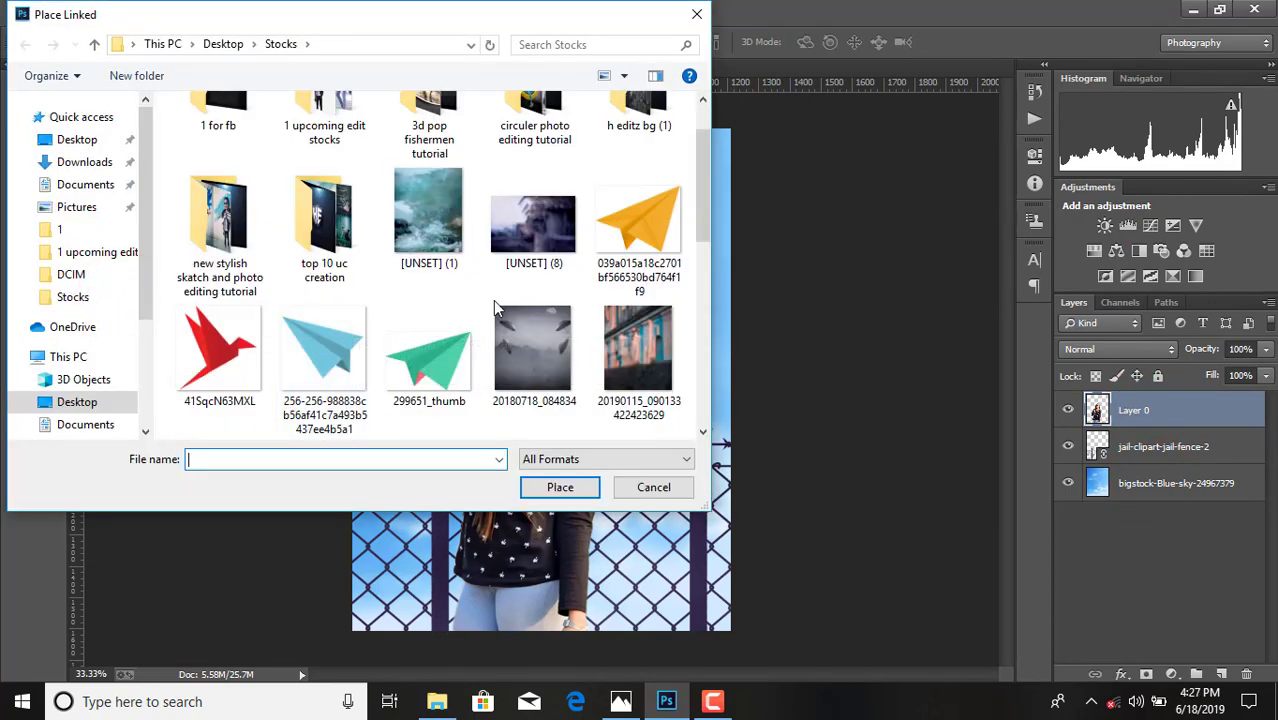
scroll(450, 340, "down", 3)
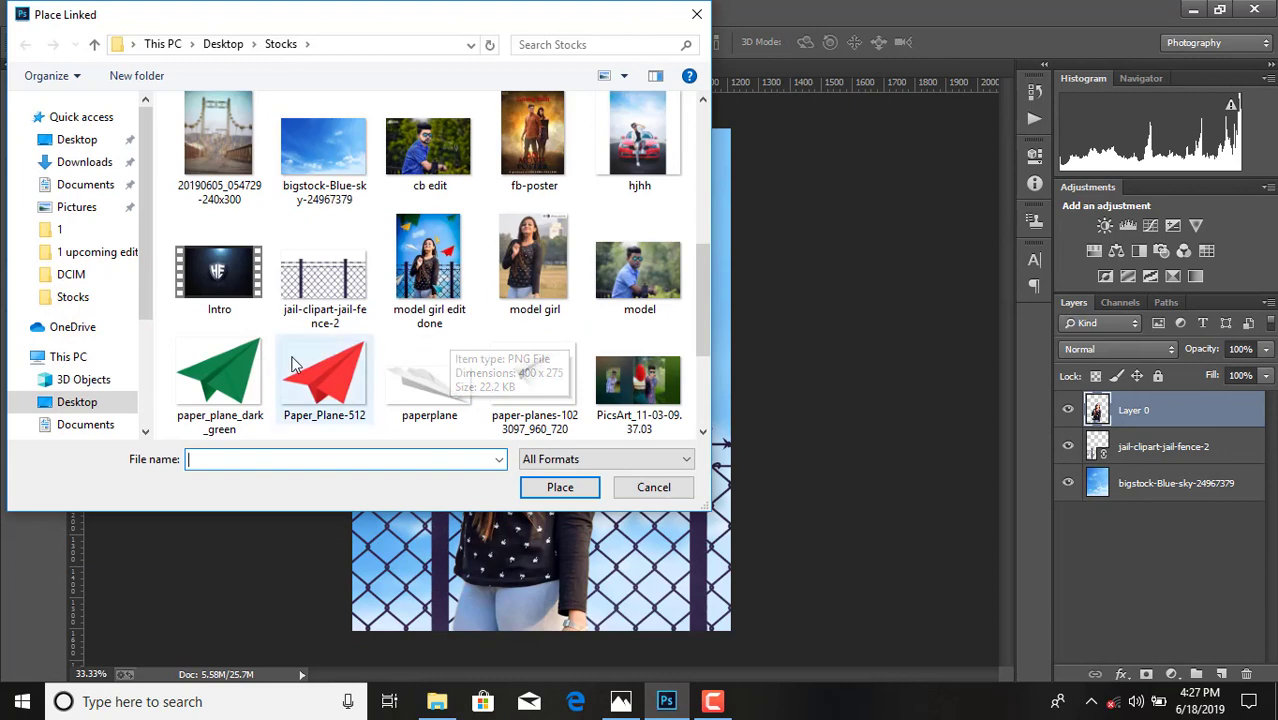
left_click(305, 373)
left_click(560, 487)
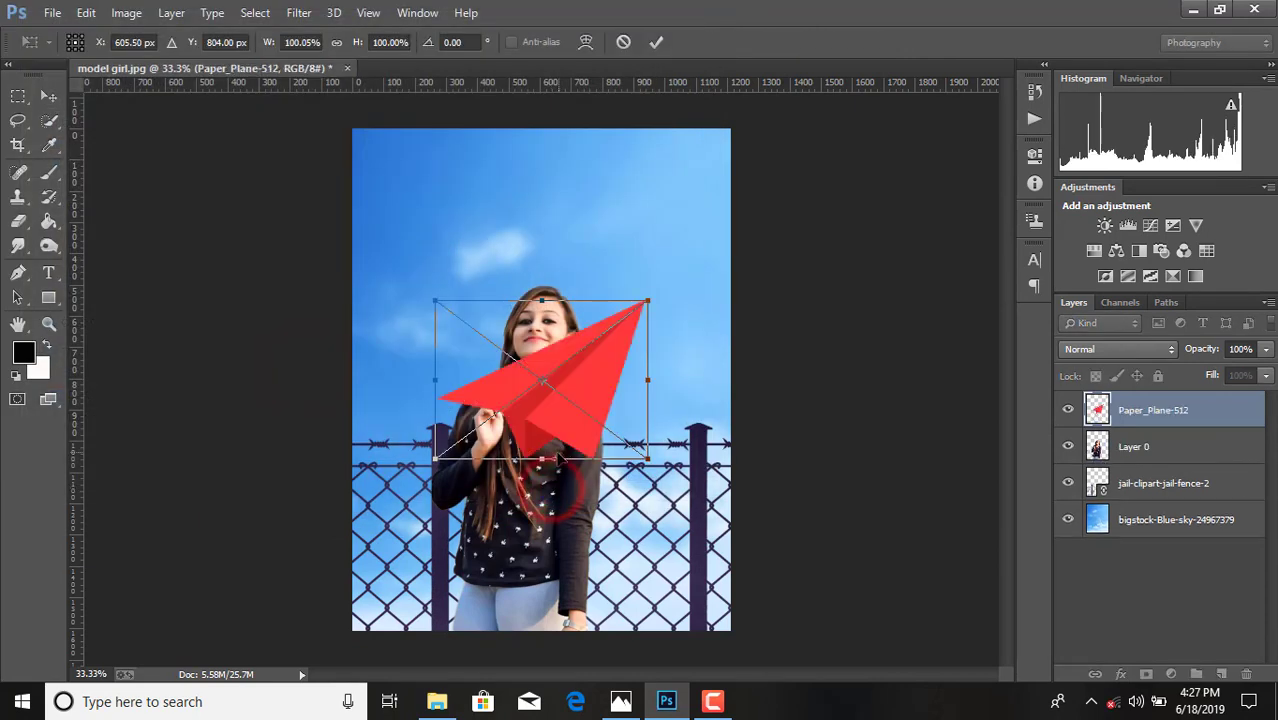
- Shrink the red paper plane and position it in the sky just beside the woman's head on the canvas's right half
left_click_drag(435, 460, 526, 390)
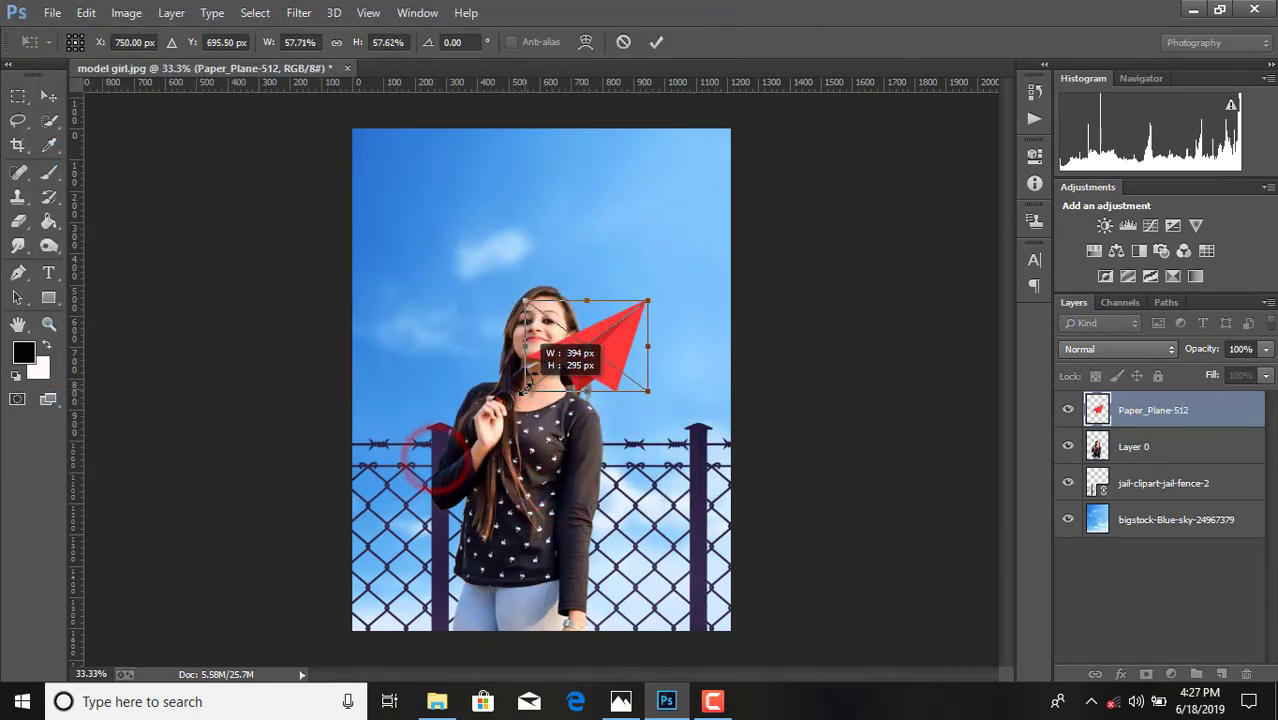
left_click_drag(601, 339, 655, 331)
mouse_move(690, 374)
left_mouse_down()
mouse_move(633, 321)
mouse_move(650, 318)
mouse_move(670, 354)
mouse_move(670, 334)
mouse_move(684, 352)
left_mouse_up()
left_click(656, 42)
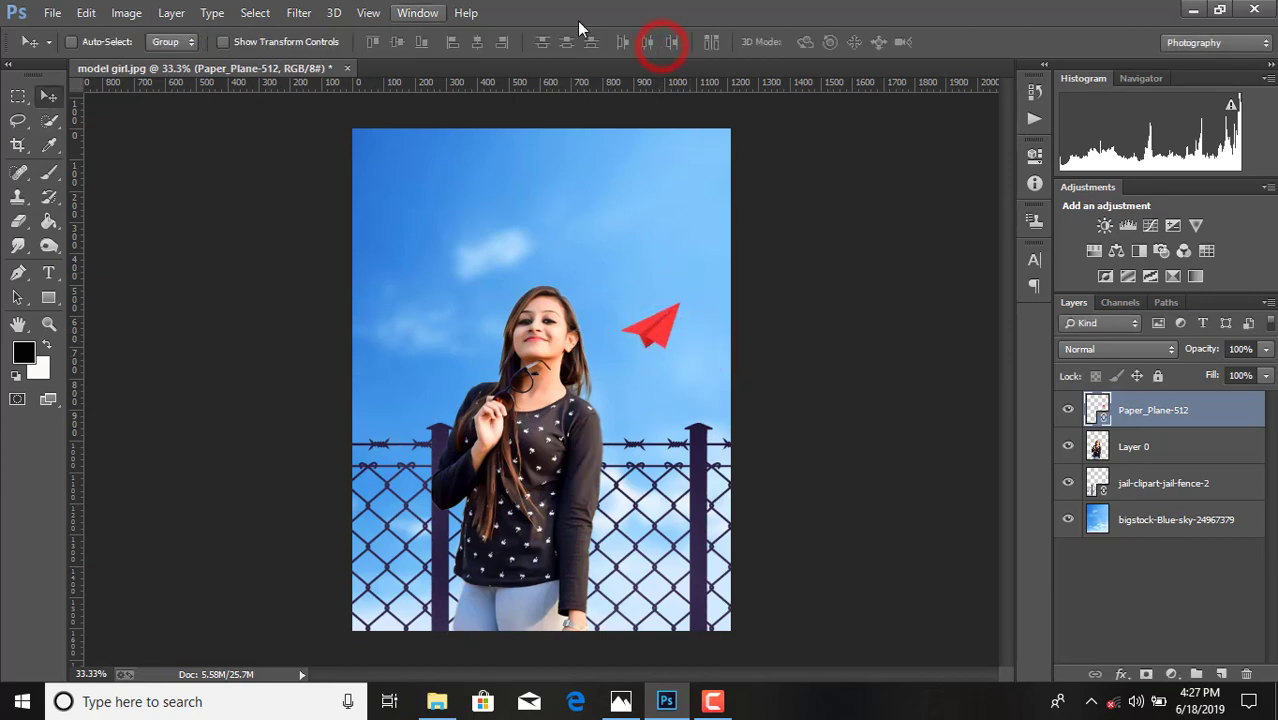
- Place the paper_plane_dark_green image from the Stocks folder as a linked layer above the red plane
left_click(56, 12)
left_click(97, 293)
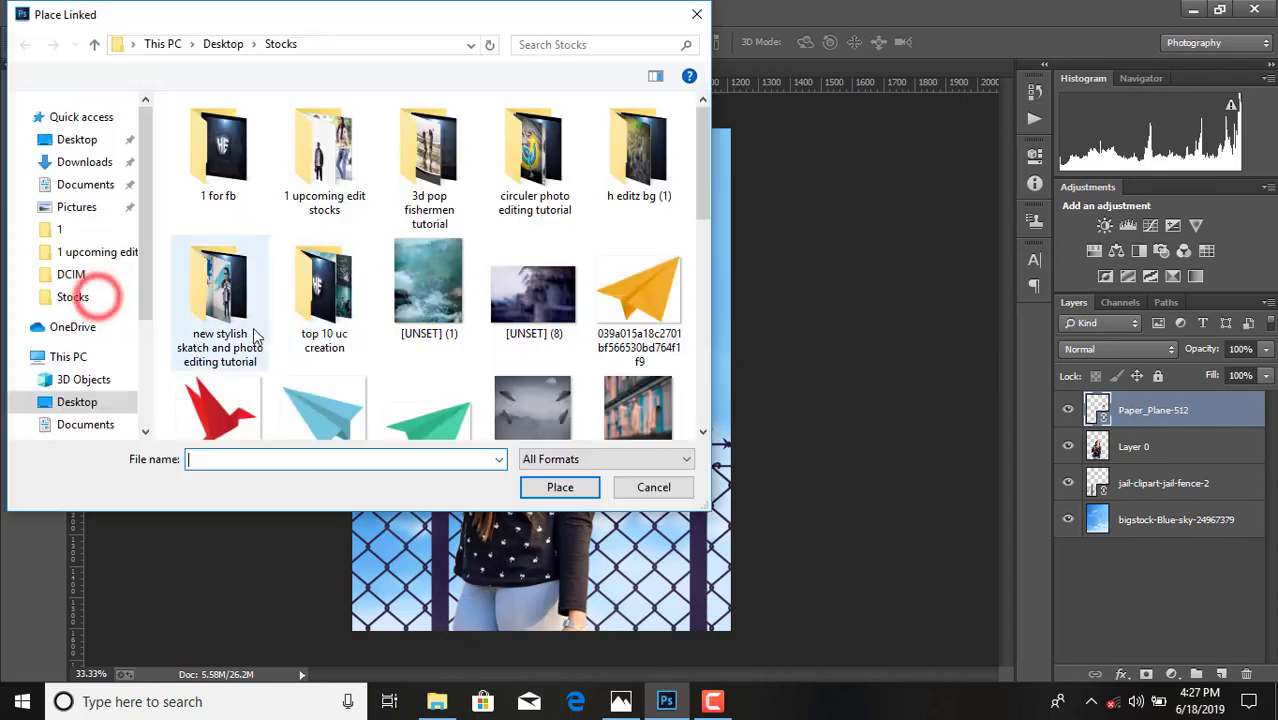
scroll(359, 327, "down", 5)
double_click(212, 400)
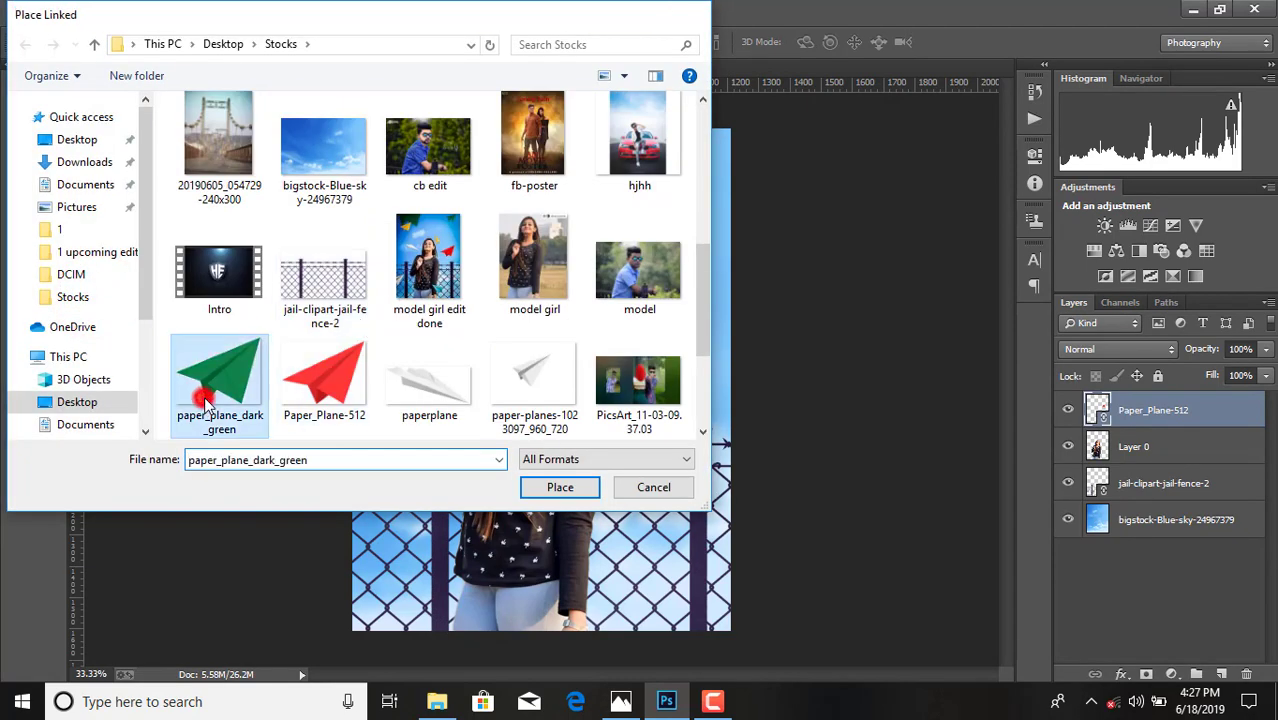
- Scale the green paper plane large and position it partly outside the canvas's upper-left corner
left_click_drag(419, 285, 351, 230)
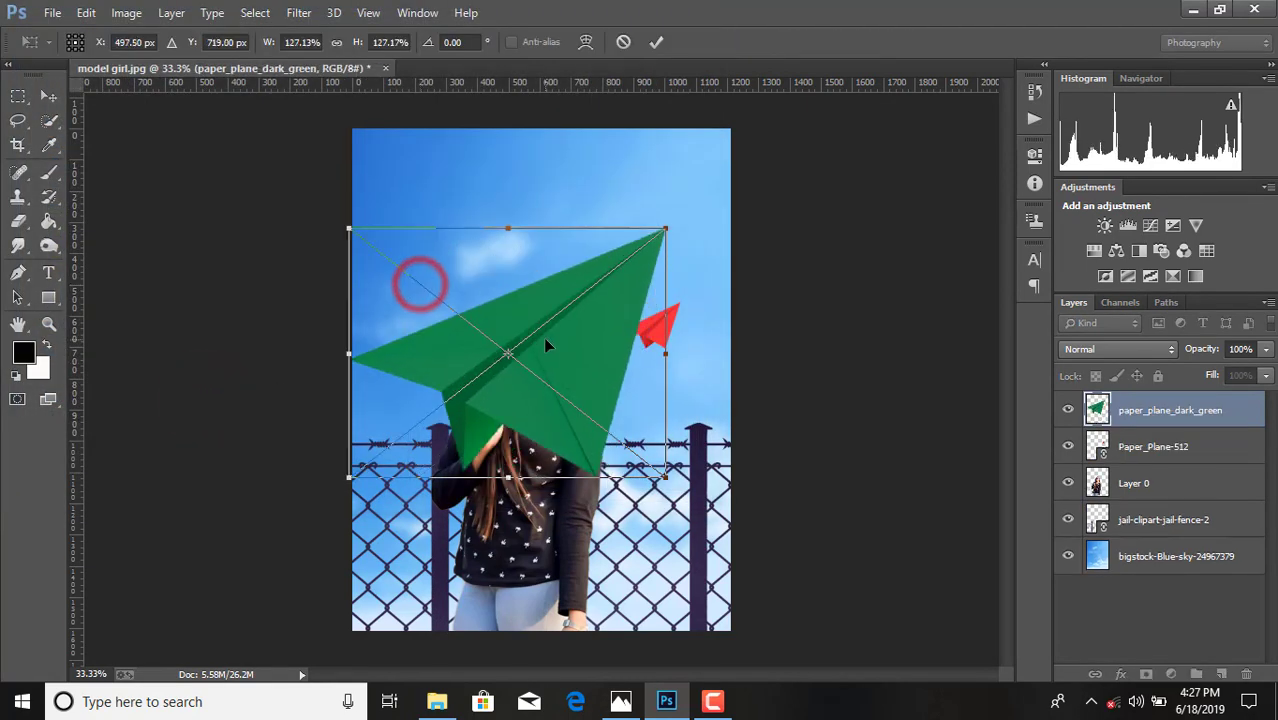
left_click_drag(547, 340, 426, 108)
left_click_drag(545, 252, 526, 232)
left_click_drag(499, 178, 531, 187)
left_click_drag(558, 245, 544, 233)
left_click_drag(497, 183, 507, 187)
left_click(650, 48)
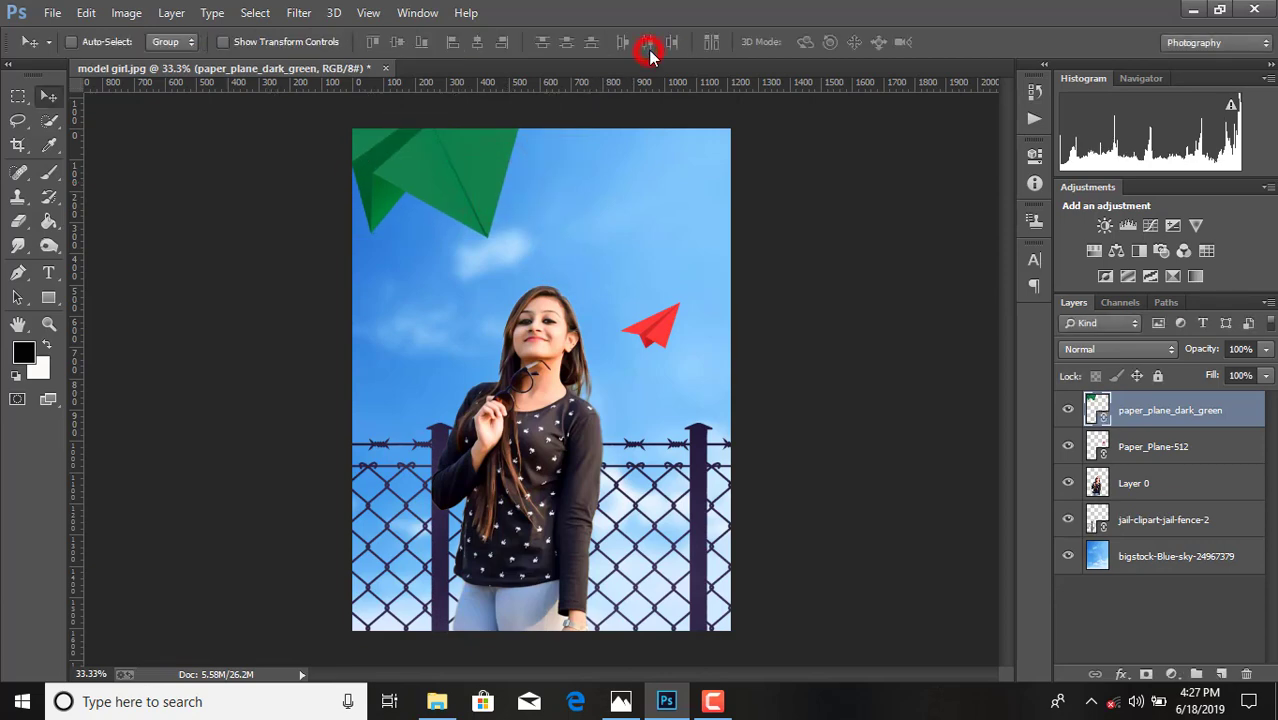
- Rasterize the paper_plane_dark_green layer and apply a Gaussian Blur with a 7.6 pixel radius
left_click(49, 13)
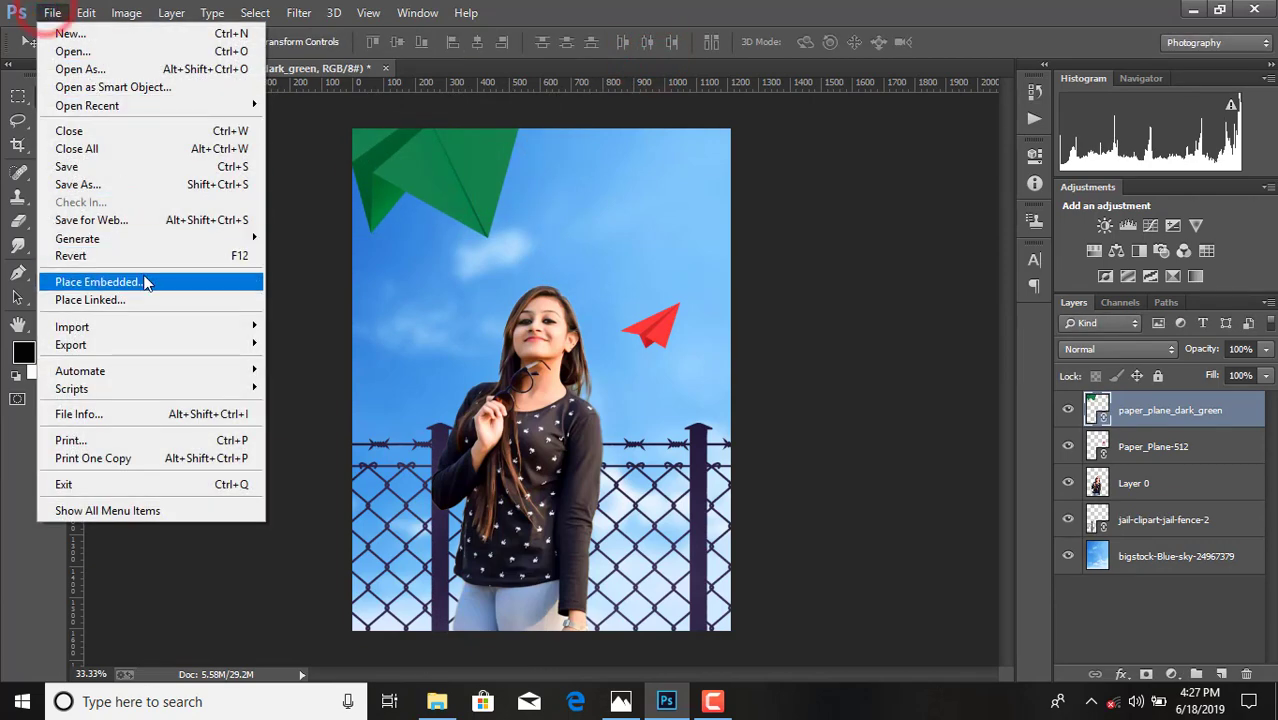
right_click(1168, 420)
left_click(827, 349)
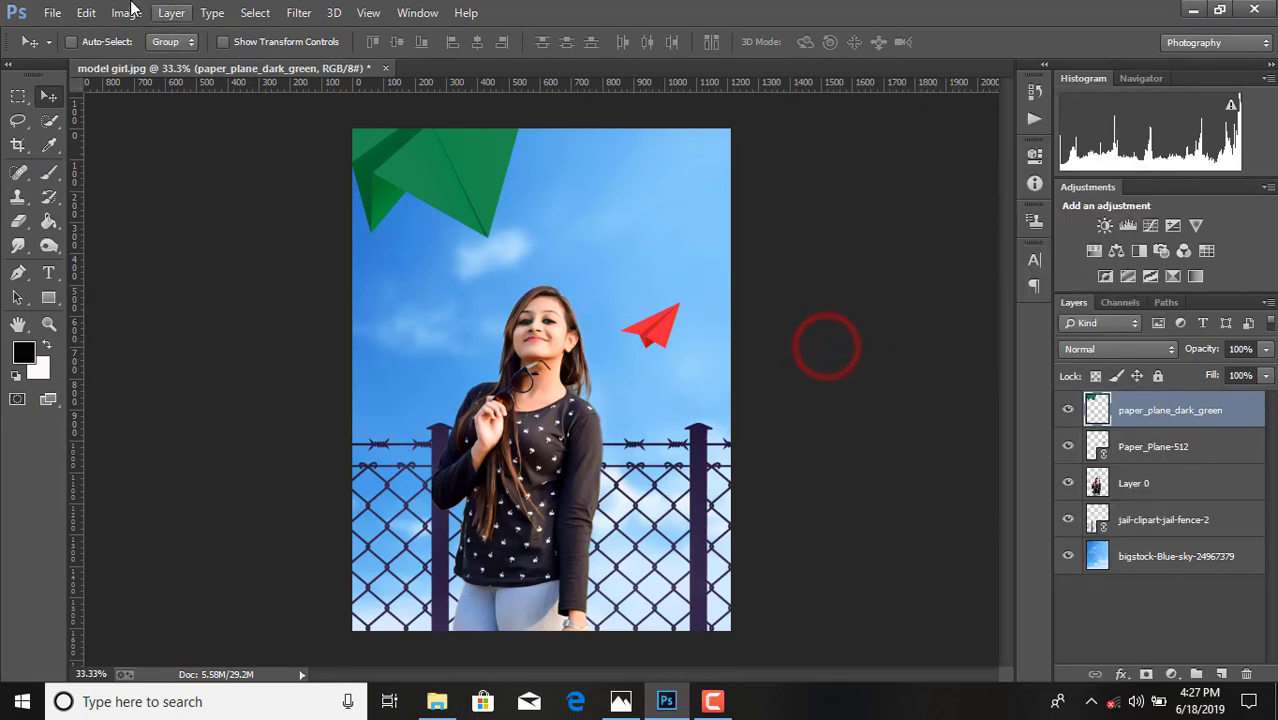
left_click(298, 12)
left_click(360, 237)
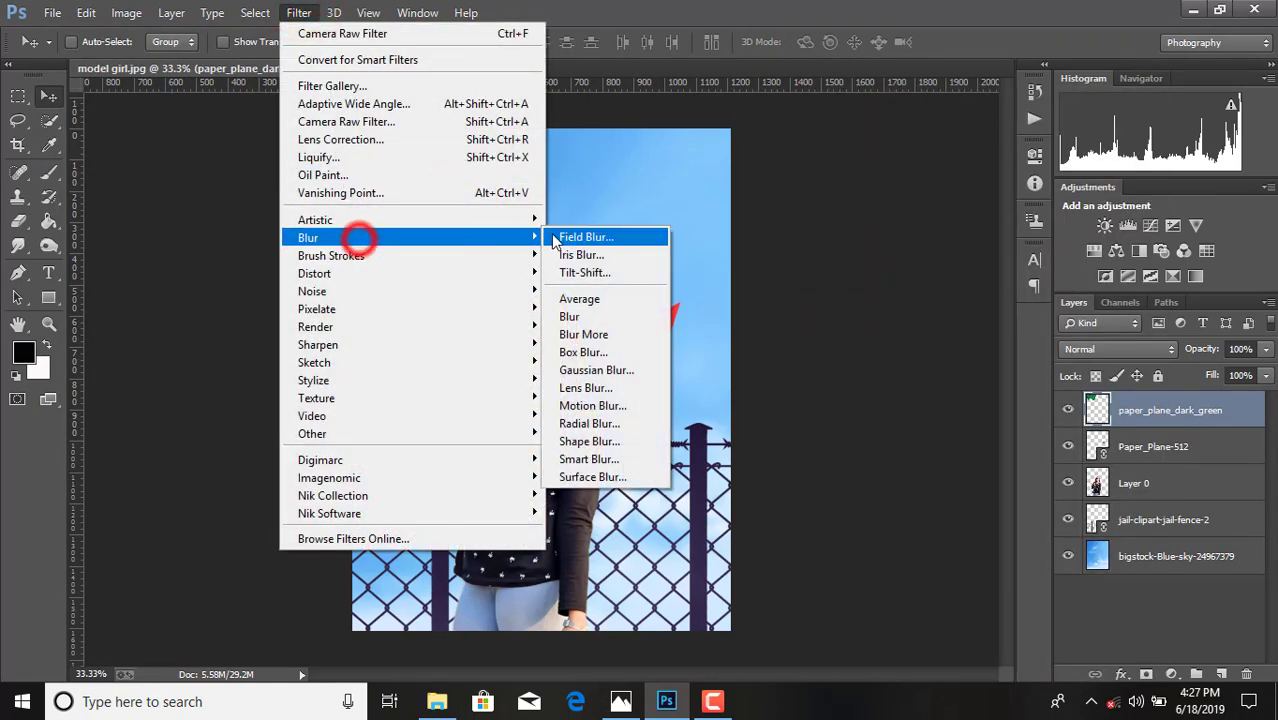
left_click(580, 369)
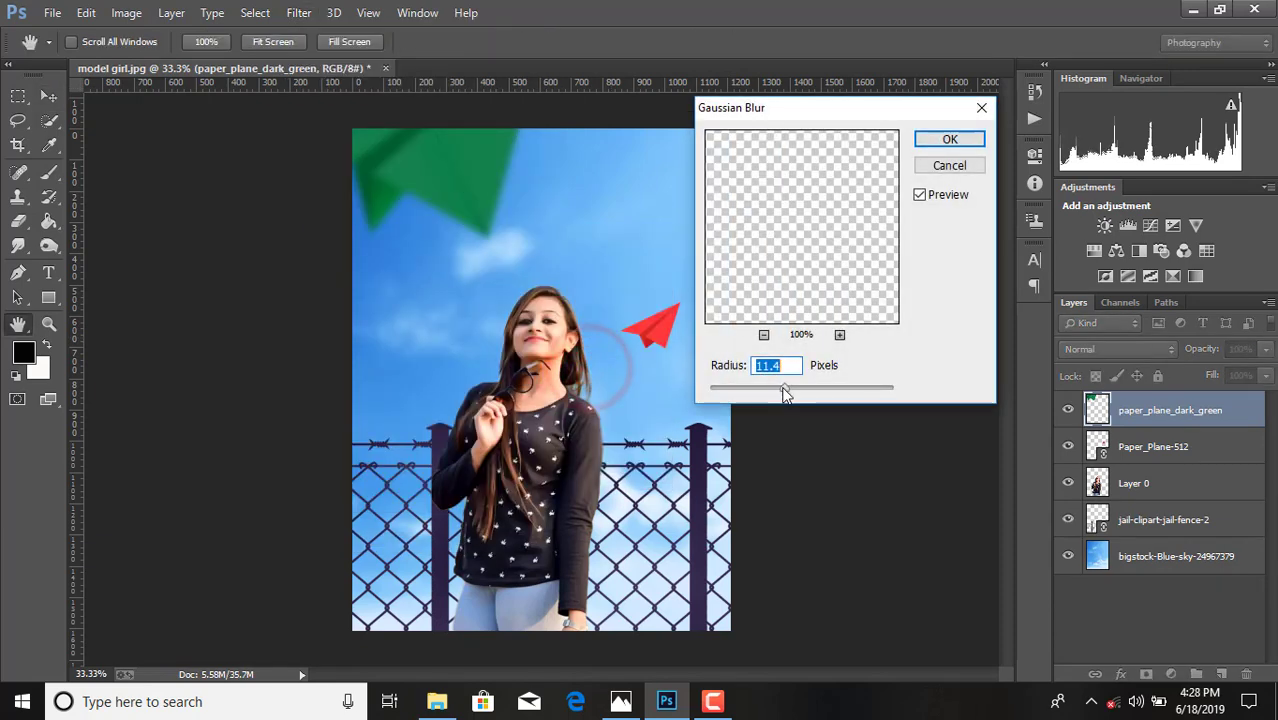
left_click_drag(781, 394, 771, 390)
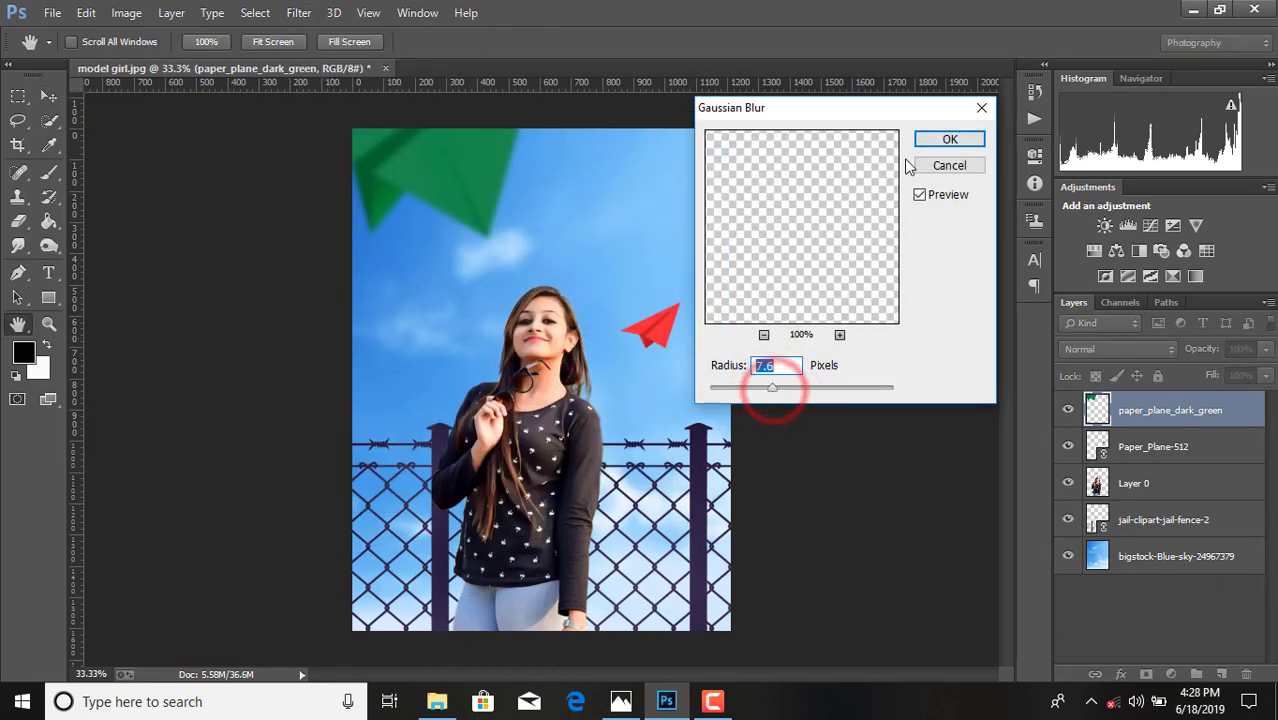
left_click(932, 142)
- Place the orange paper plane image 039a015a18c2701bf566530bd764f1f9 from the Stocks folder as a linked layer on top
left_click(52, 12)
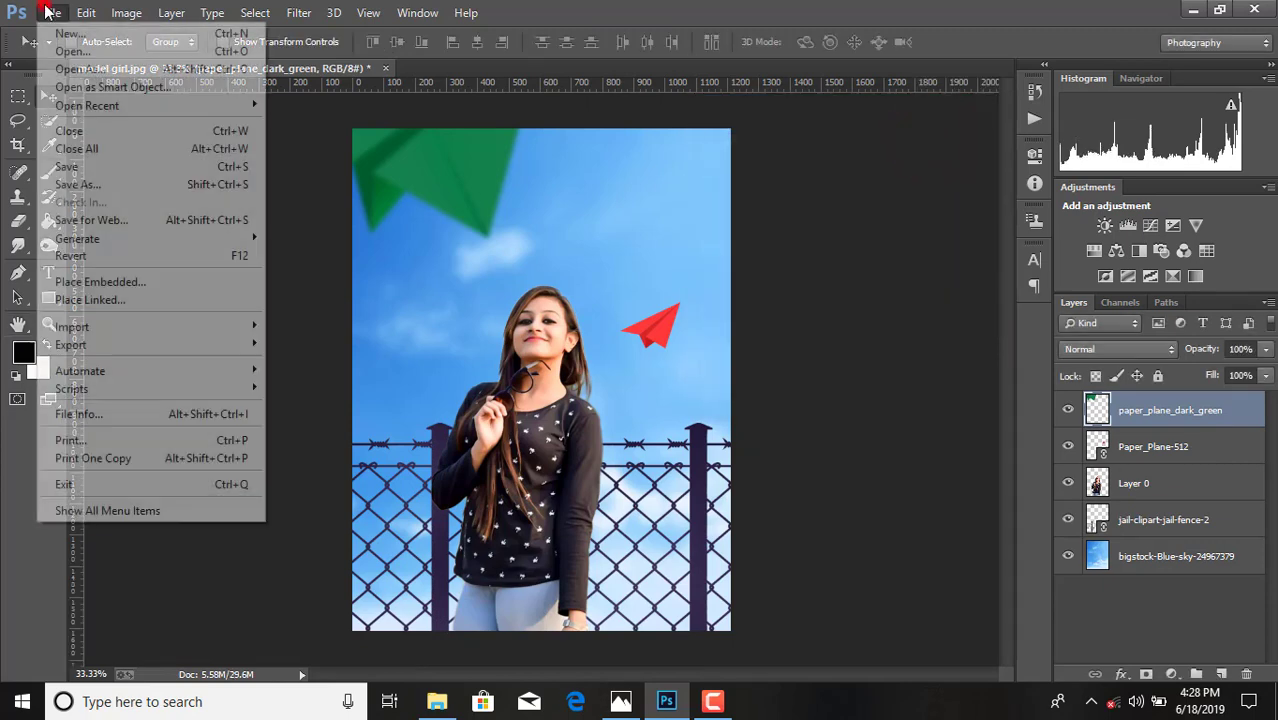
left_click(108, 300)
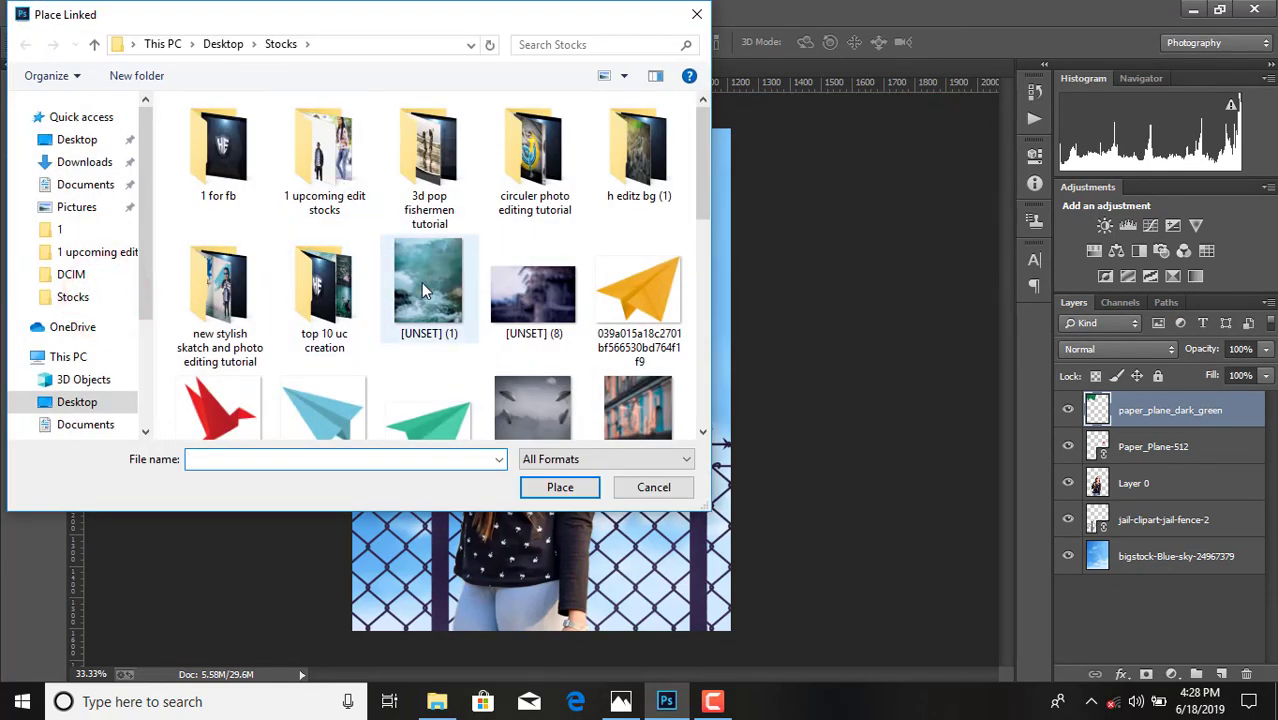
scroll(429, 282, "down", 1)
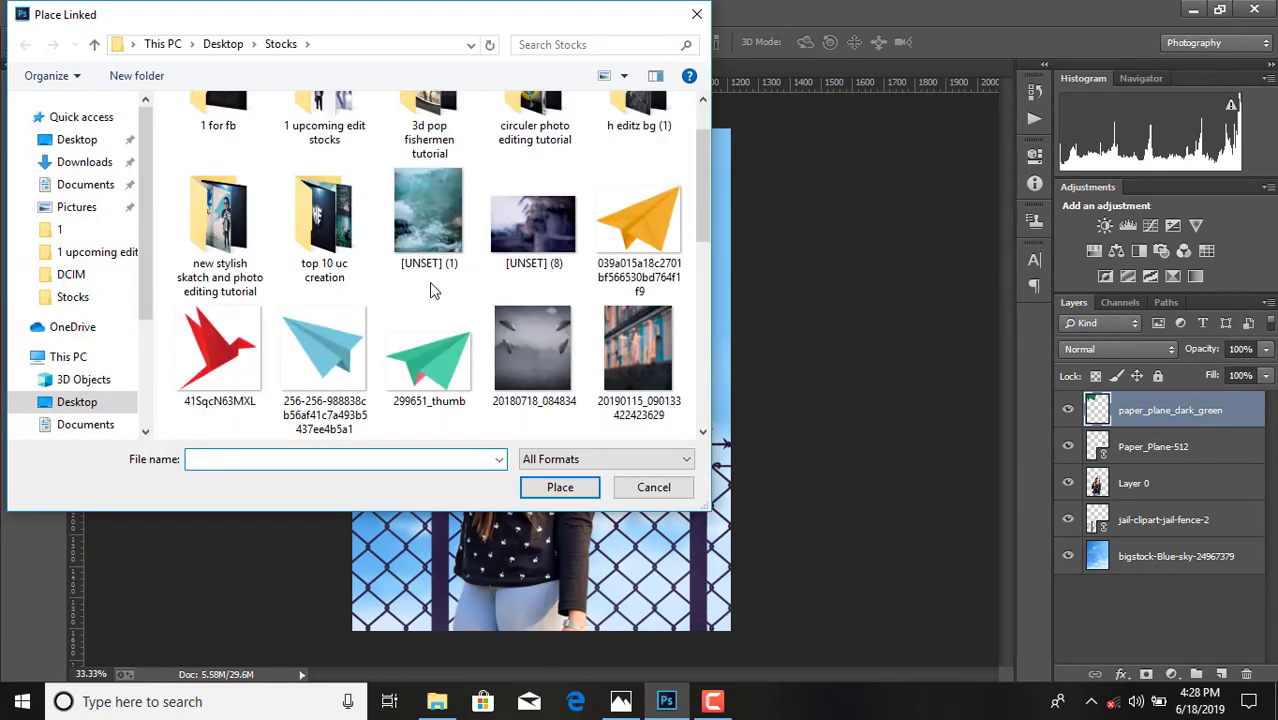
left_click(637, 230)
left_click(550, 485)
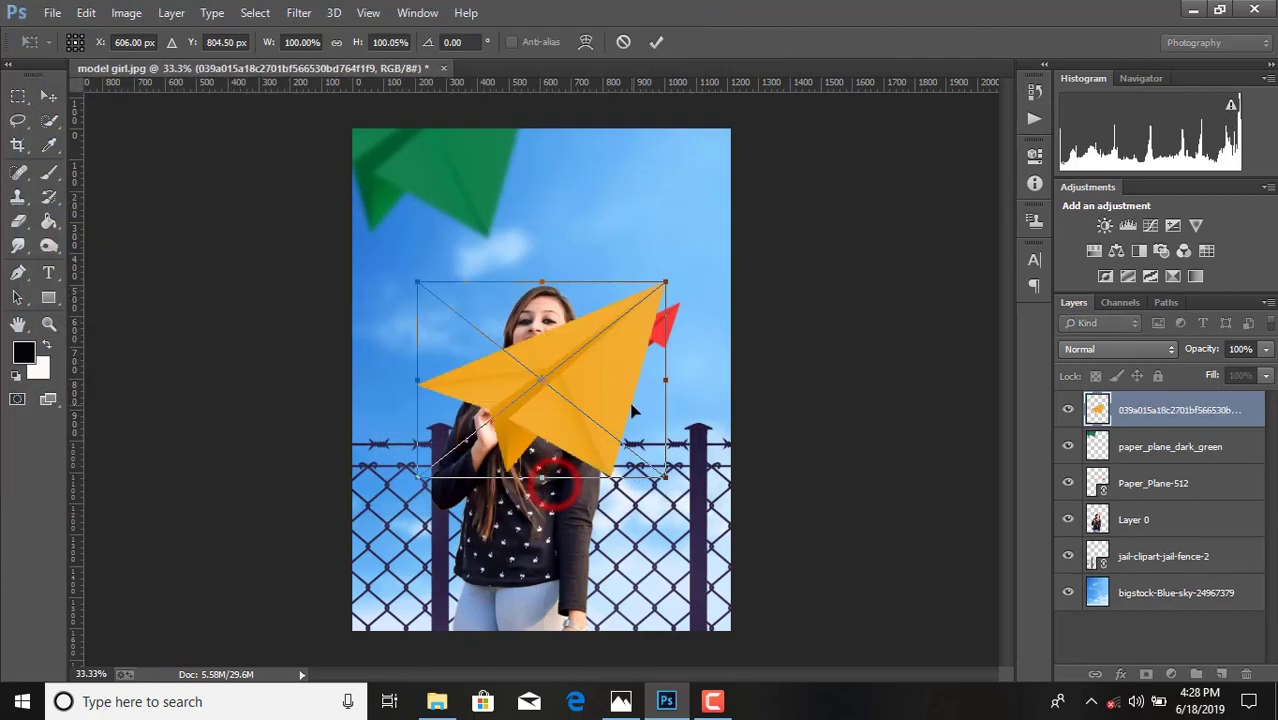
- Scale the orange plane to about 22%, rotate it to point upward, and position it in the sky above the red plane
left_click_drag(668, 480, 537, 342)
left_click_drag(625, 309, 551, 228)
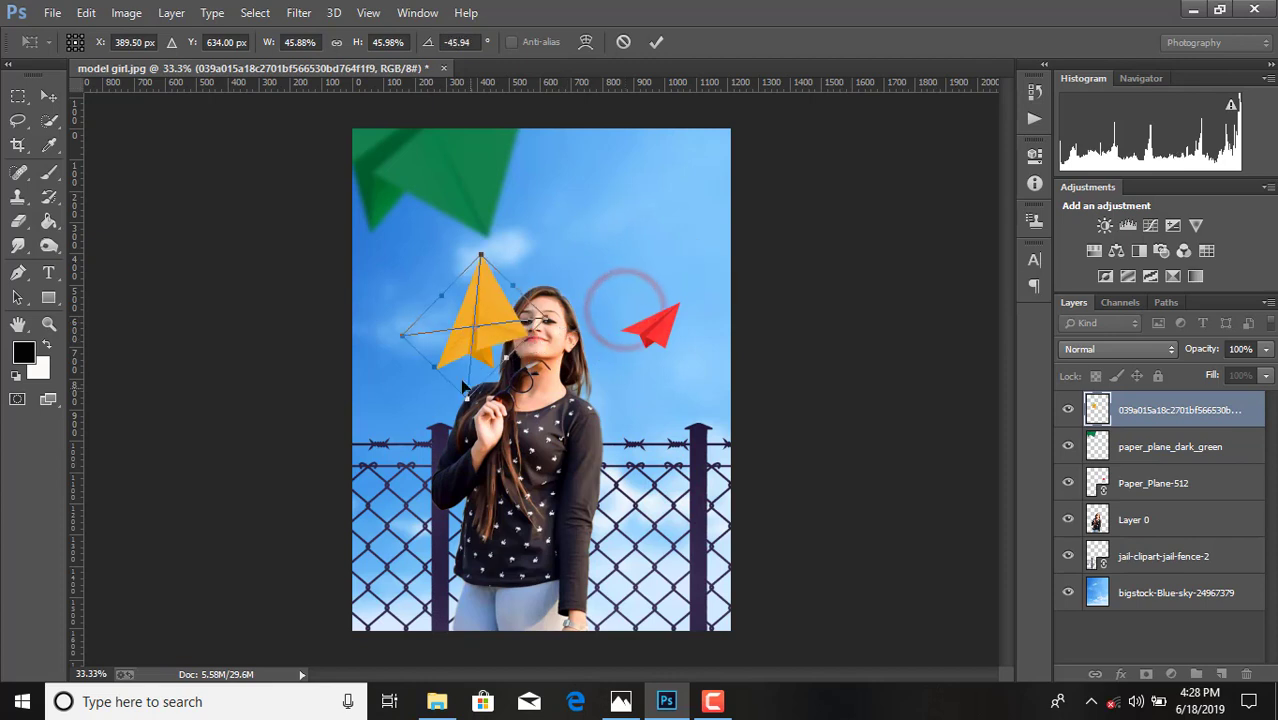
left_click_drag(468, 399, 474, 325)
left_click_drag(491, 277, 612, 262)
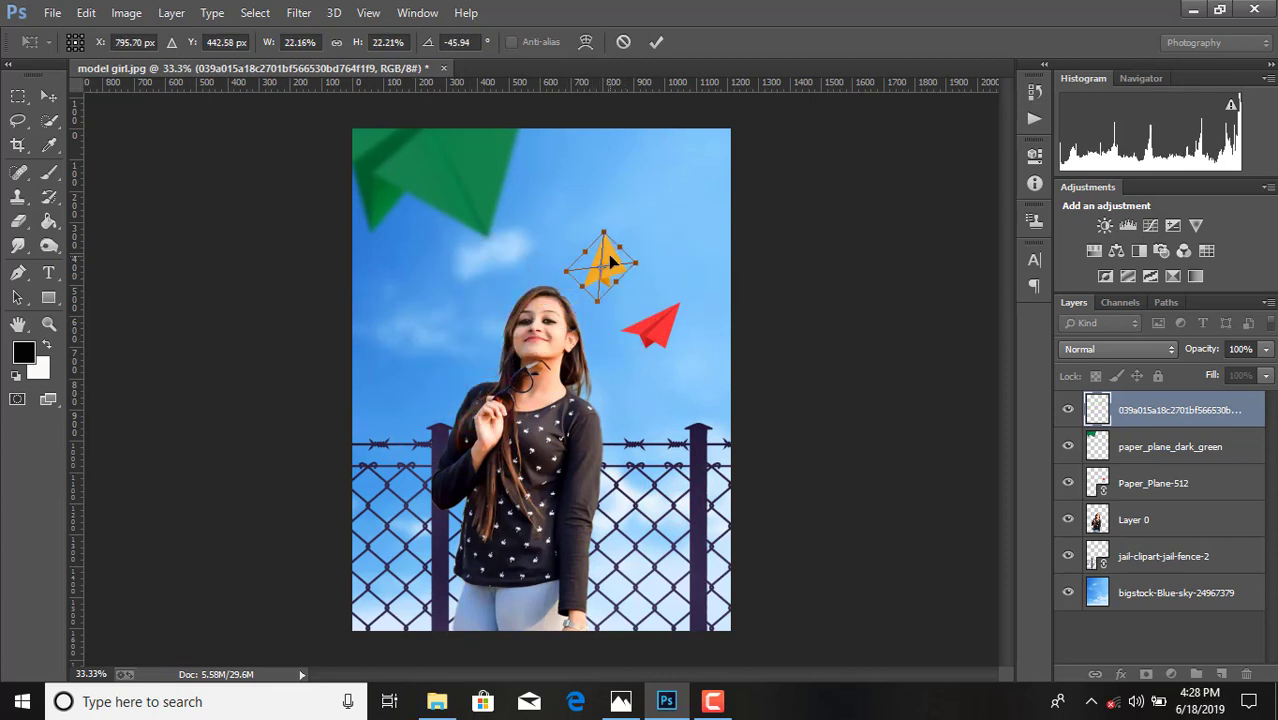
left_click_drag(637, 262, 659, 263)
left_click(656, 42)
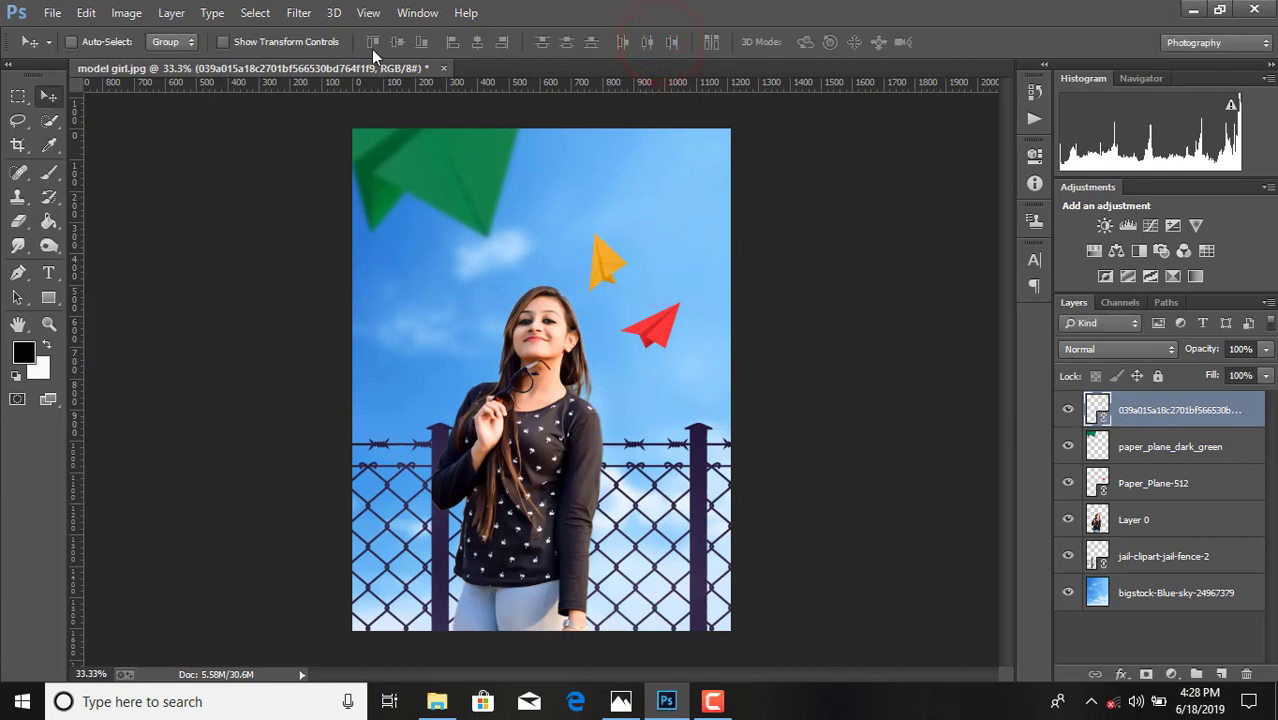
- Apply a Gaussian Blur with a 7.6 pixel radius to the orange paper plane
left_click(300, 12)
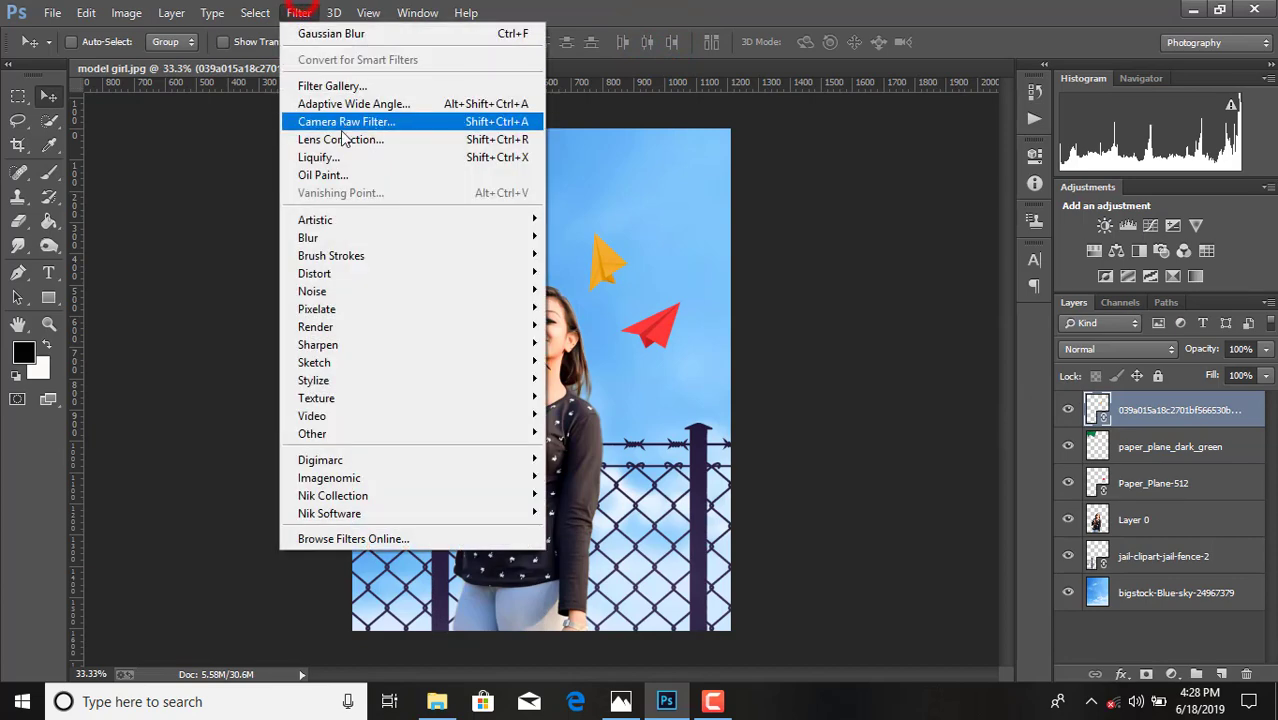
left_click(343, 44)
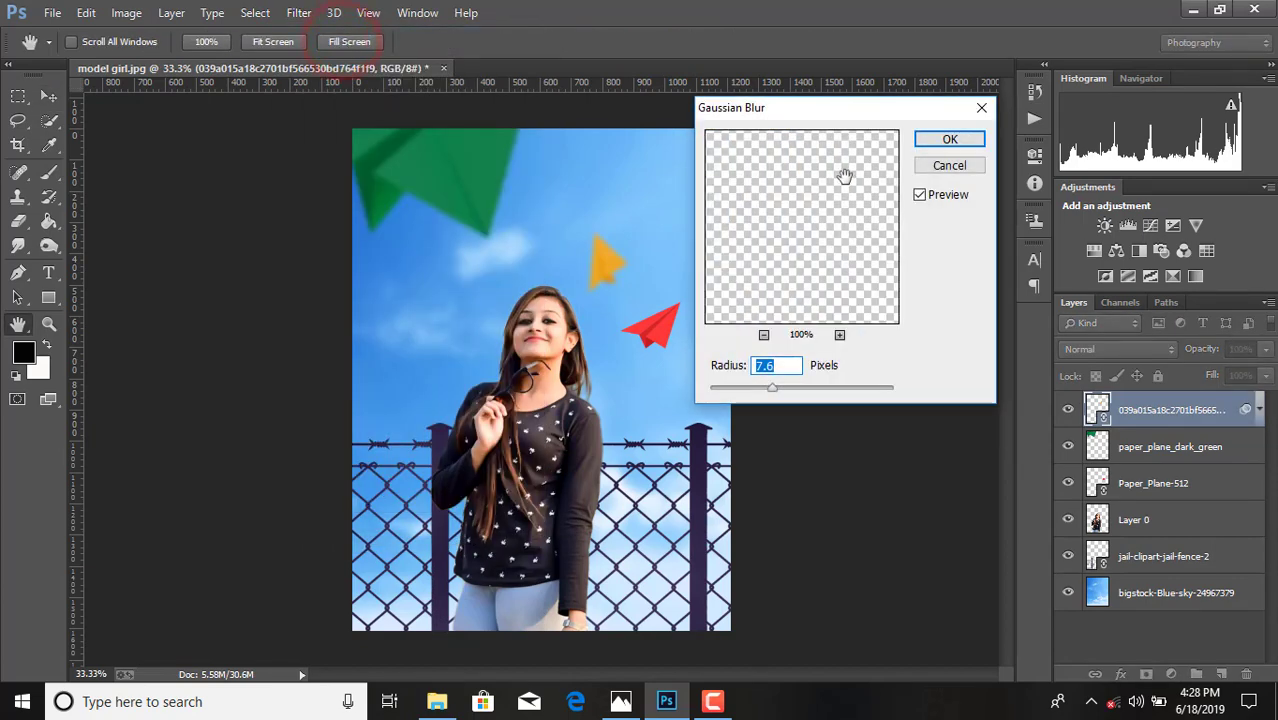
left_click(944, 143)
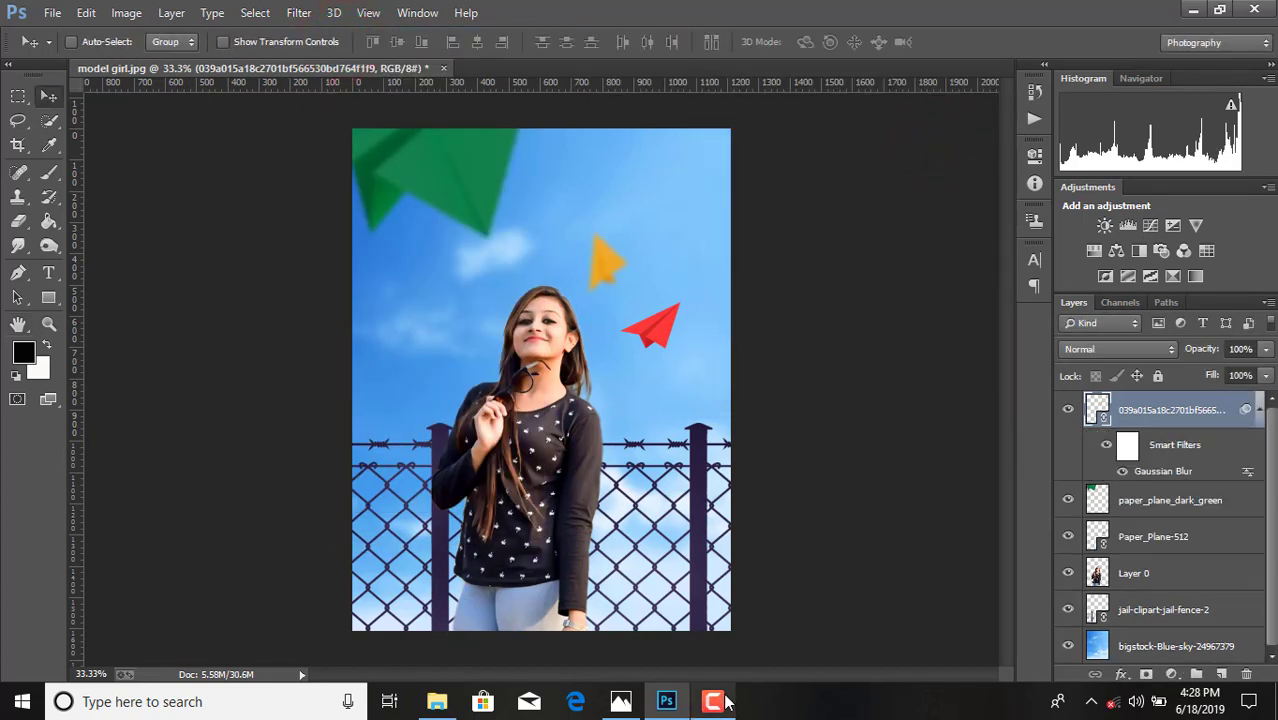
left_click(714, 702)
left_click(1200, 618)
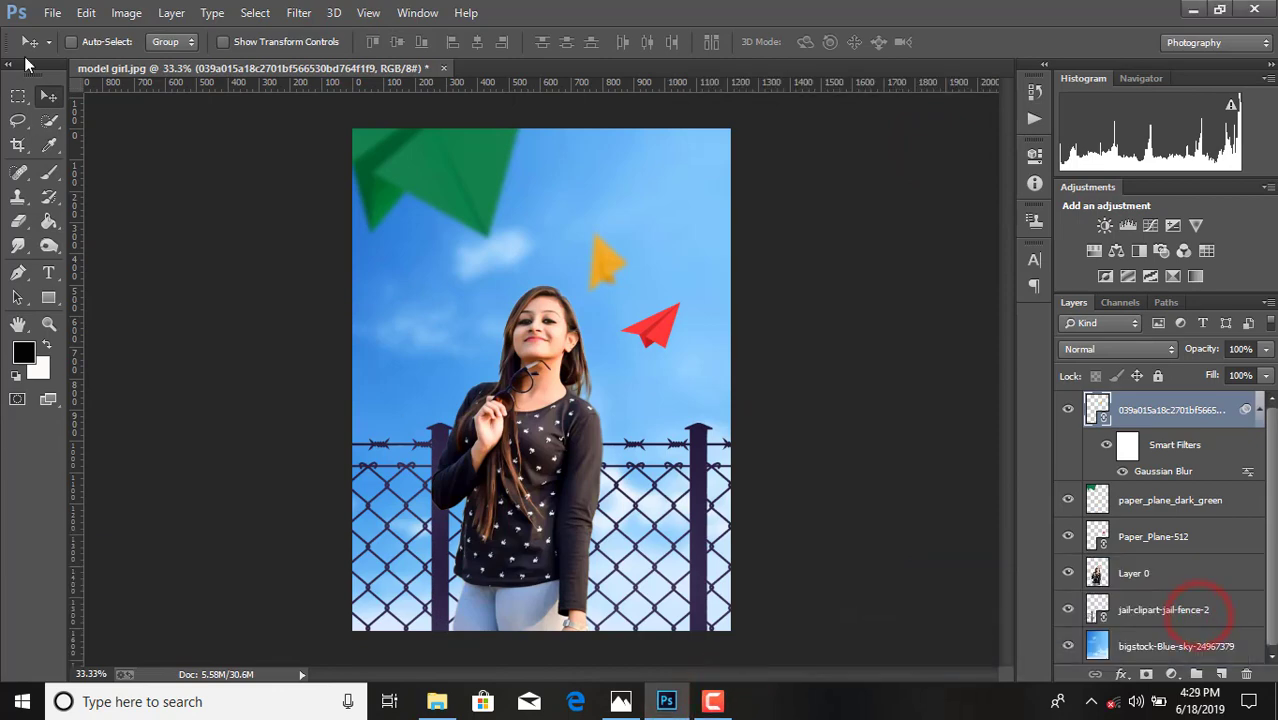
- Place the 299651_thumb paper plane image from the Stocks folder as a linked layer above the orange plane
left_click(55, 10)
left_click(105, 298)
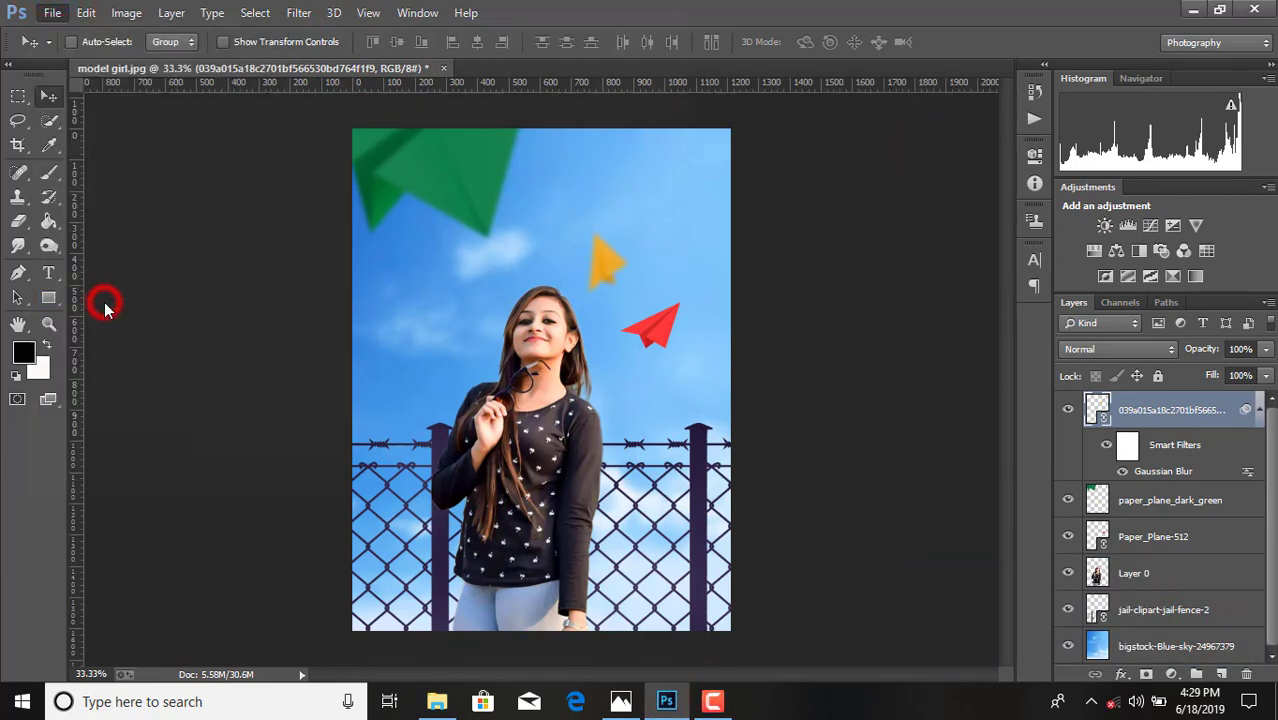
scroll(476, 345, "down", 1)
double_click(428, 372)
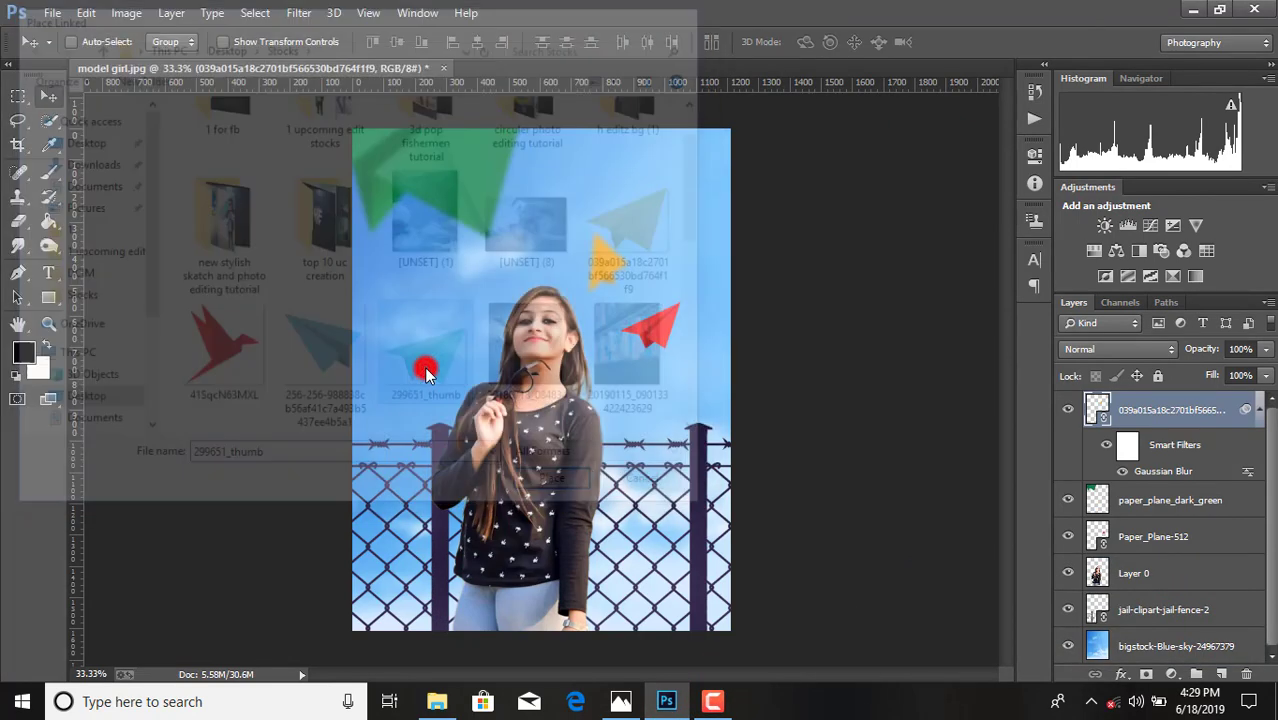
- Scale the light green paper plane to about 42% and position it in the upper-right corner of the picture's sky
left_click_drag(624, 437, 720, 177)
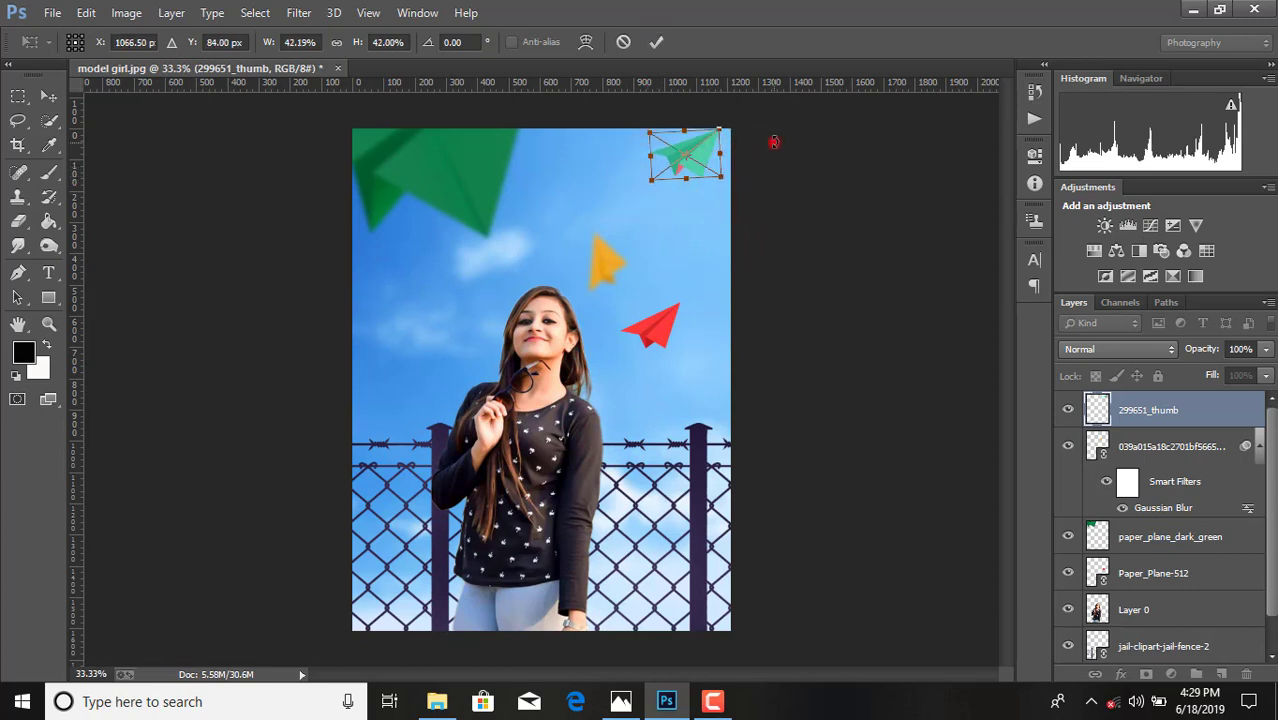
left_click_drag(774, 143, 771, 131)
left_click(657, 43)
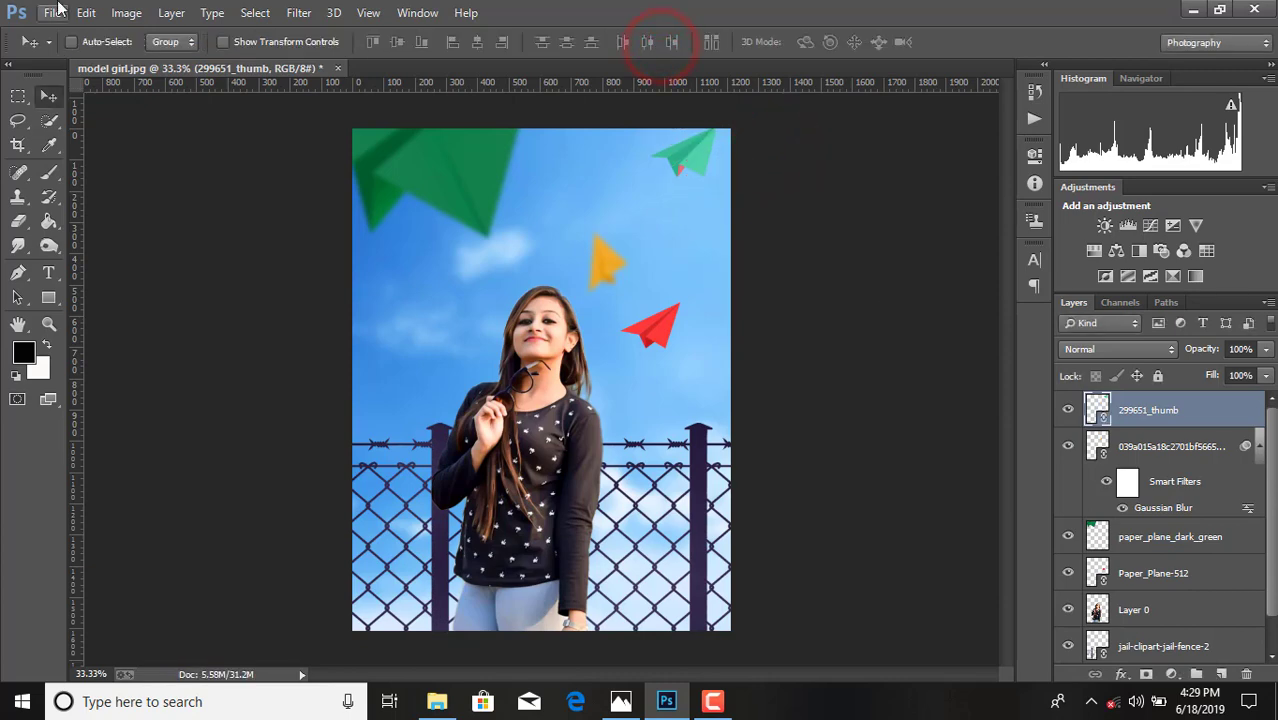
- Place the paperplane image from Stocks as a linked layer, scaled to about 45%, rotated about 12° and positioned in the sky left of the woman's face
left_click(55, 12)
left_click(110, 294)
scroll(488, 331, "down", 1)
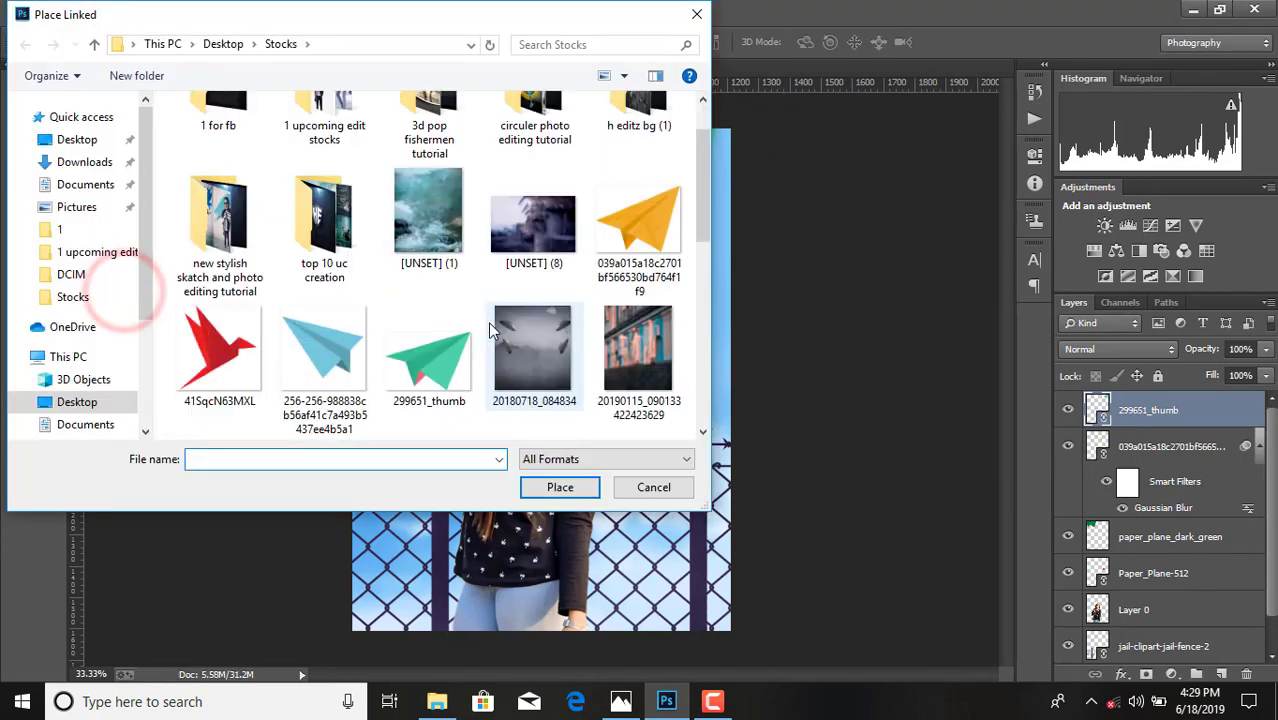
scroll(490, 330, "down", 3)
left_click(420, 398)
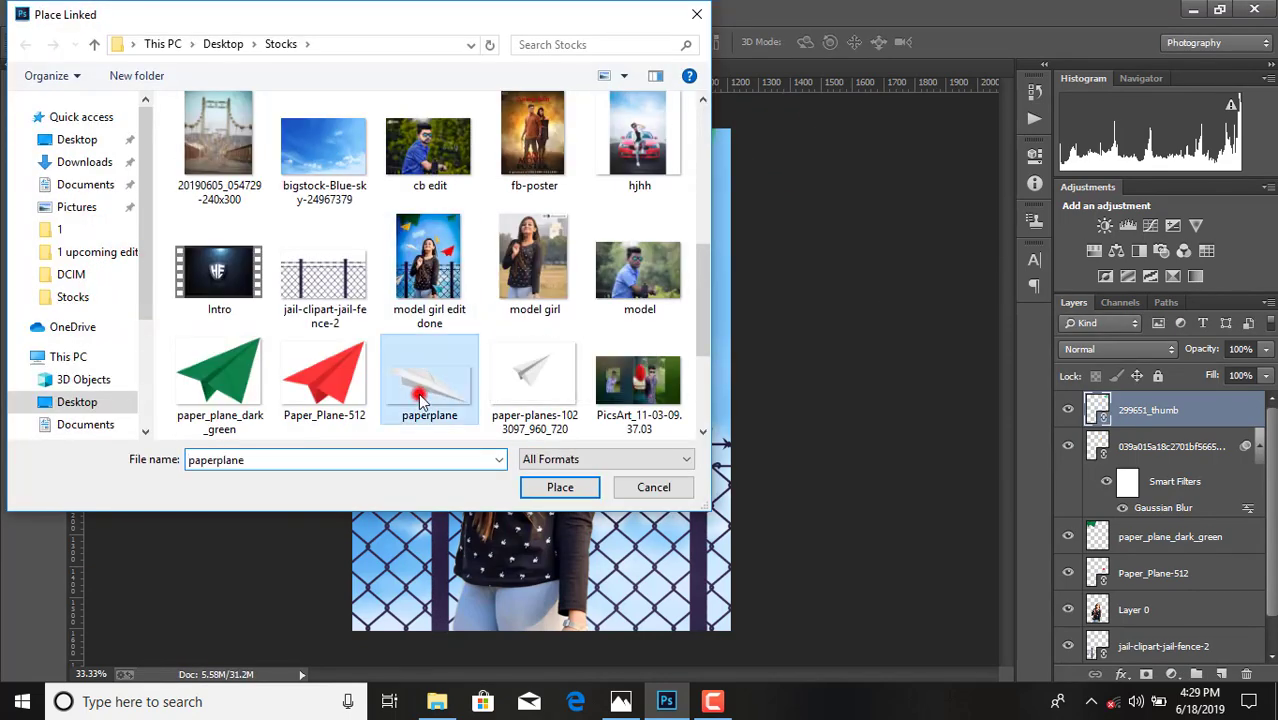
double_click(420, 398)
left_click_drag(557, 375, 528, 295)
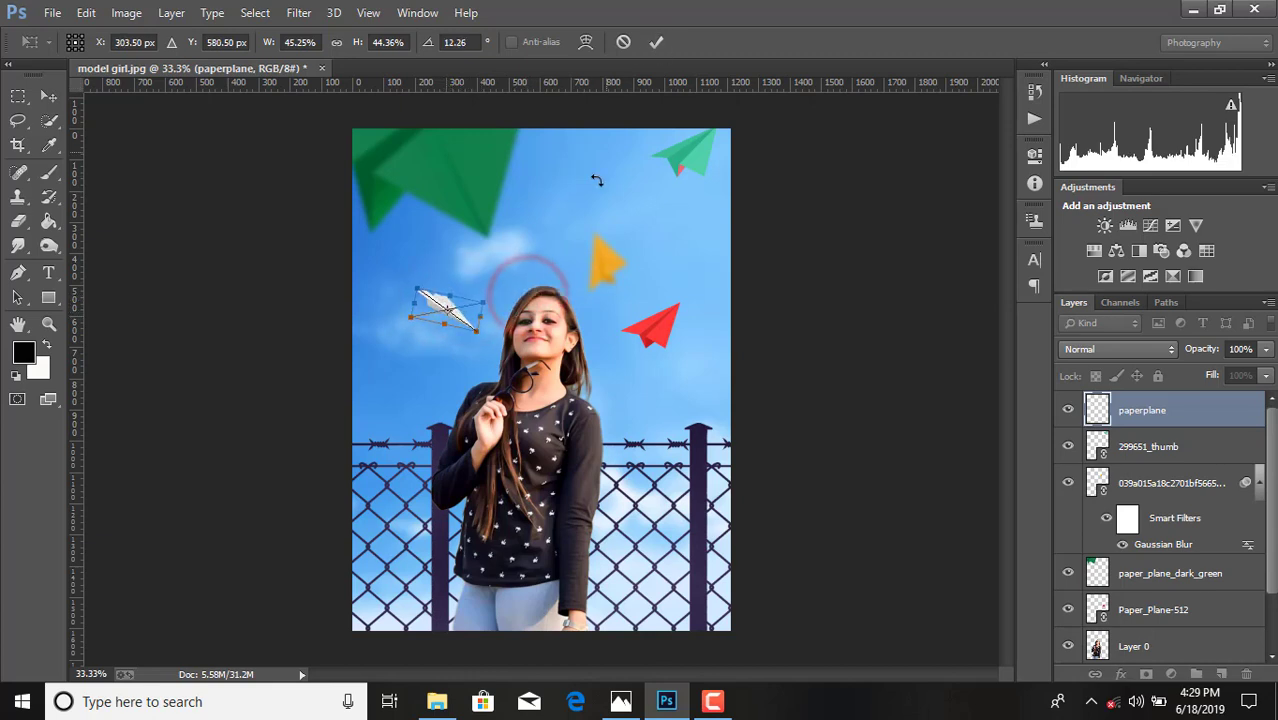
left_click(656, 43)
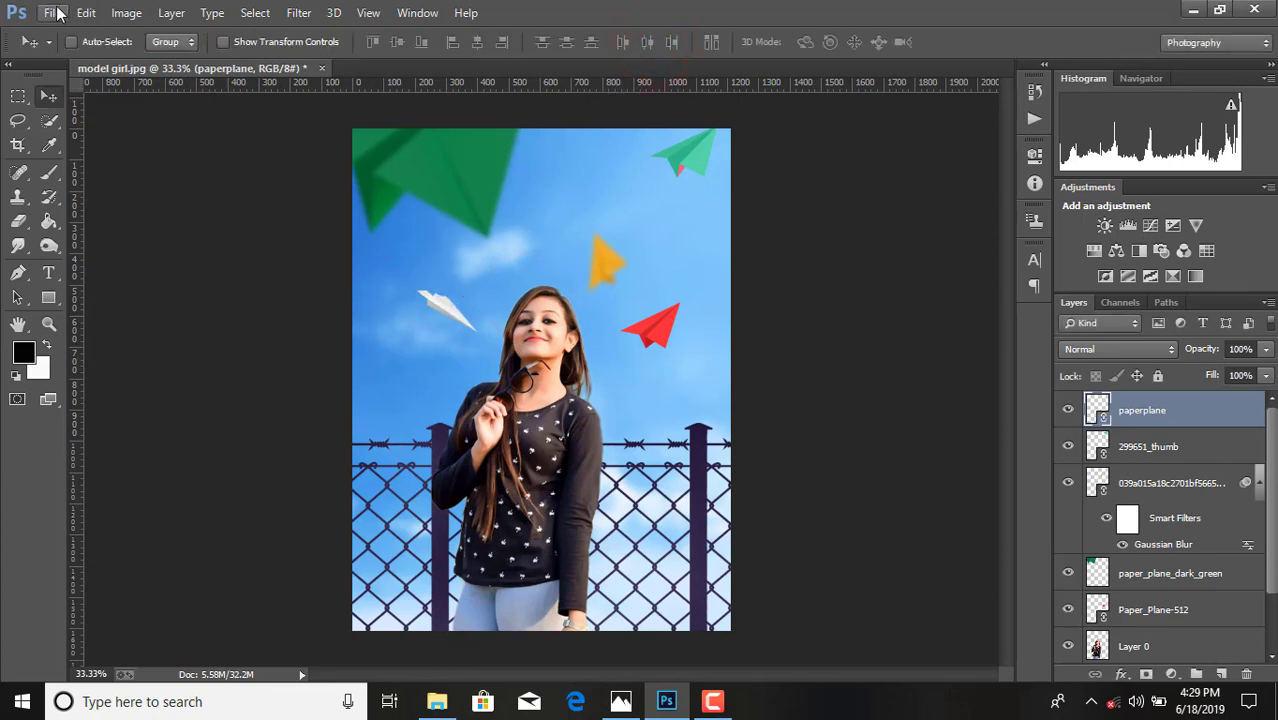
left_click(57, 12)
left_click(148, 294)
scroll(459, 355, "down", 1)
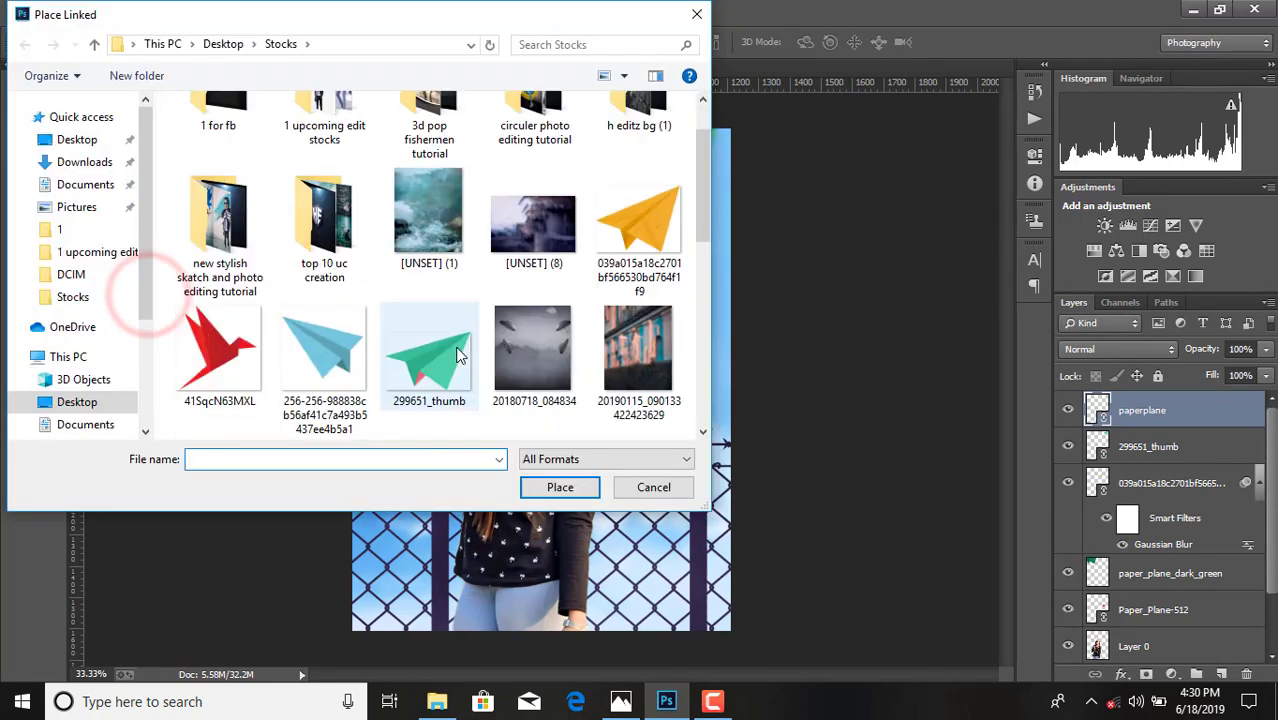
scroll(459, 355, "down", 2)
double_click(327, 233)
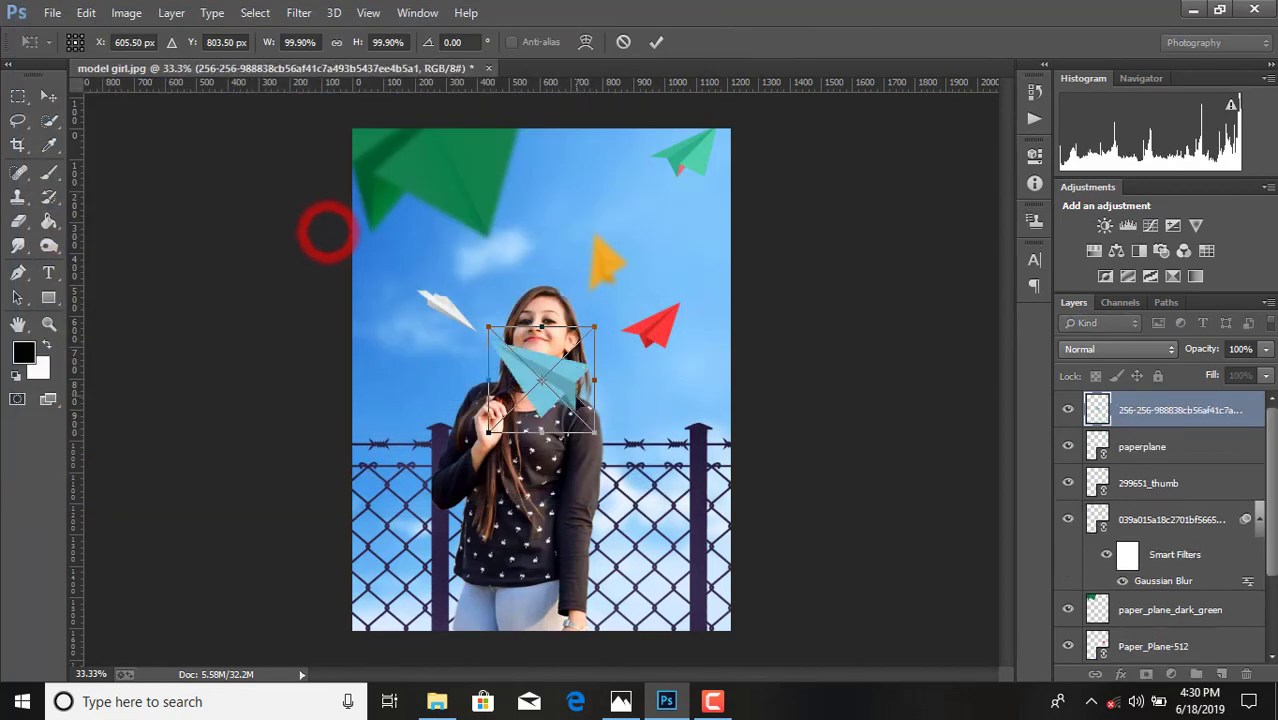
- Scale the blue paper plane to about 51% and position it over the woman's forearm in front of the fence
left_click_drag(566, 380, 653, 595)
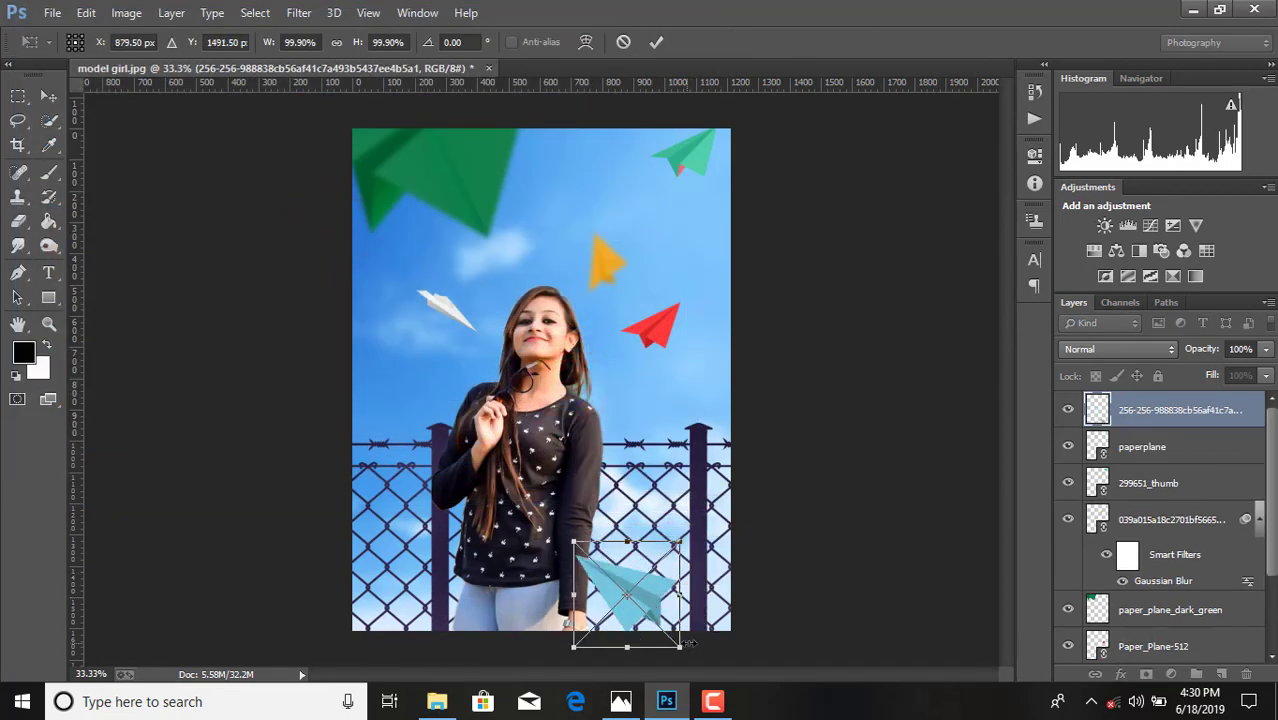
left_click_drag(685, 649, 614, 596)
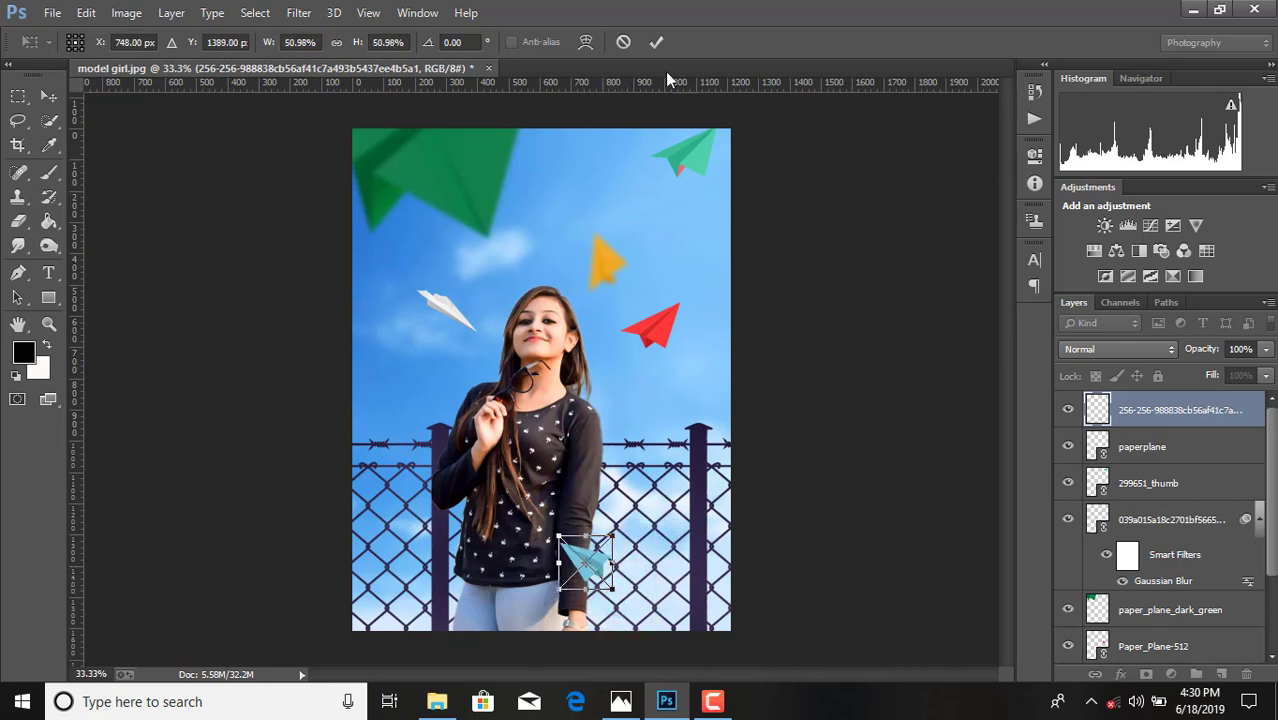
left_click(656, 42)
- Place the white paper plane image paper-planes-1023097_960_720 from the Stocks folder as a linked layer on top
left_click(52, 12)
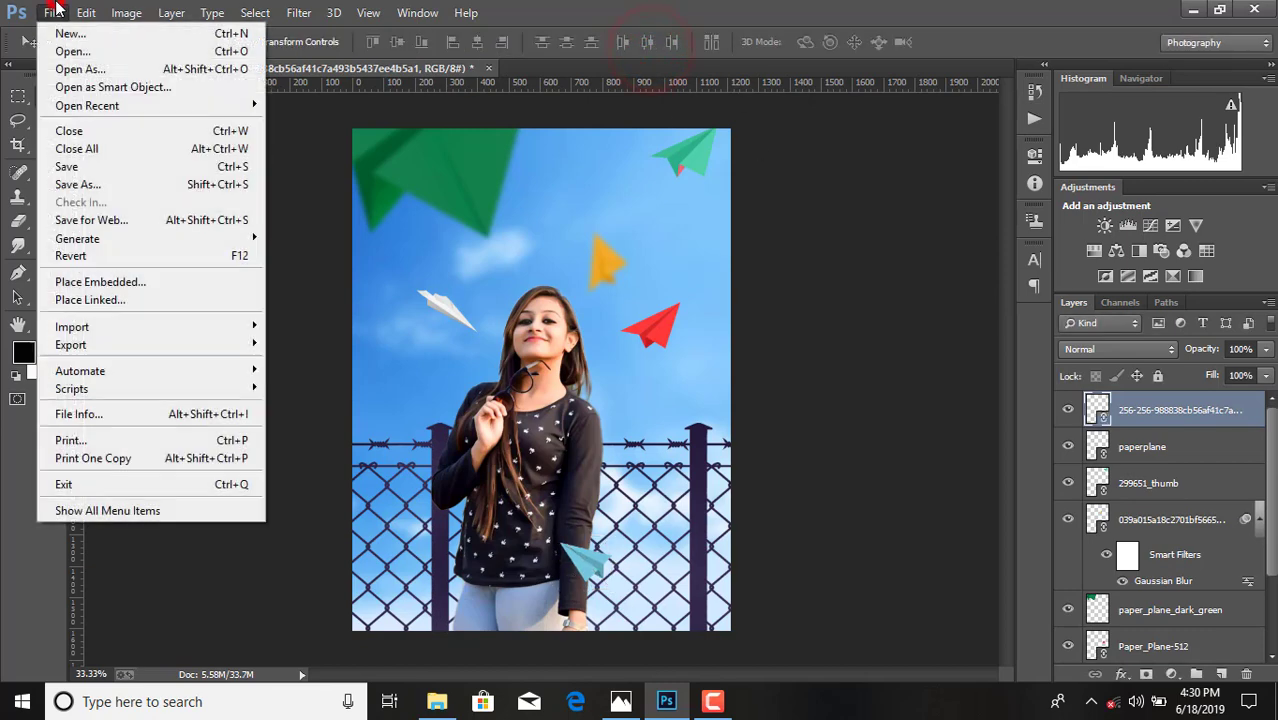
left_click(122, 297)
scroll(420, 285, "down", 5)
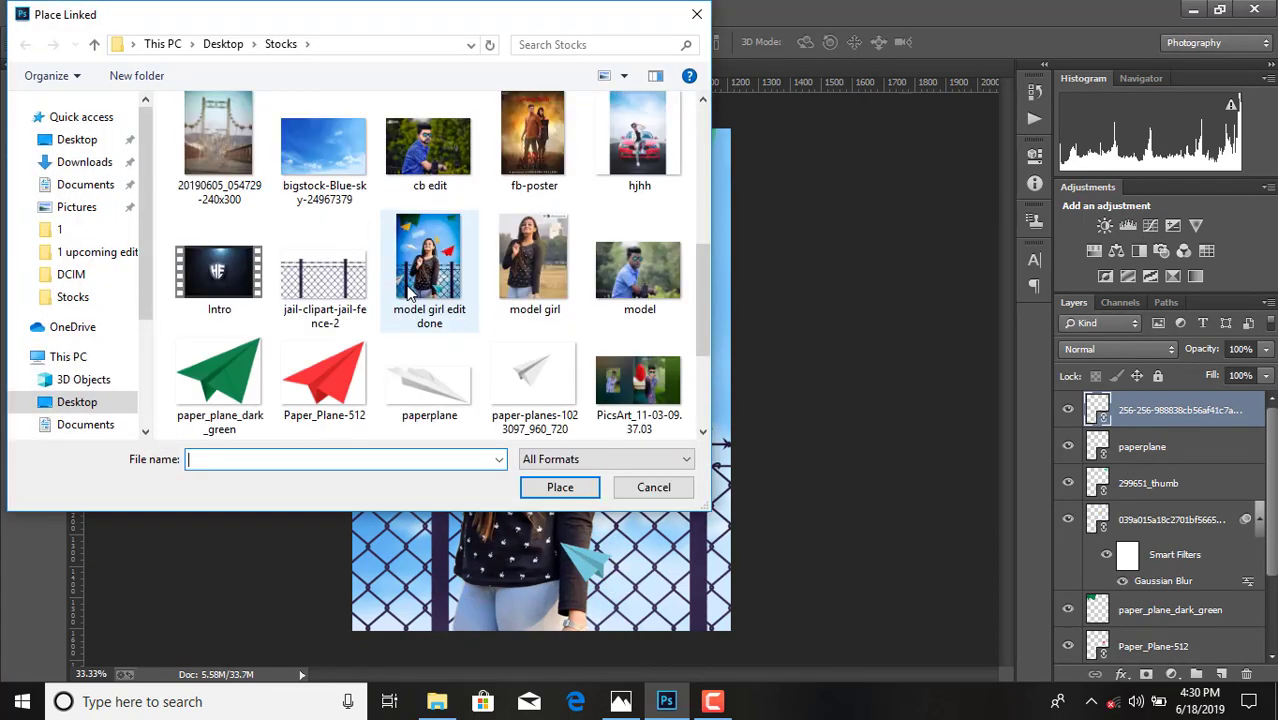
scroll(410, 288, "down", 2)
double_click(513, 228)
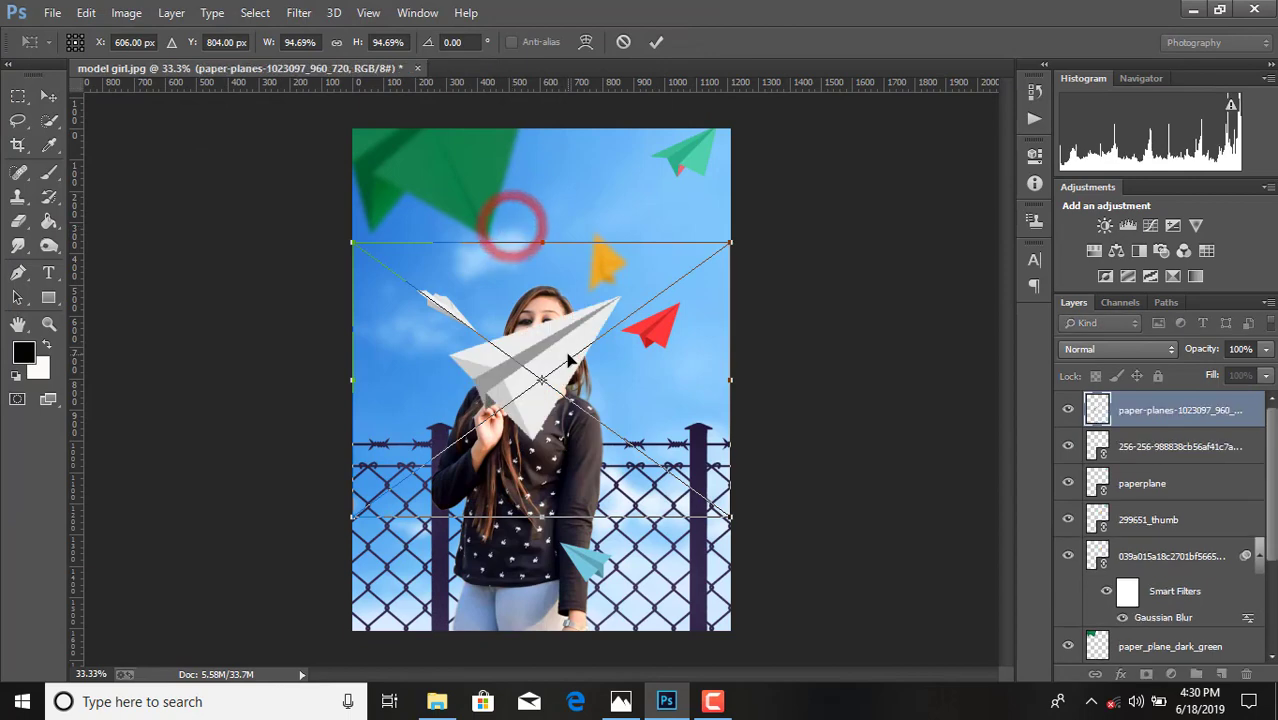
- Scale the new white plane to about 44% and position it at the picture's lower-left edge in front of the fence
left_click_drag(568, 360, 407, 563)
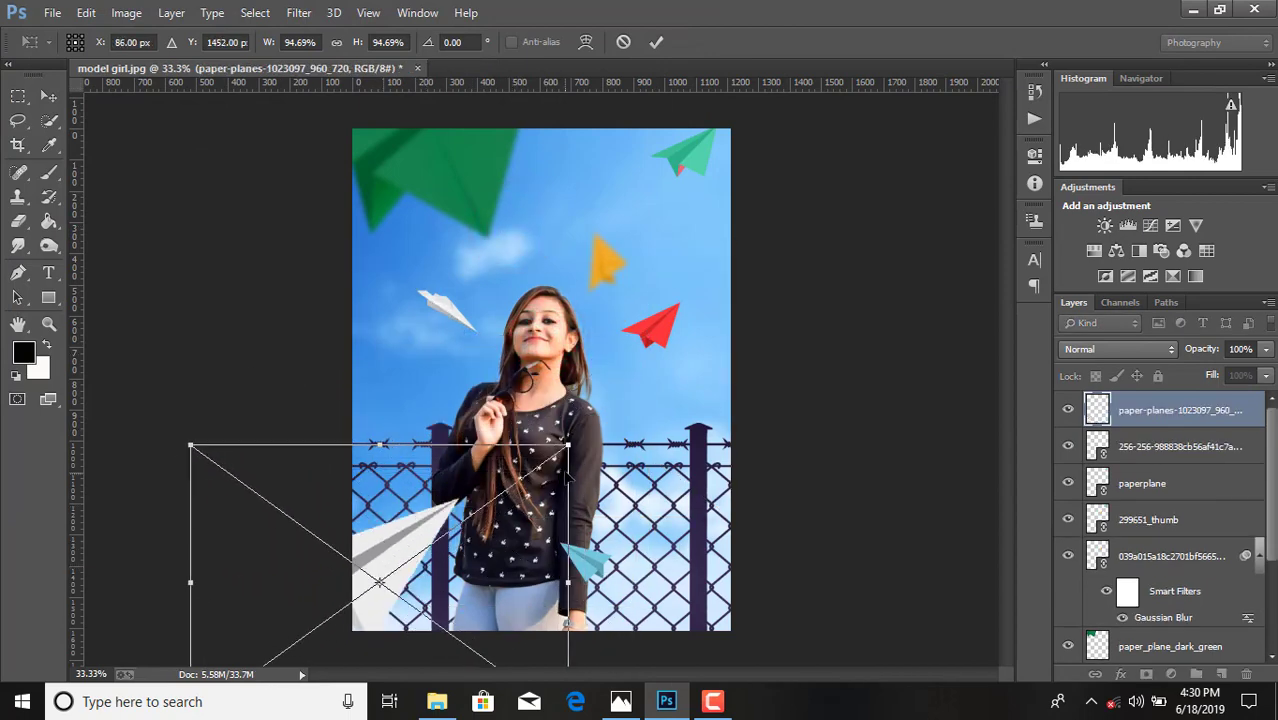
left_click_drag(568, 444, 449, 530)
left_click_drag(378, 600, 462, 508)
left_click_drag(528, 443, 460, 491)
left_click_drag(407, 586, 437, 597)
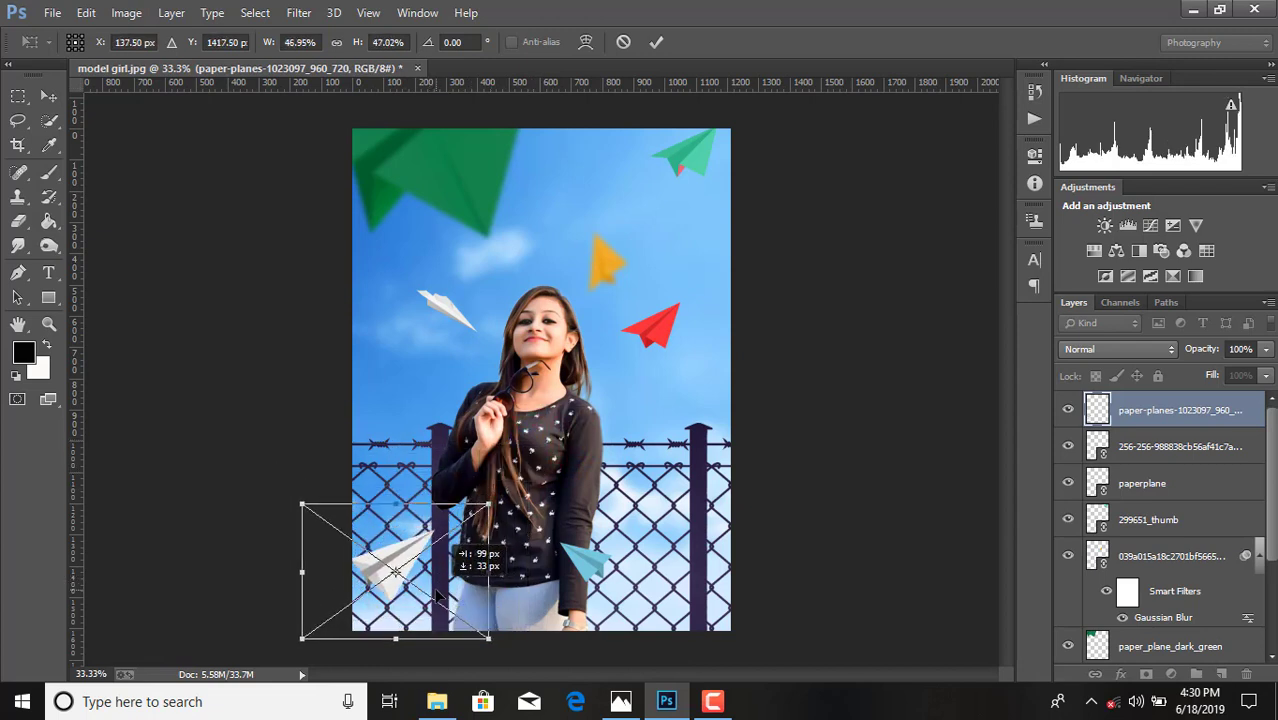
left_click_drag(490, 505, 480, 511)
left_click_drag(442, 583, 428, 596)
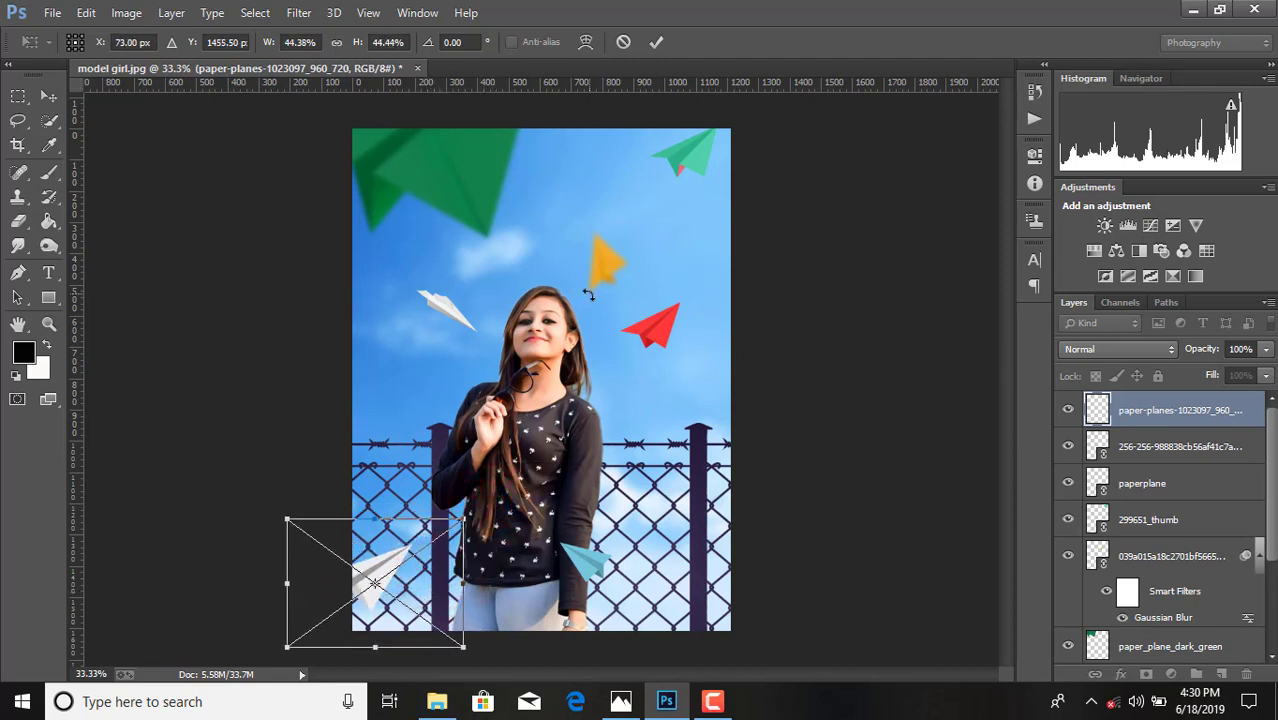
left_click(656, 42)
- Place the orange paper plane image rss_512 from the Stocks folder as a linked layer on top
left_click(55, 12)
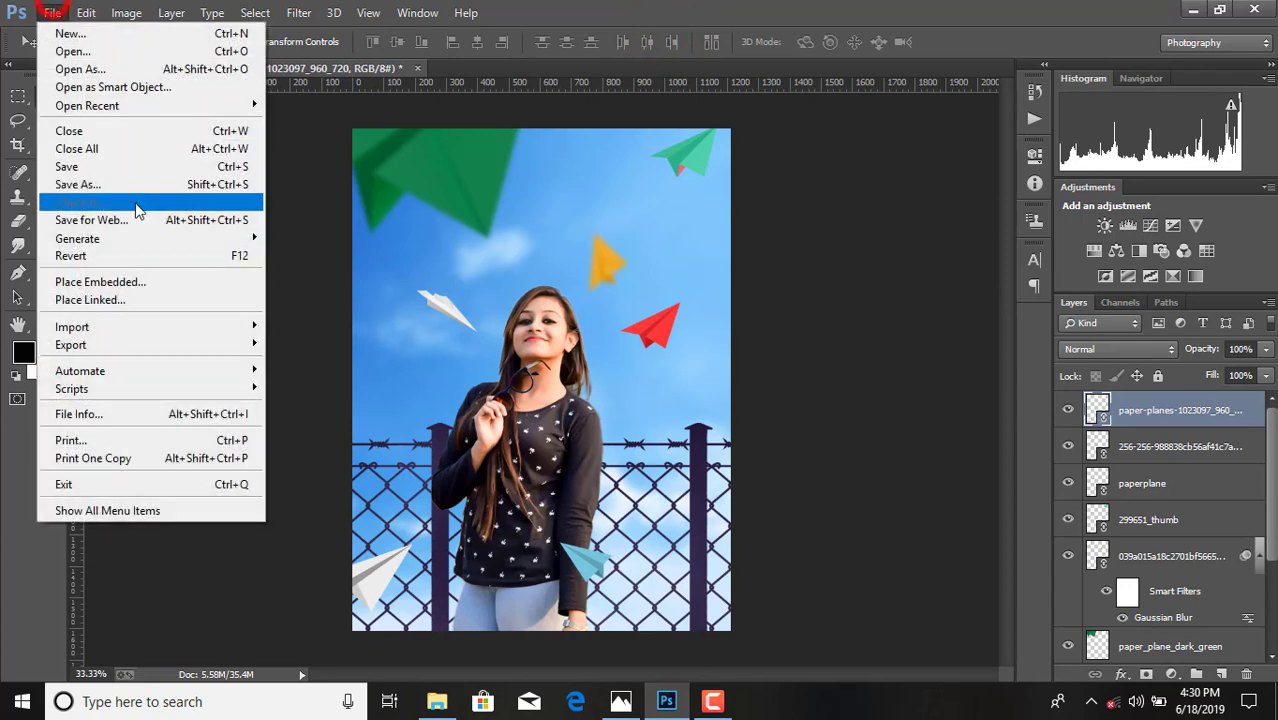
left_click(136, 297)
scroll(512, 318, "down", 10)
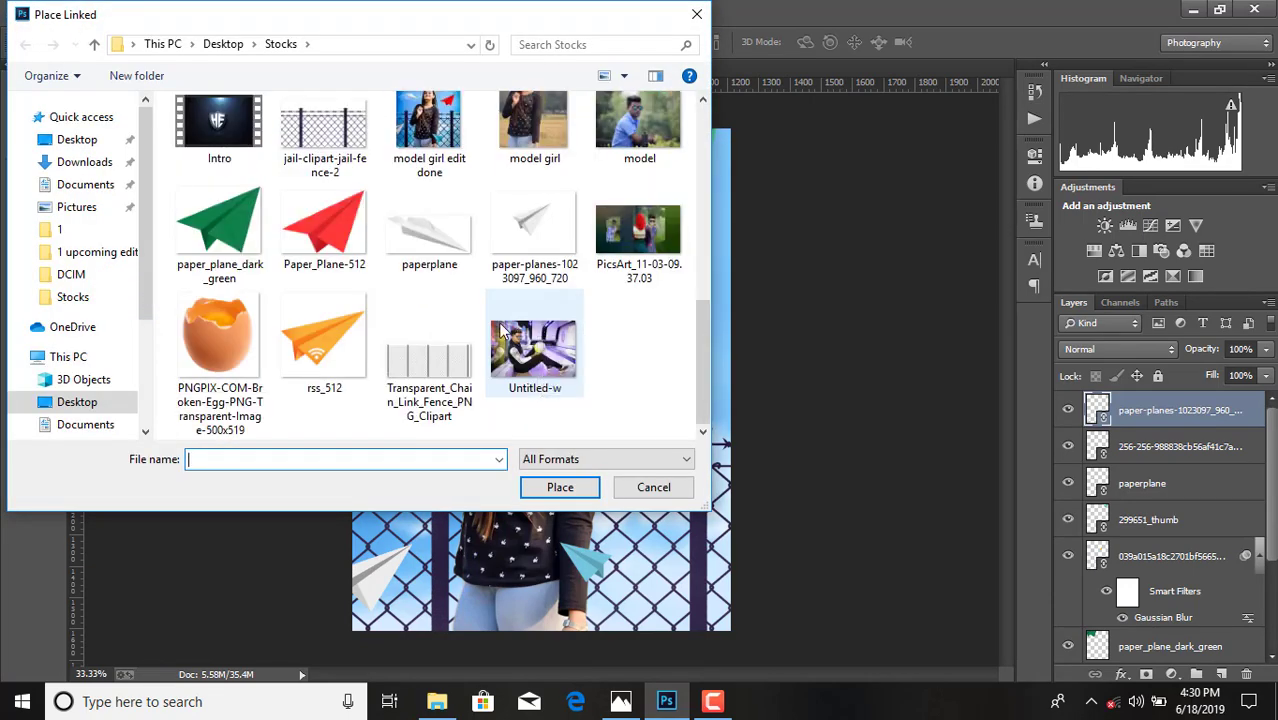
double_click(322, 345)
- Scale the rss_512 plane to about 30%, rotate it about -8°, and position it just below the large green plane
left_click_drag(646, 483, 468, 235)
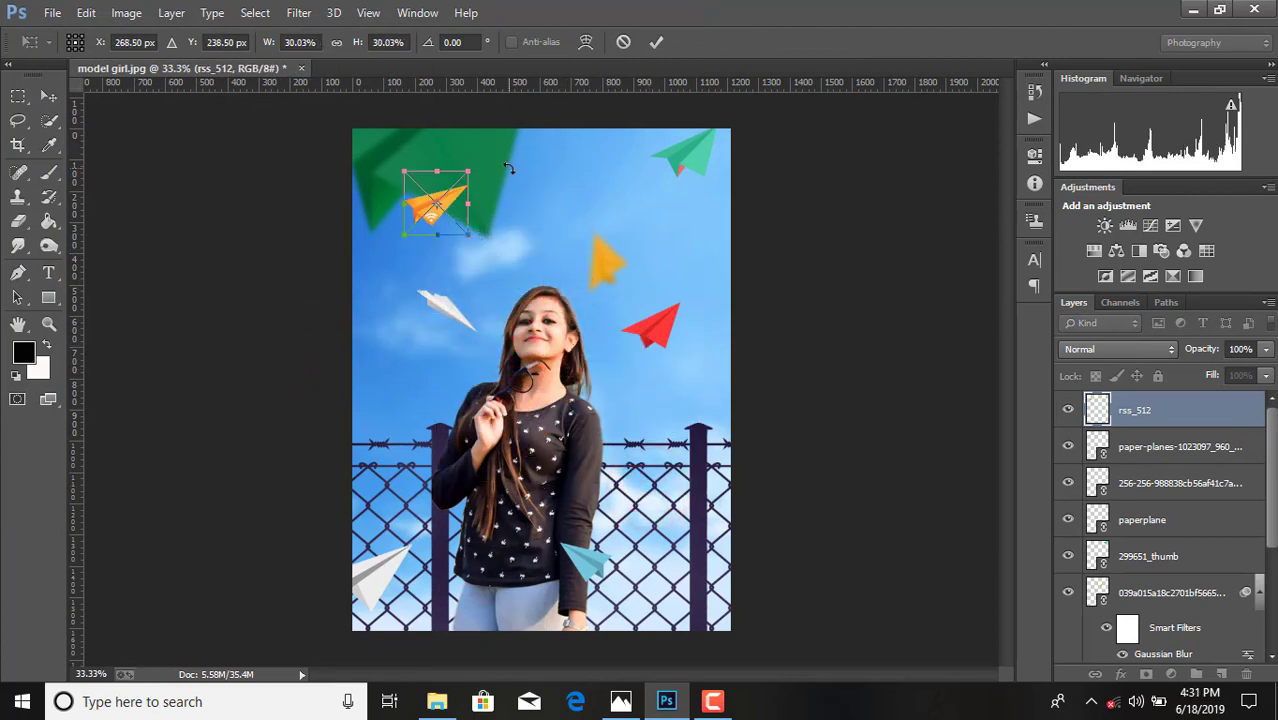
left_click_drag(518, 182, 500, 148)
left_click_drag(456, 206, 463, 241)
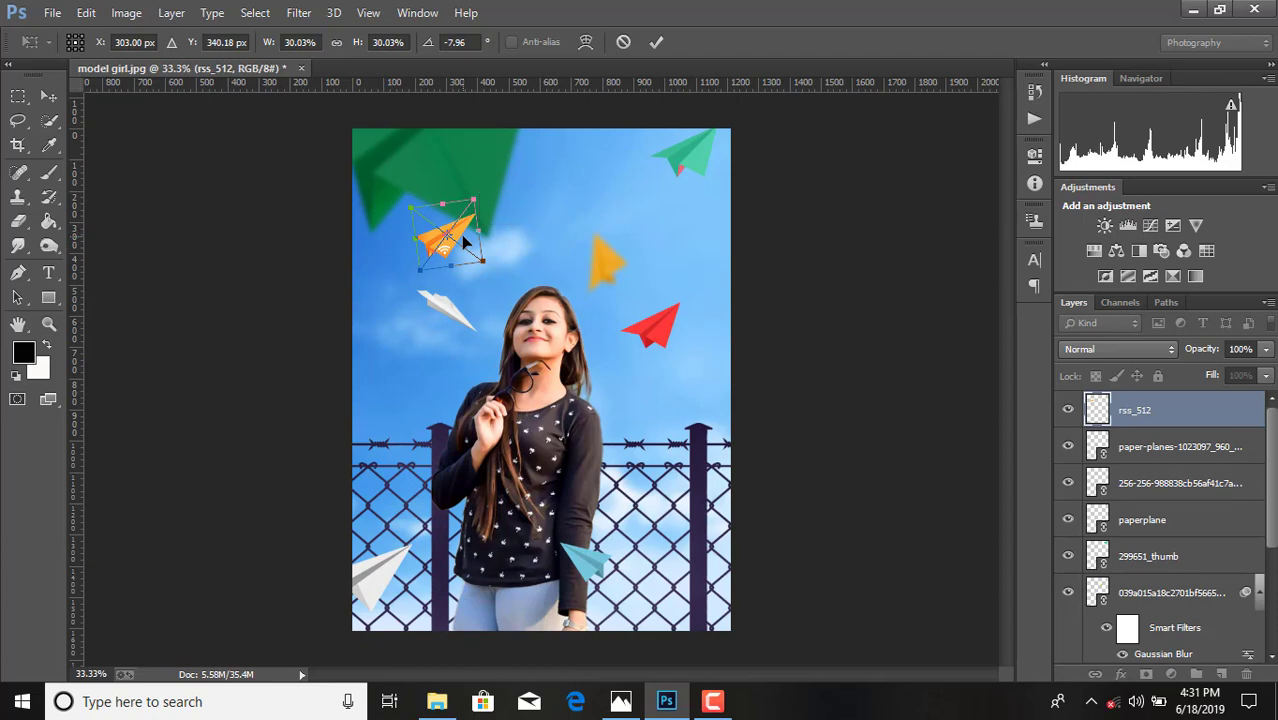
left_click(655, 44)
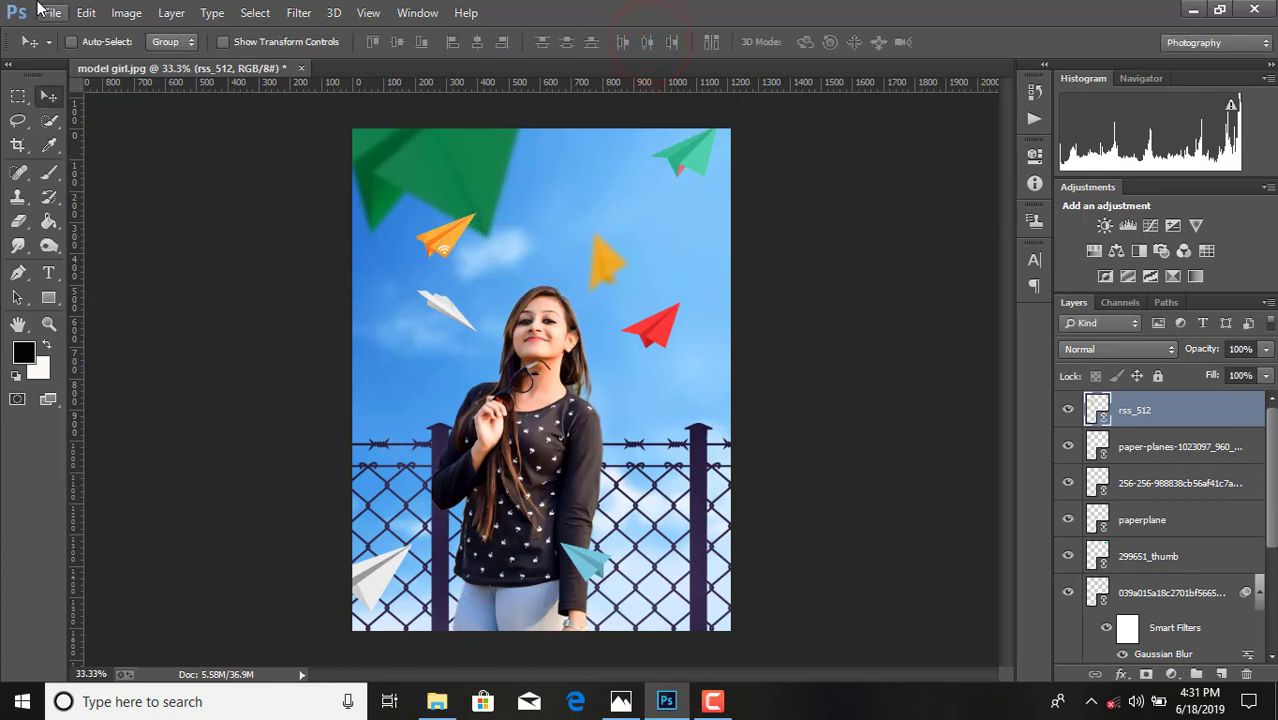
- Place the red Paper_Plane-512 image from the Stocks folder again as a linked layer on top
left_click(42, 11)
left_click(120, 302)
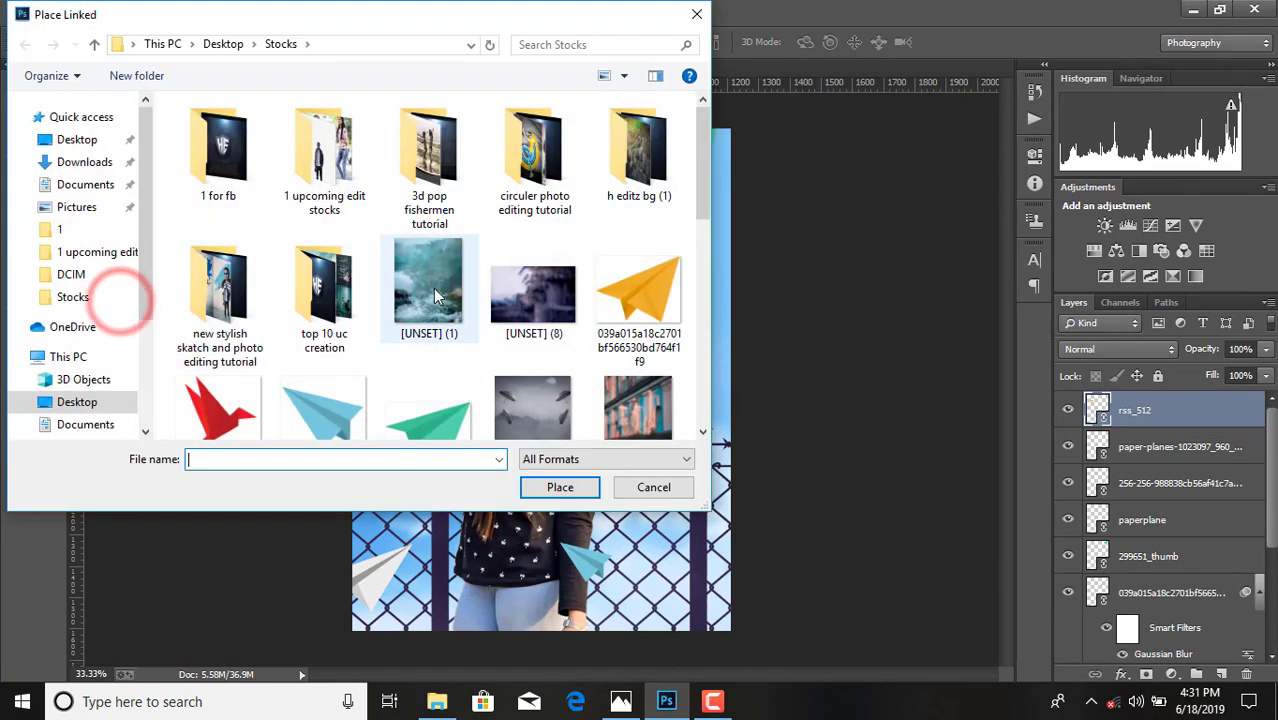
scroll(417, 337, "down", 5)
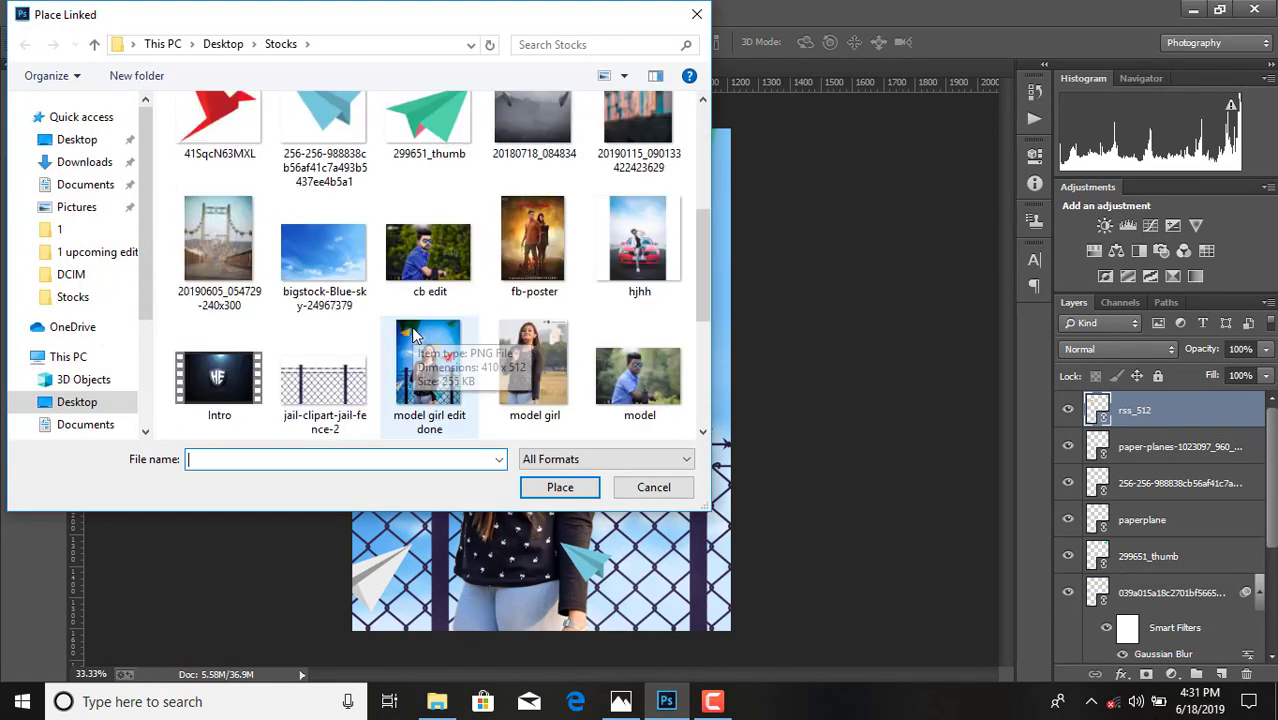
scroll(417, 337, "down", 3)
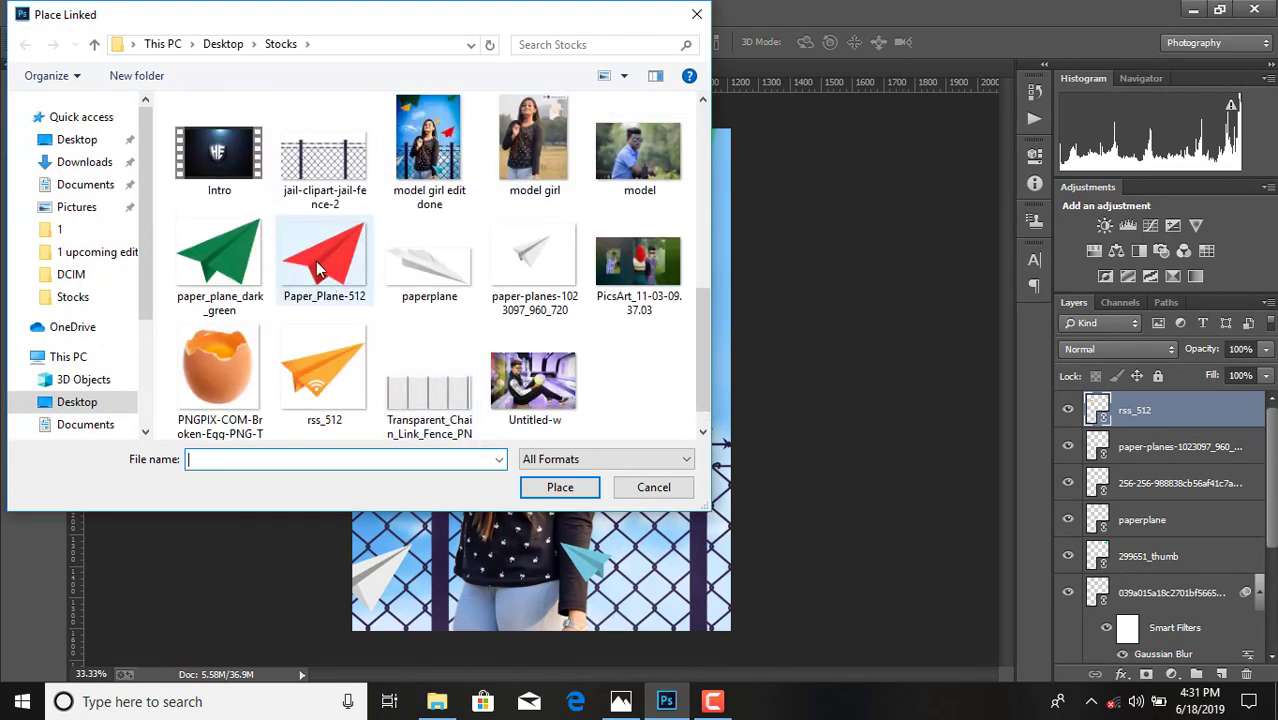
double_click(316, 261)
- Scale the new red plane to about 78%, rotate it about -116°, and position it partly beyond the picture's left edge
left_click_drag(668, 356, 342, 170)
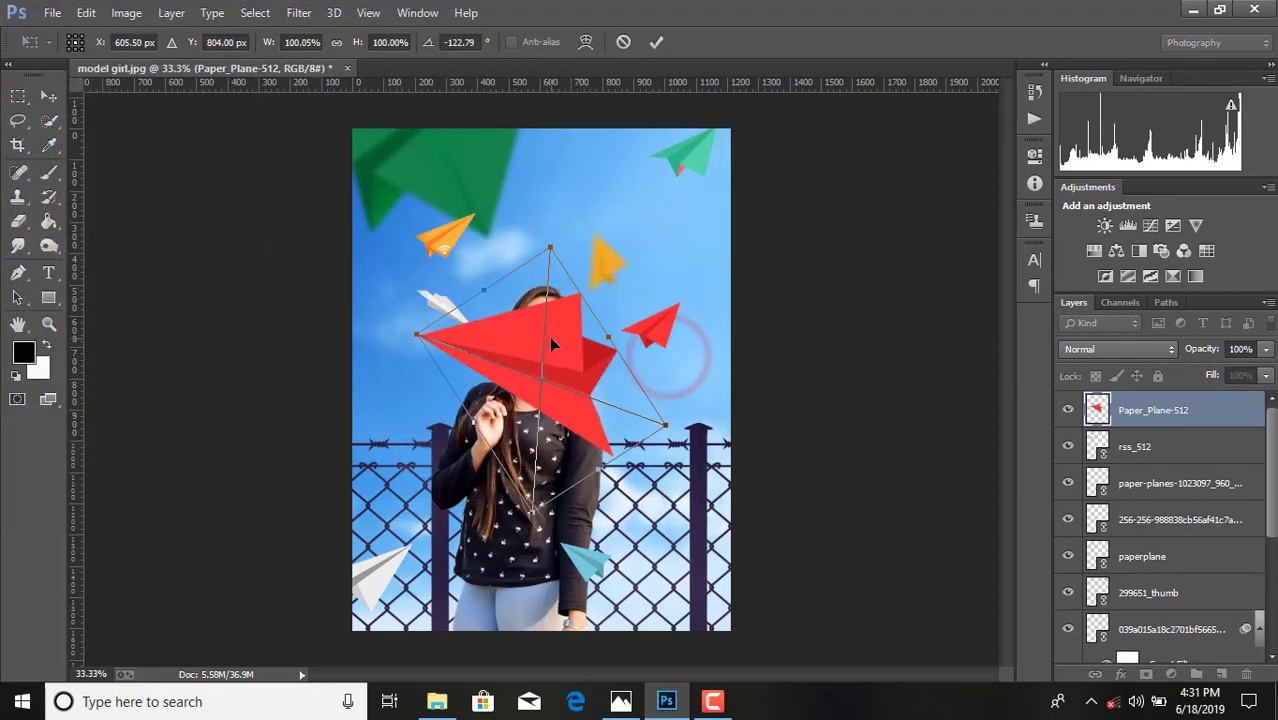
left_click_drag(549, 337, 360, 318)
left_click_drag(480, 417, 418, 396)
left_click(655, 44)
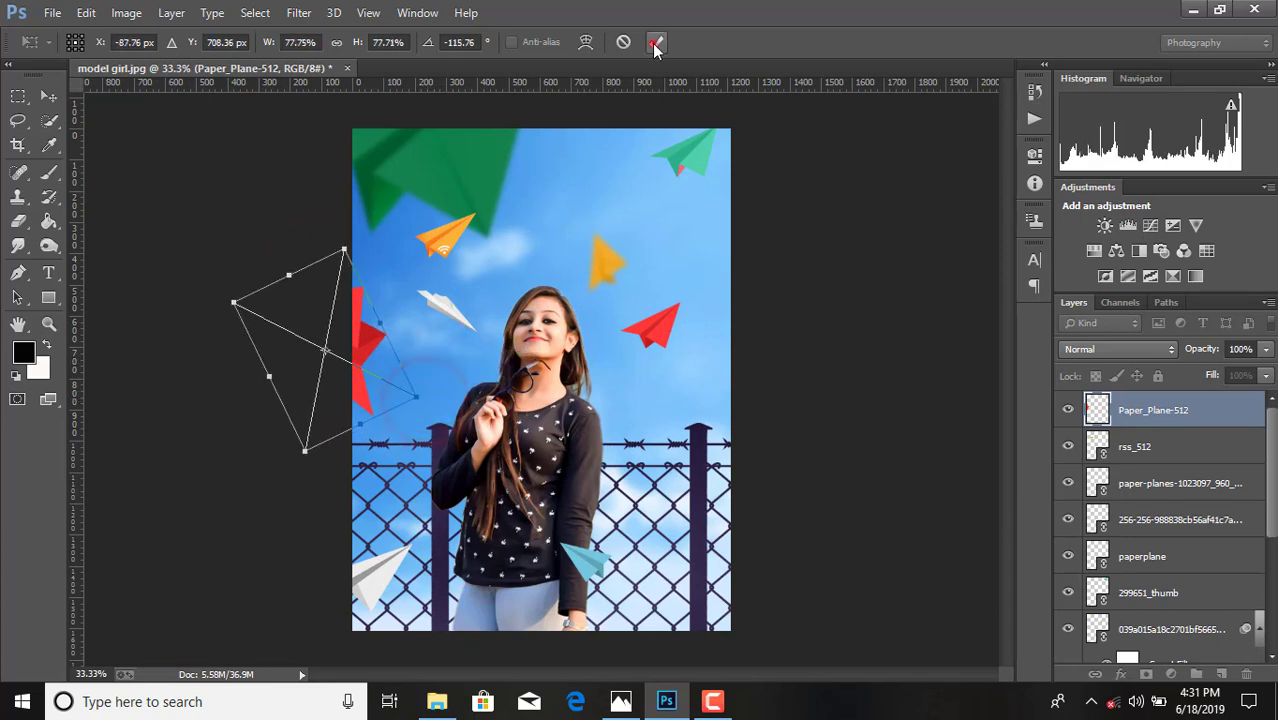
- Apply a Gaussian Blur with a 3.8 pixel radius to the large red paper plane
left_click(298, 12)
left_click(328, 31)
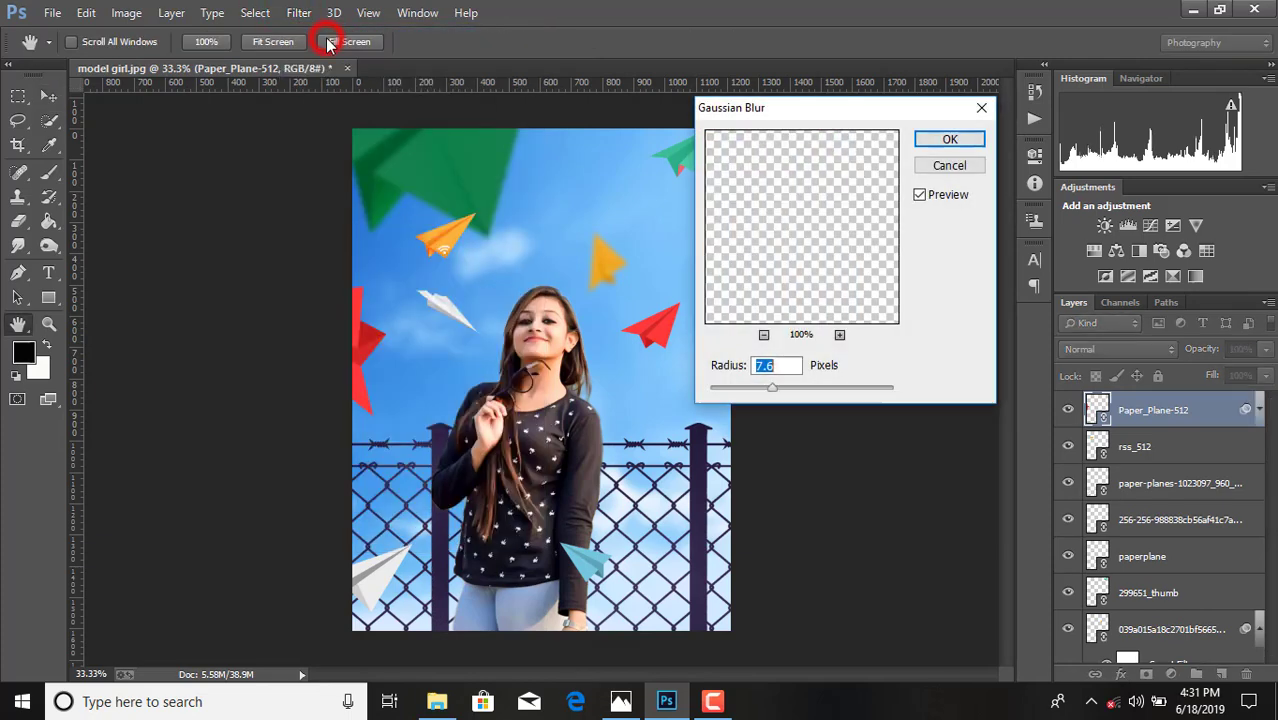
left_click_drag(773, 391, 750, 392)
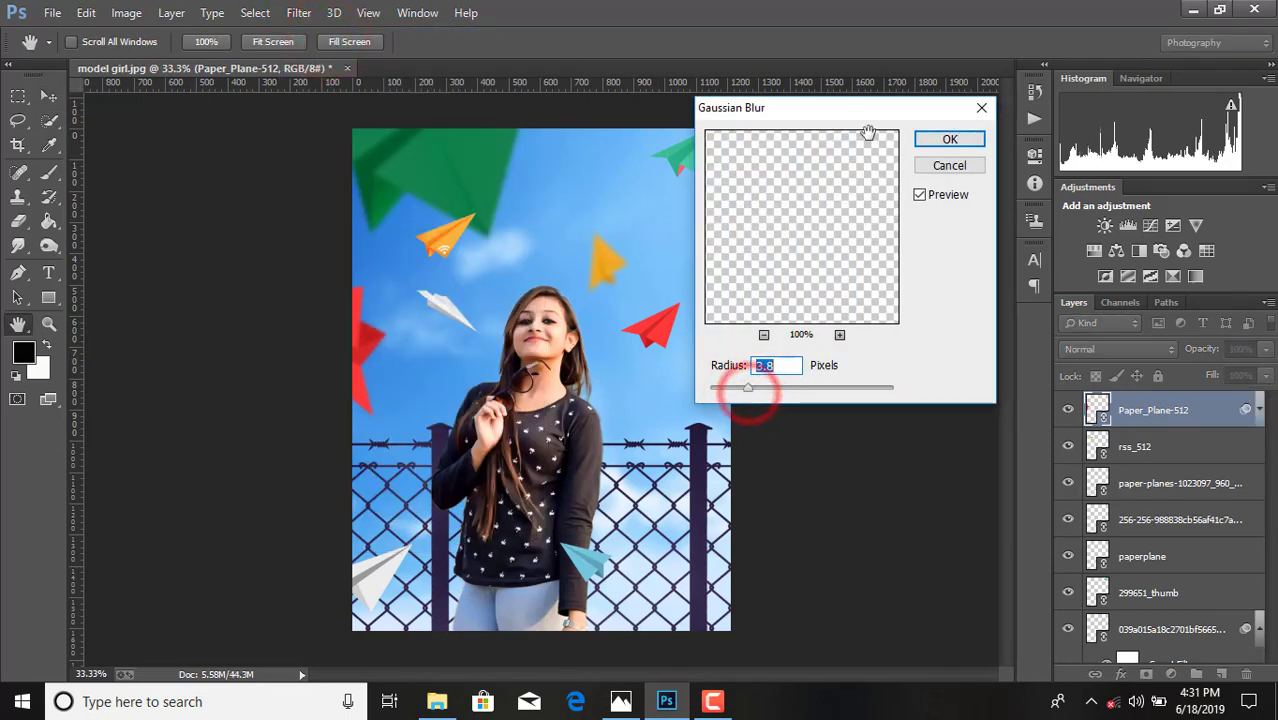
left_click(920, 144)
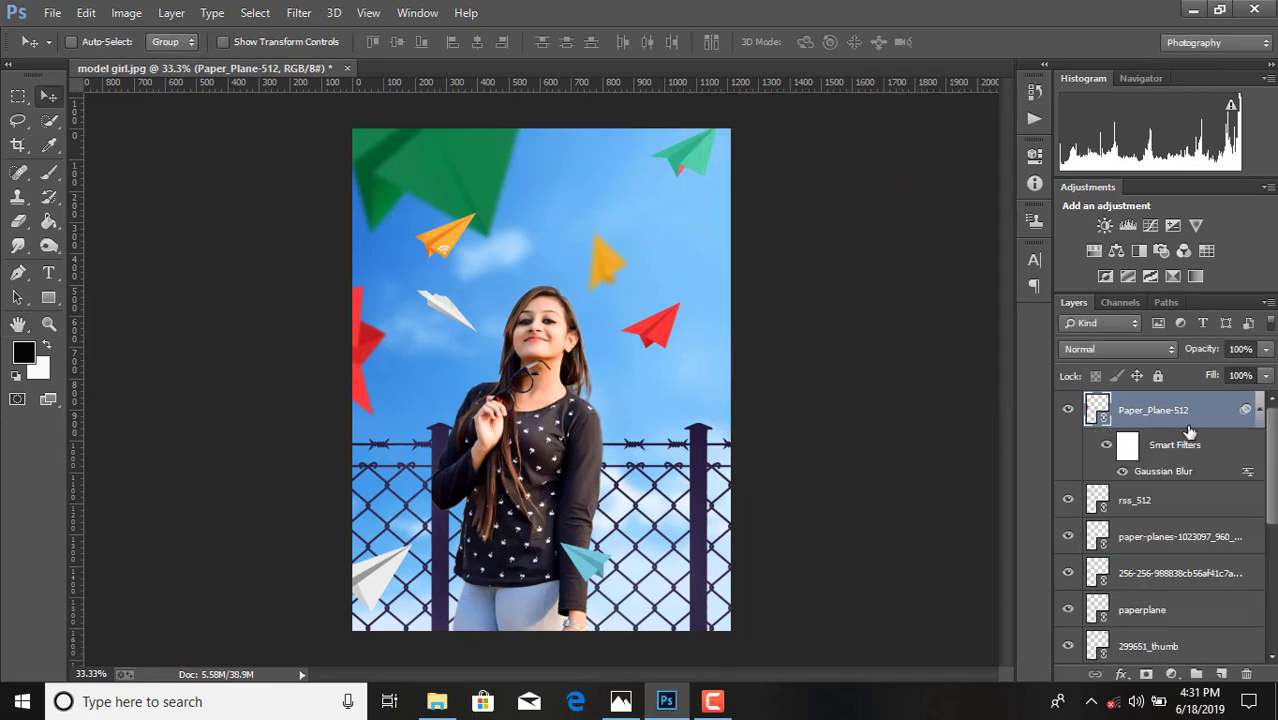
- Move the small red paper plane right of the woman's head slightly lower in the sky
scroll(1190, 561, "down", 10)
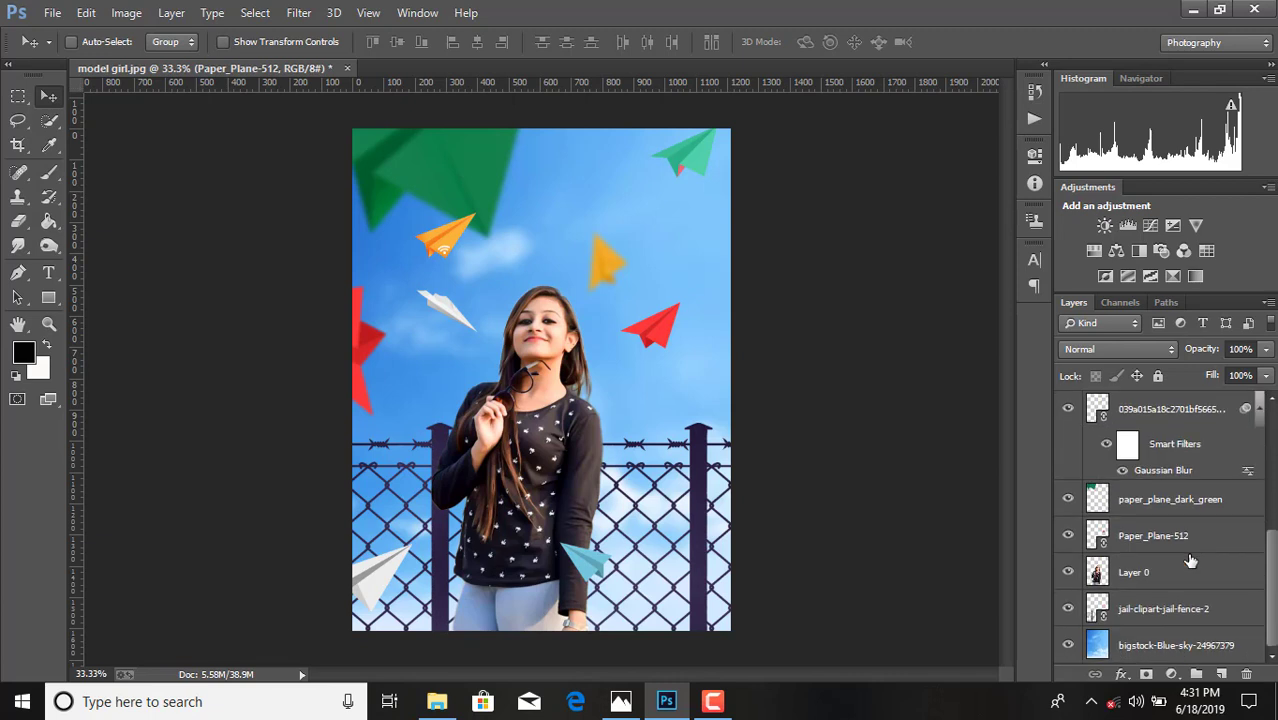
left_click(1140, 536)
left_click_drag(658, 333, 660, 372)
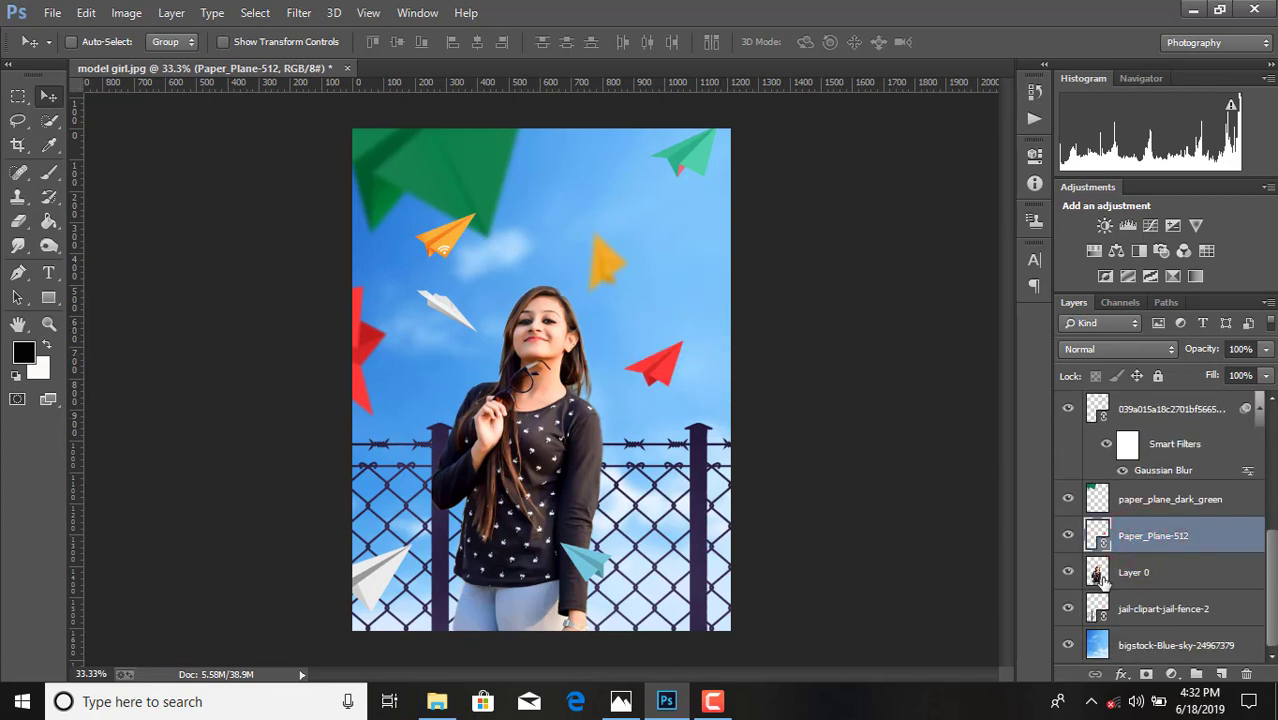
- Merge all visible layers into a single layer
right_click(1150, 573)
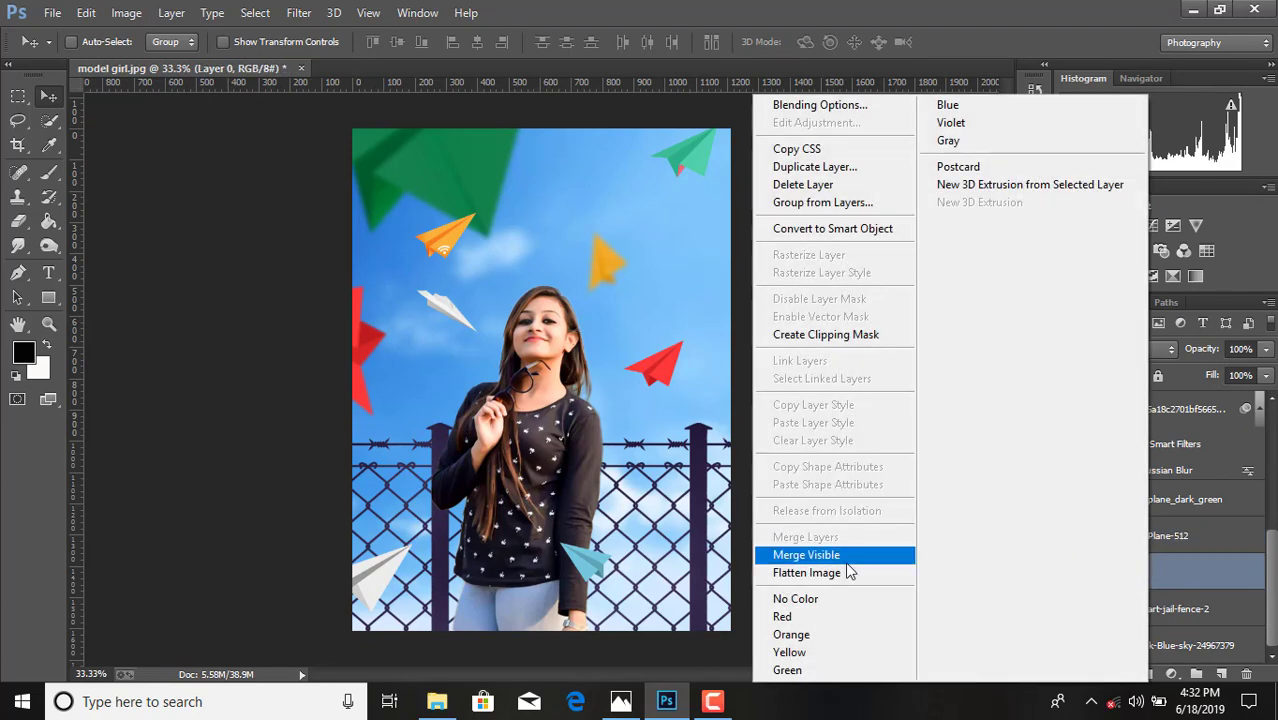
left_click(846, 557)
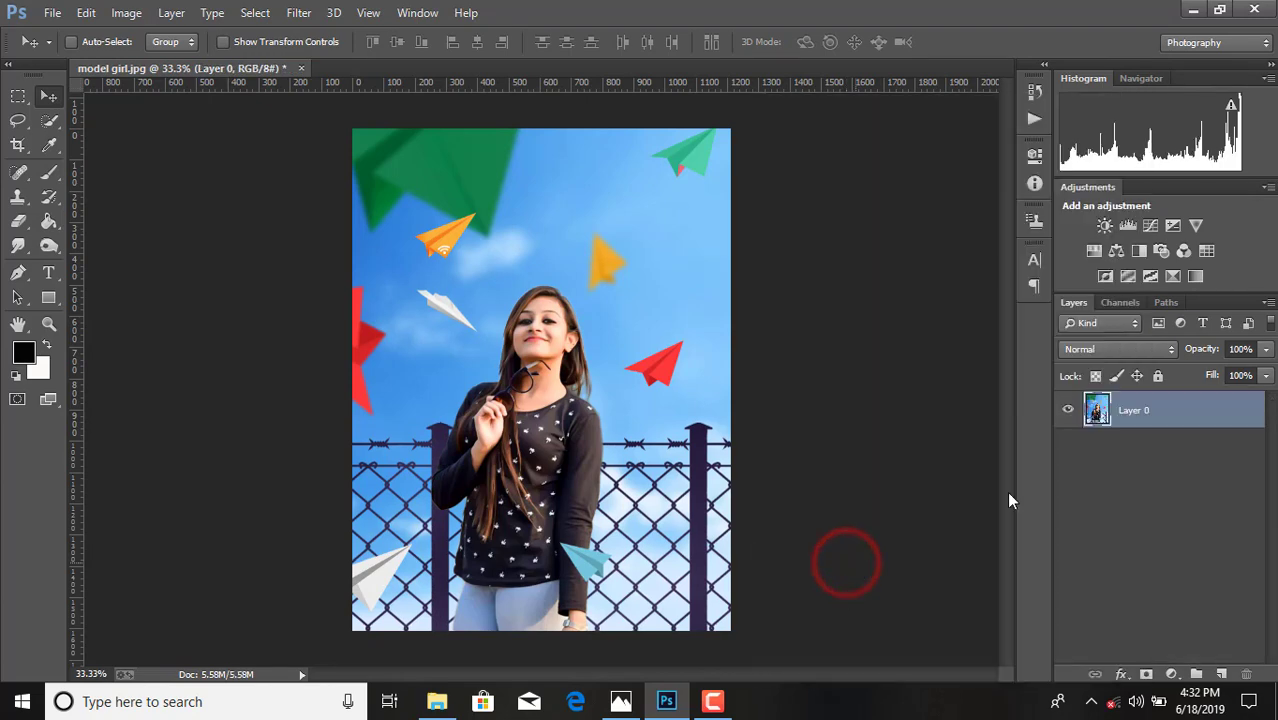
- Open the Camera Raw Filter and set Contrast +17, Highlights -18, Shadows +33, Whites +39, Blacks -25 and Clarity +8
left_click(299, 12)
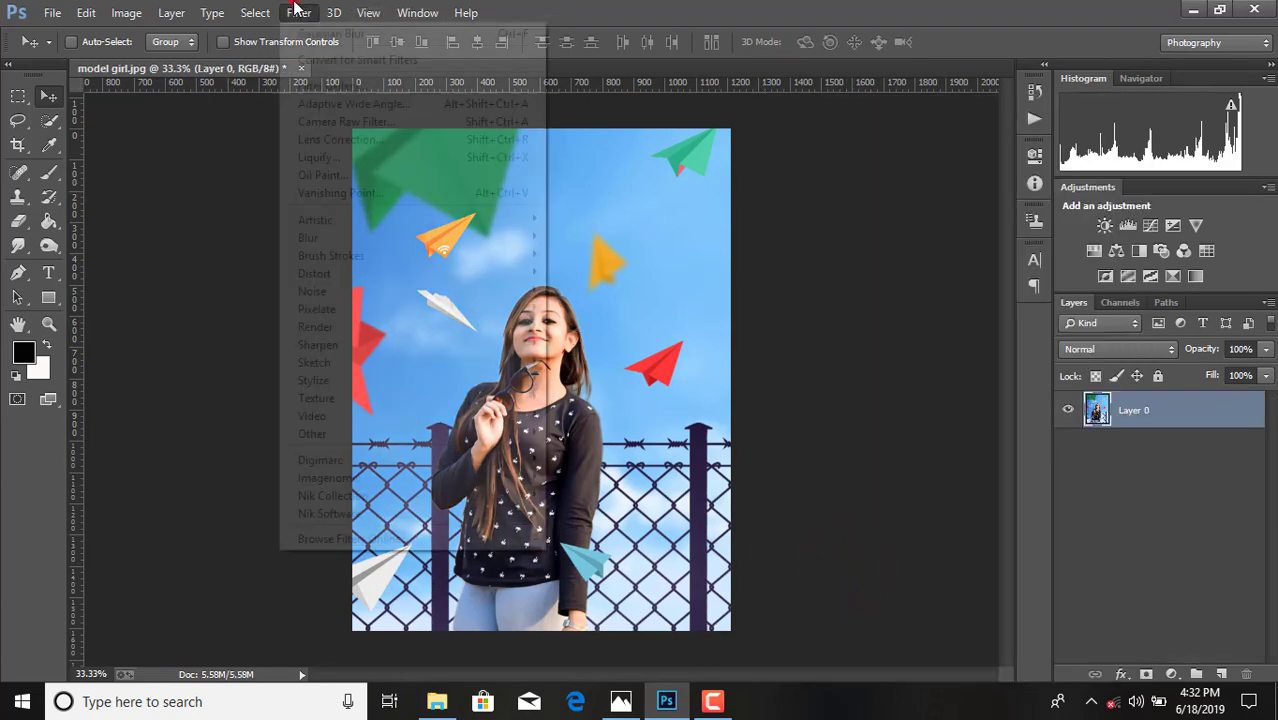
left_click(331, 123)
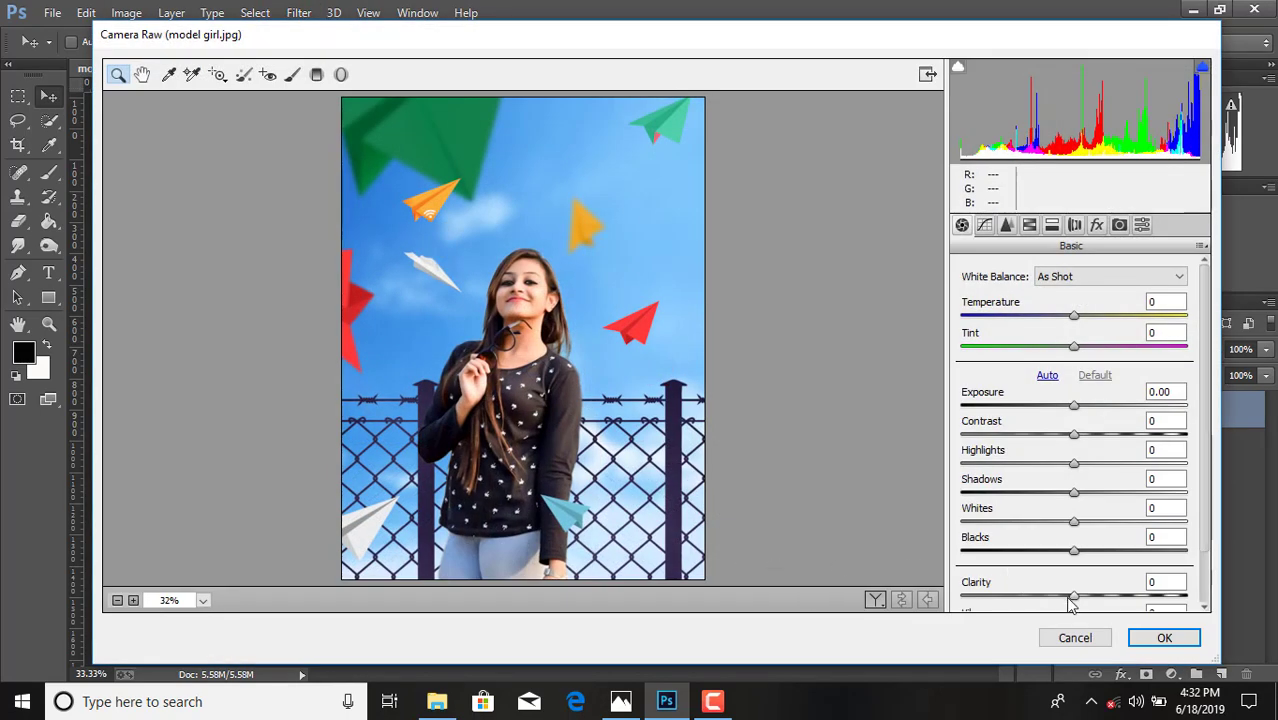
left_click_drag(1075, 596, 1101, 596)
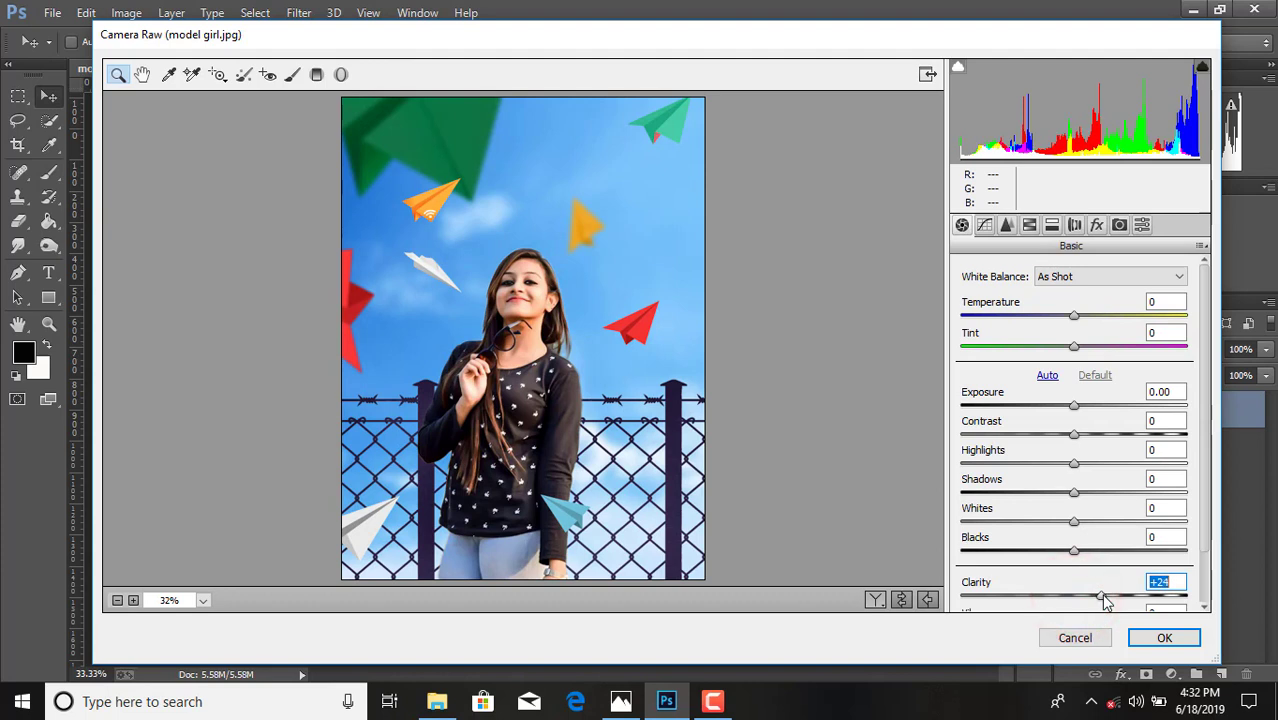
left_click_drag(1070, 553, 1046, 553)
left_click_drag(1101, 596, 1083, 596)
left_click_drag(1074, 522, 1122, 527)
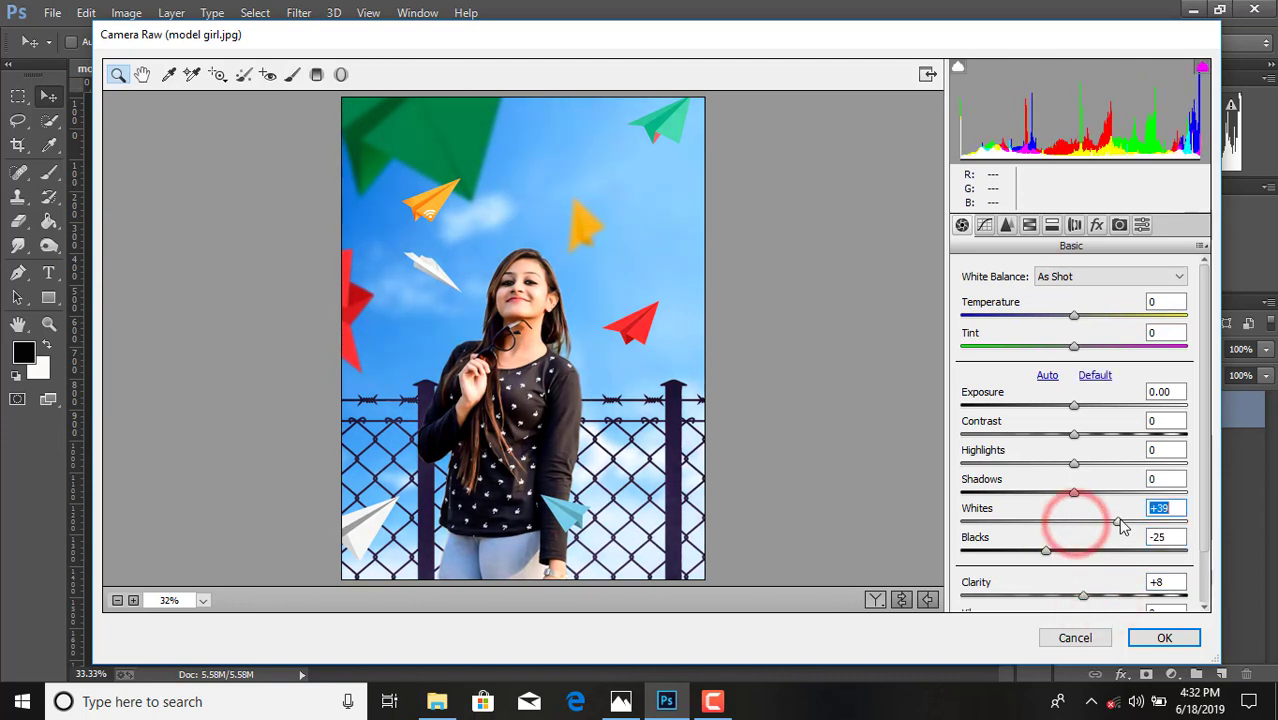
left_click_drag(1074, 492, 1112, 494)
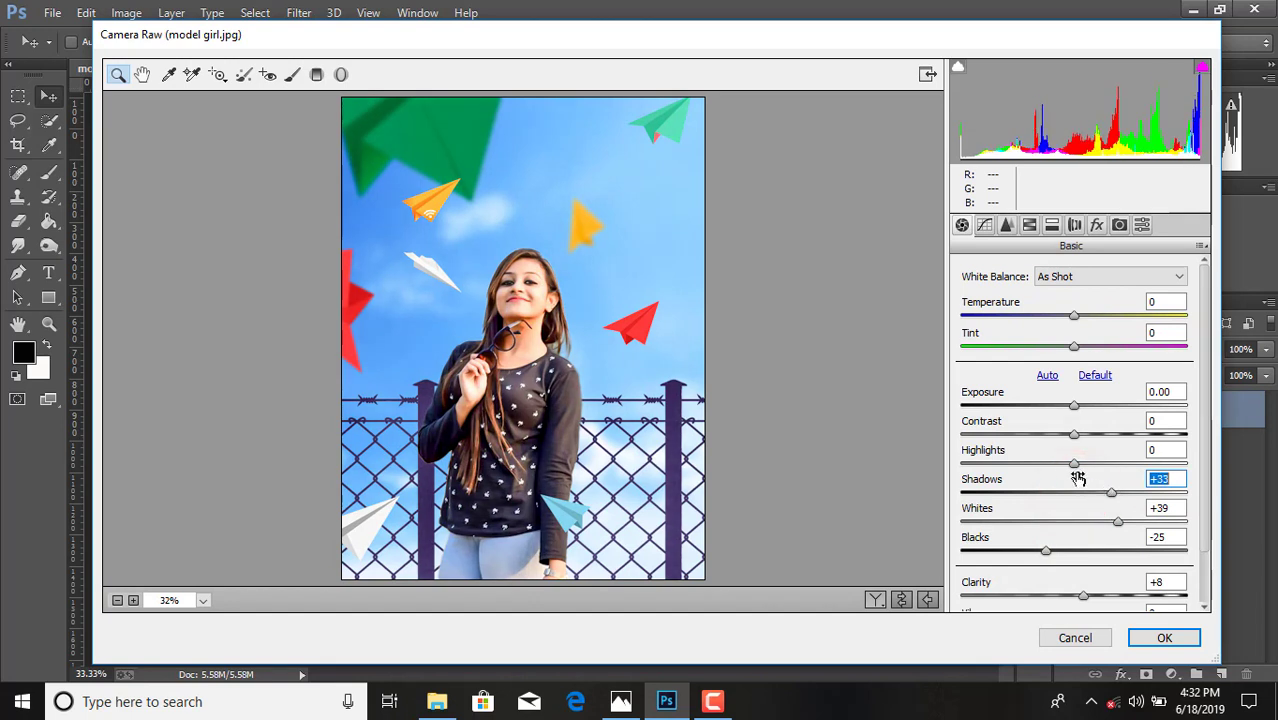
left_click_drag(1076, 472, 1094, 434)
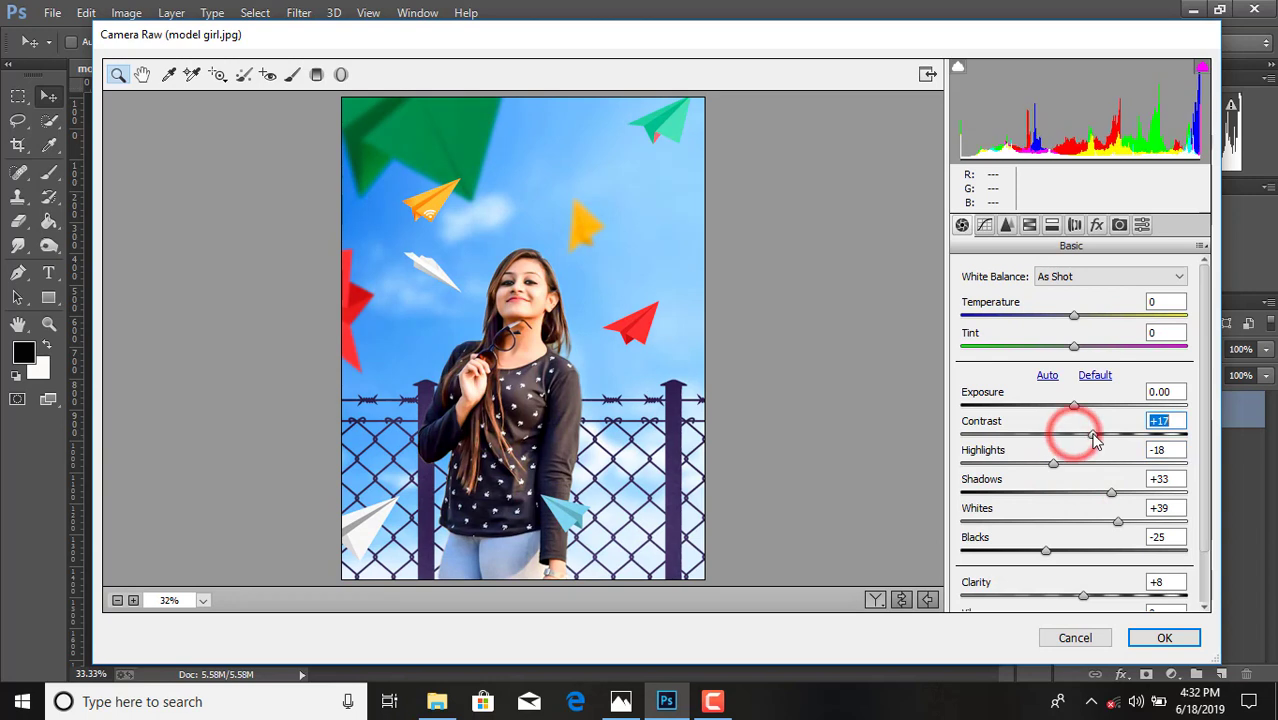
- Set Luminance noise reduction to 32, and adjust the HSL luminance of Oranges to +6 and Blues to +16
left_click(1007, 225)
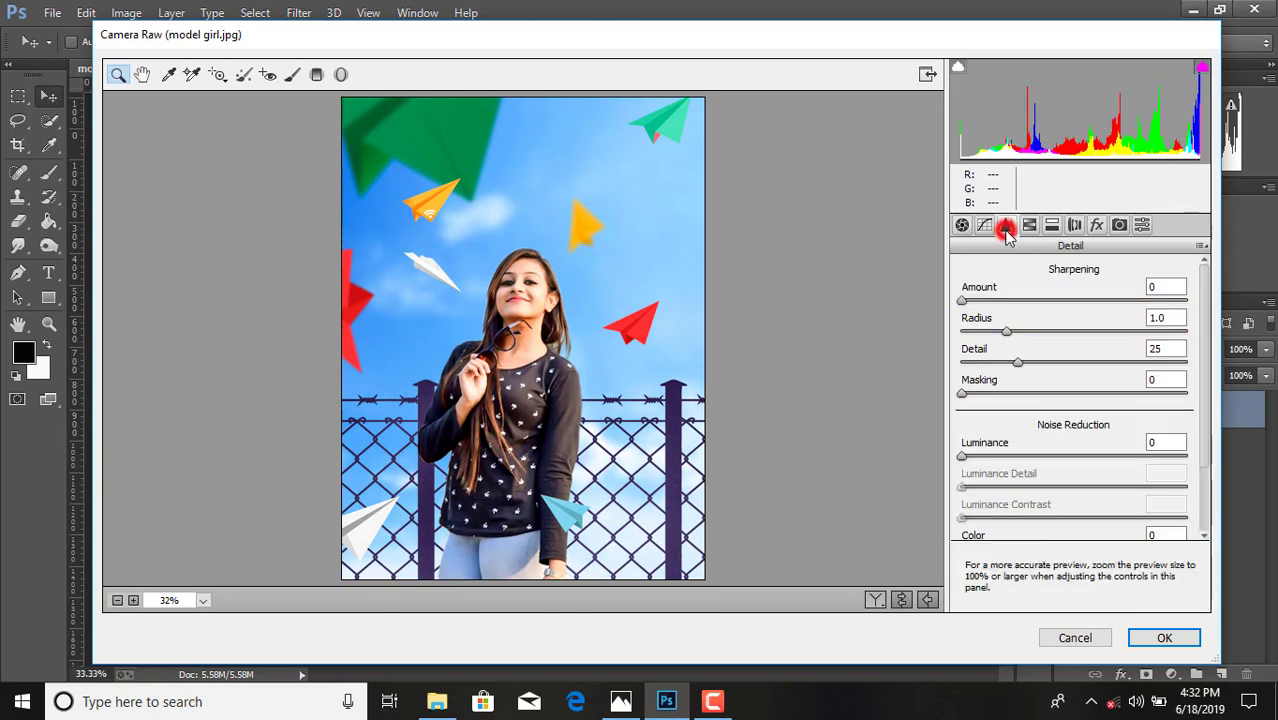
left_click_drag(962, 457, 1038, 468)
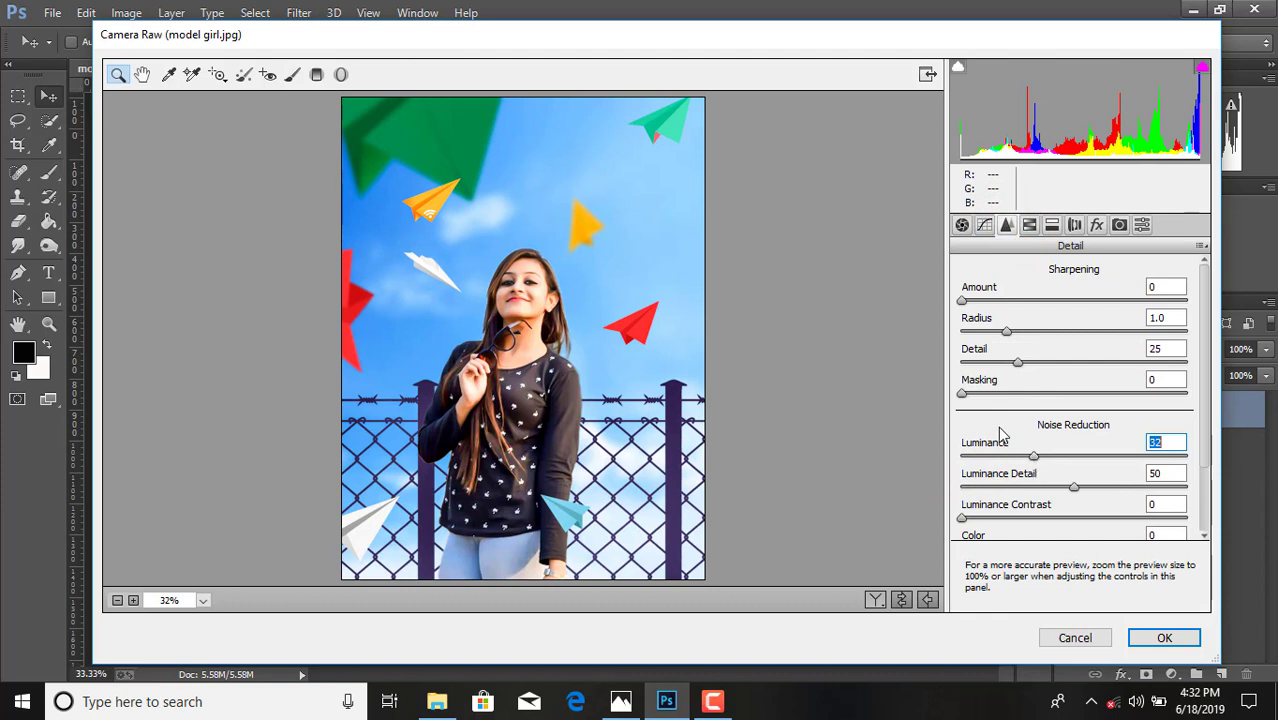
left_click(1029, 225)
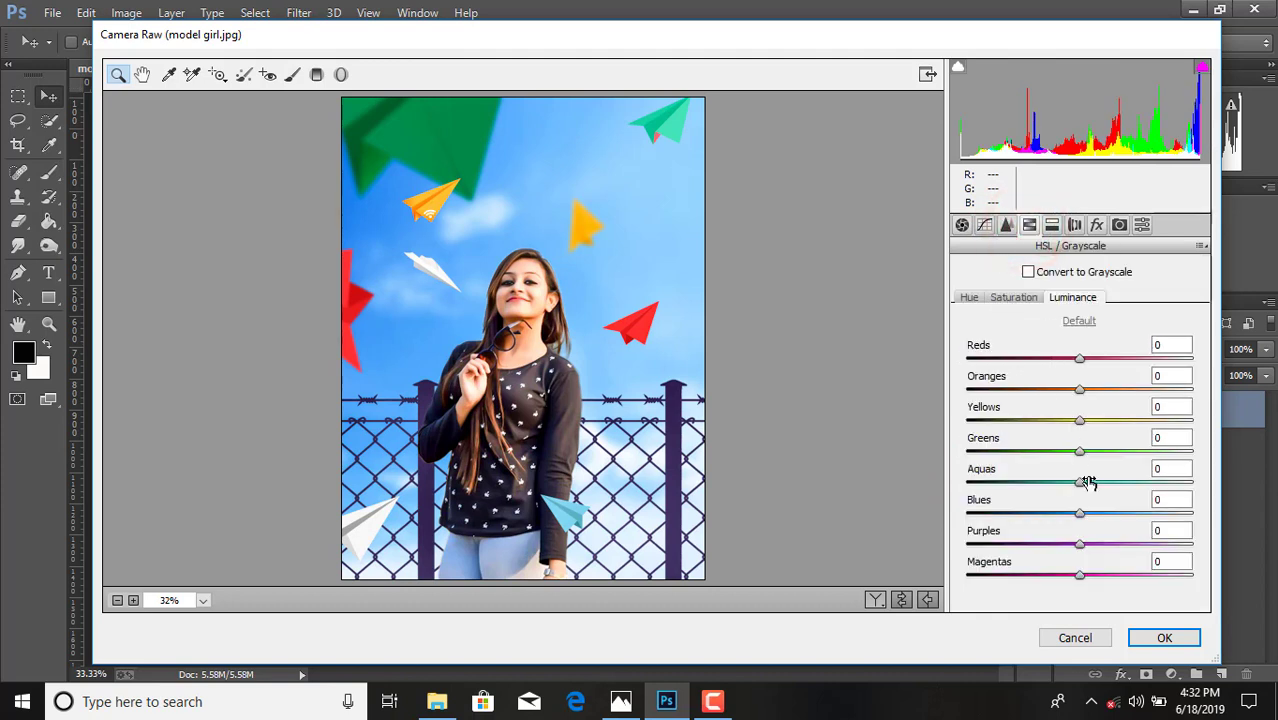
left_click_drag(1087, 391, 1088, 391)
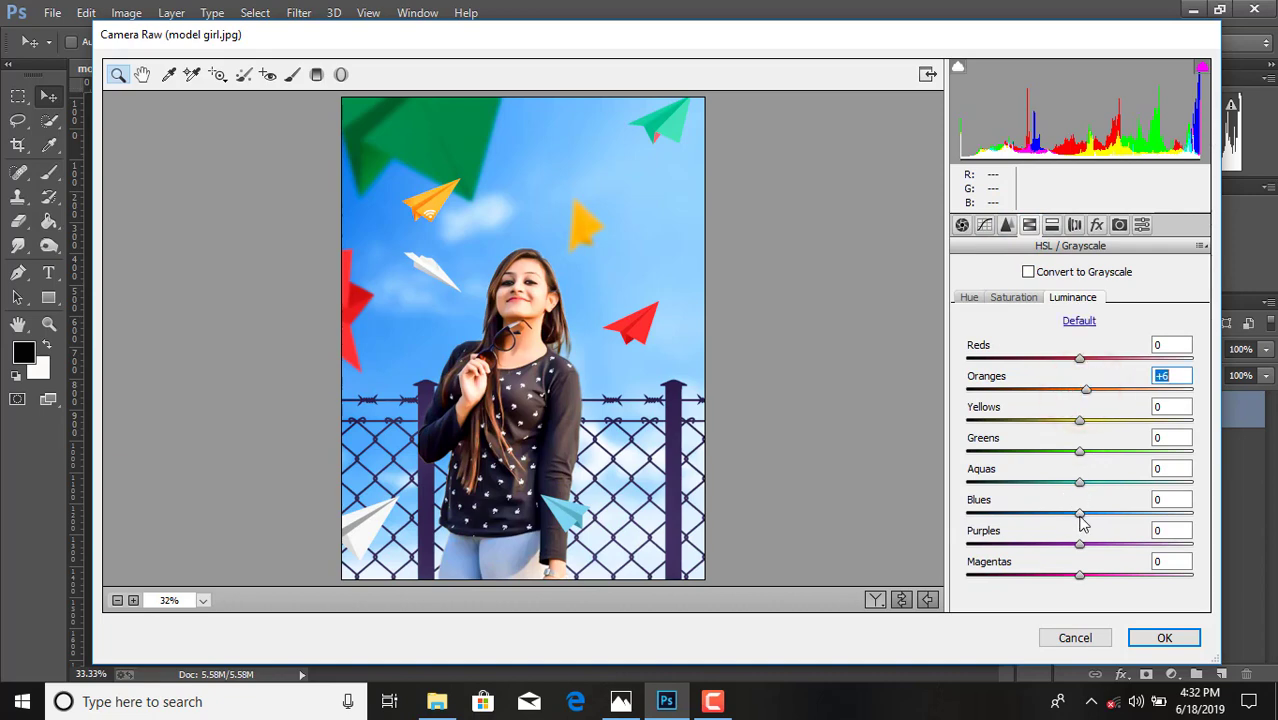
left_click_drag(1083, 517, 1094, 510)
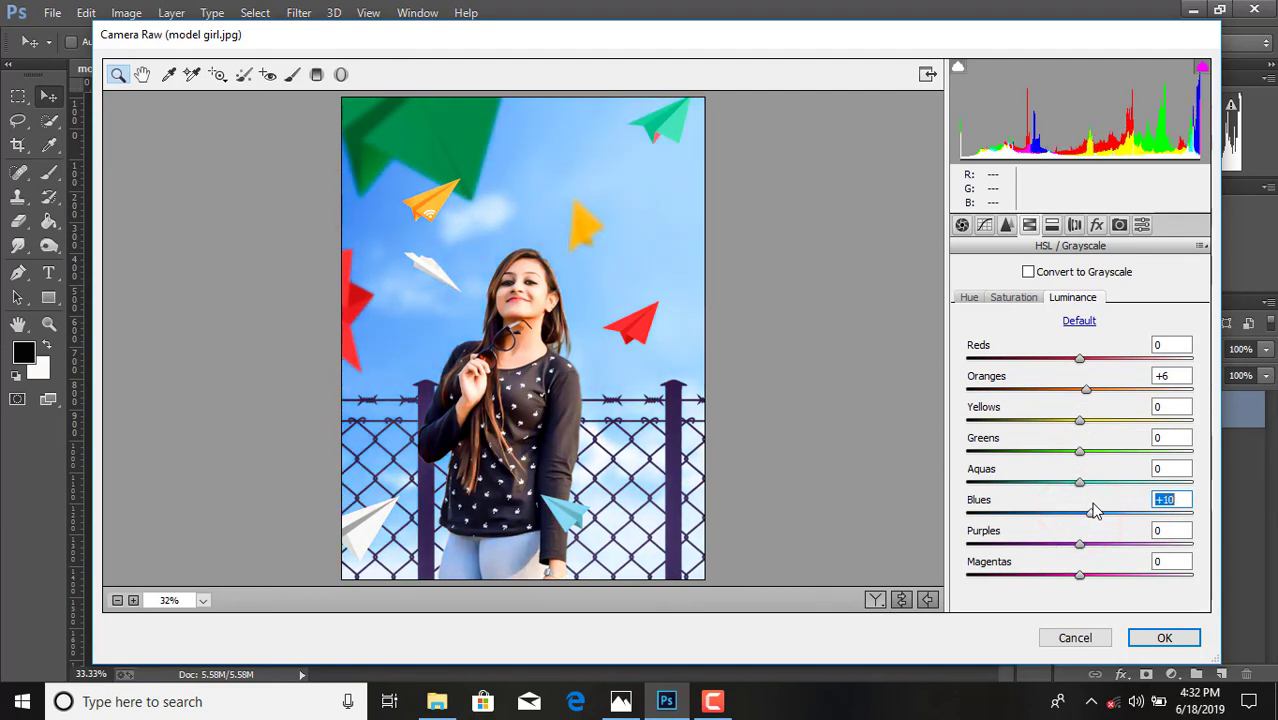
left_click_drag(1095, 511, 1100, 511)
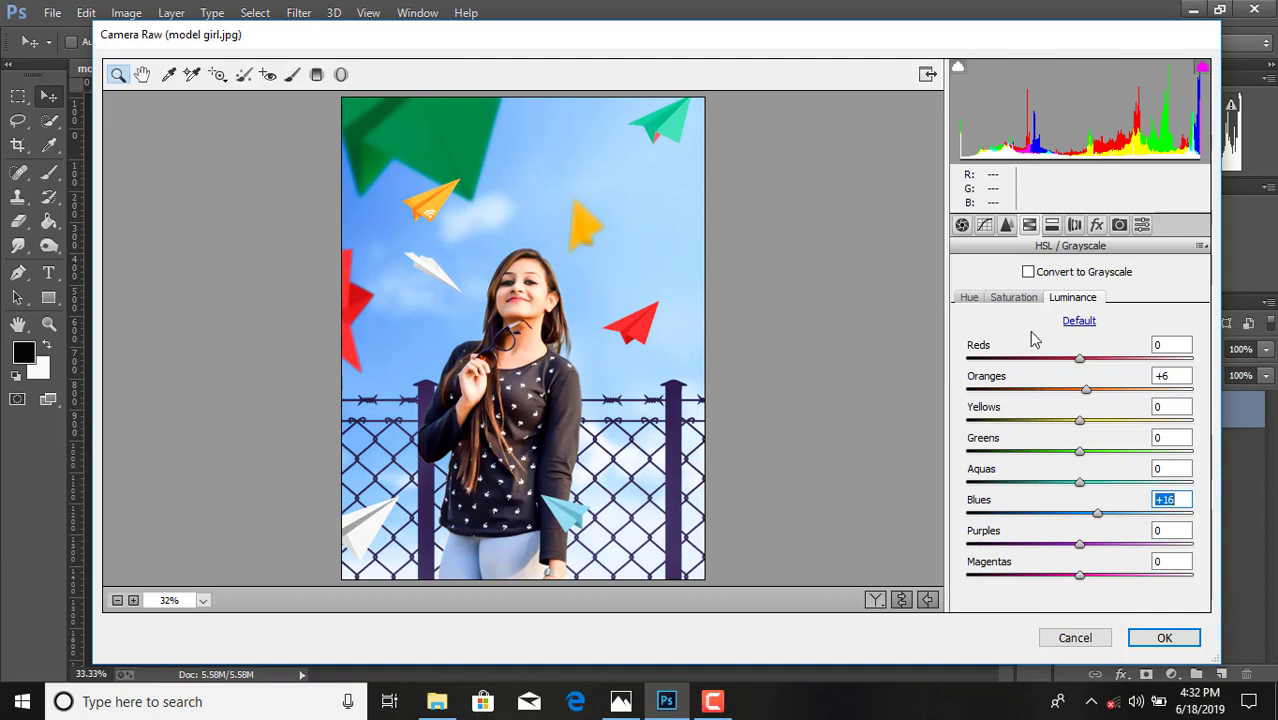
- Set the HSL saturation of Reds to +10, Yellows to +63 and Greens to +73
left_click(1011, 300)
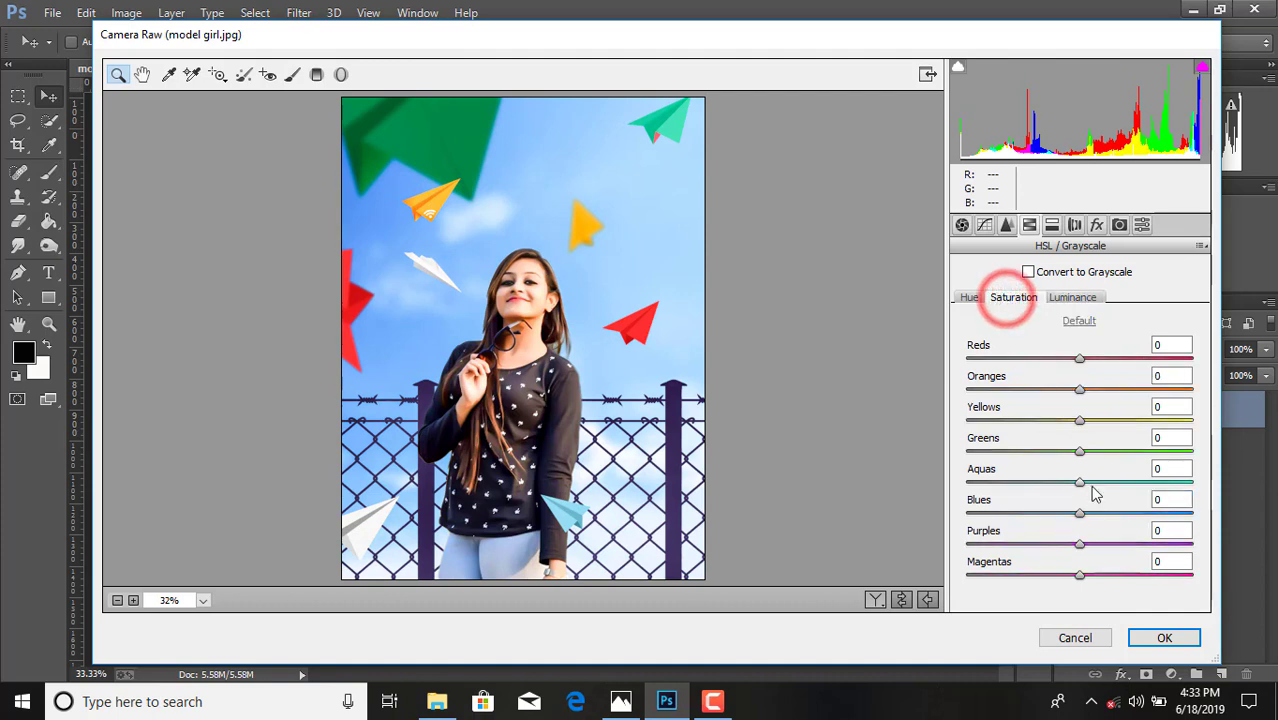
left_click_drag(1085, 363, 1091, 362)
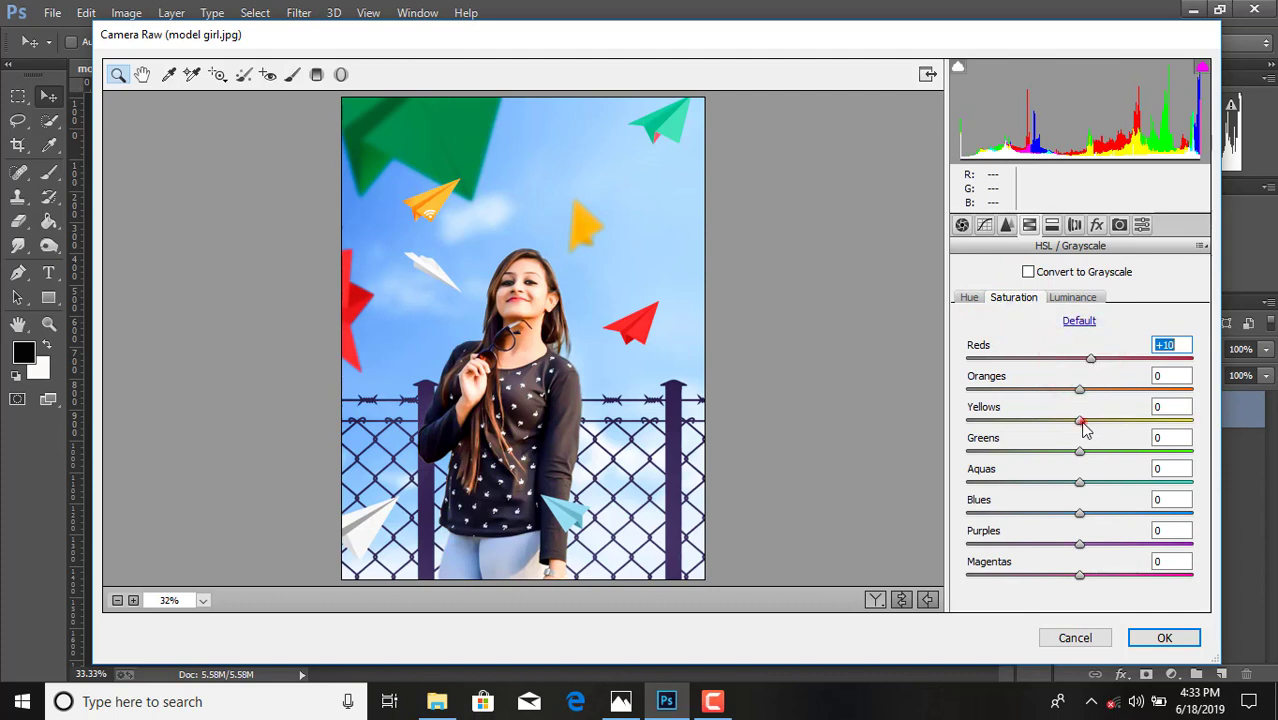
left_click_drag(1081, 421, 1157, 425)
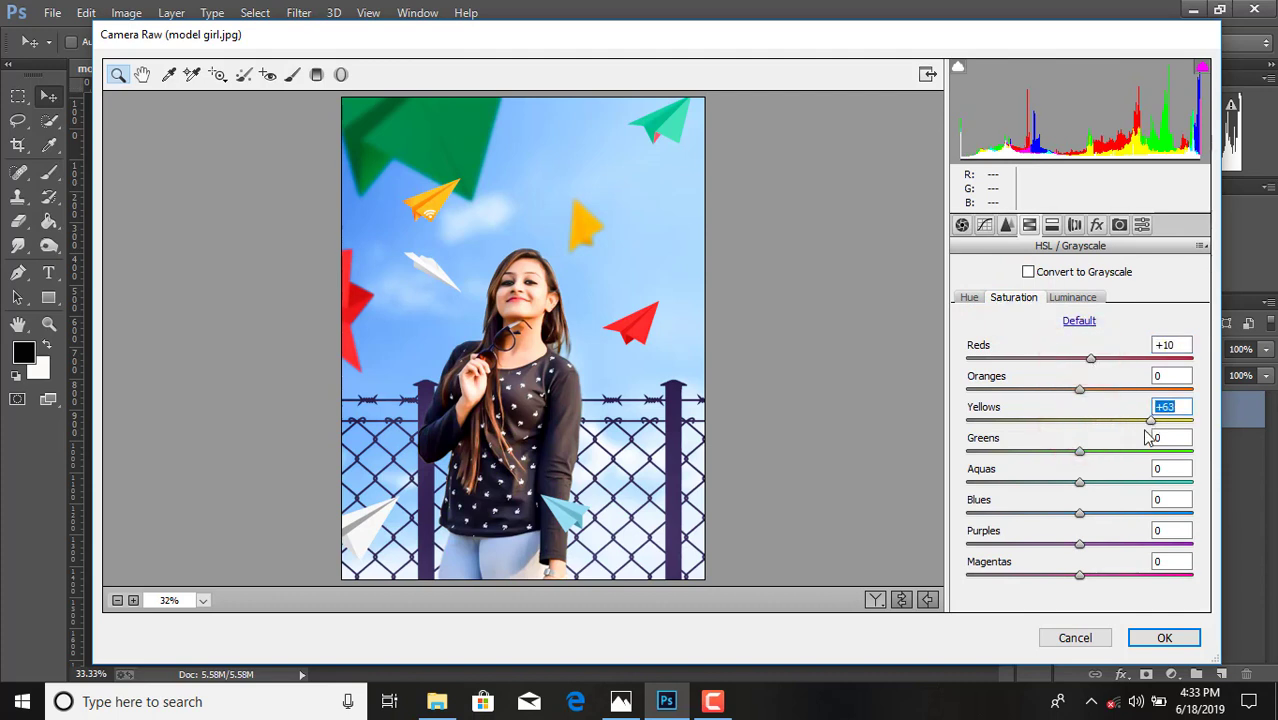
left_click_drag(1081, 453, 1165, 457)
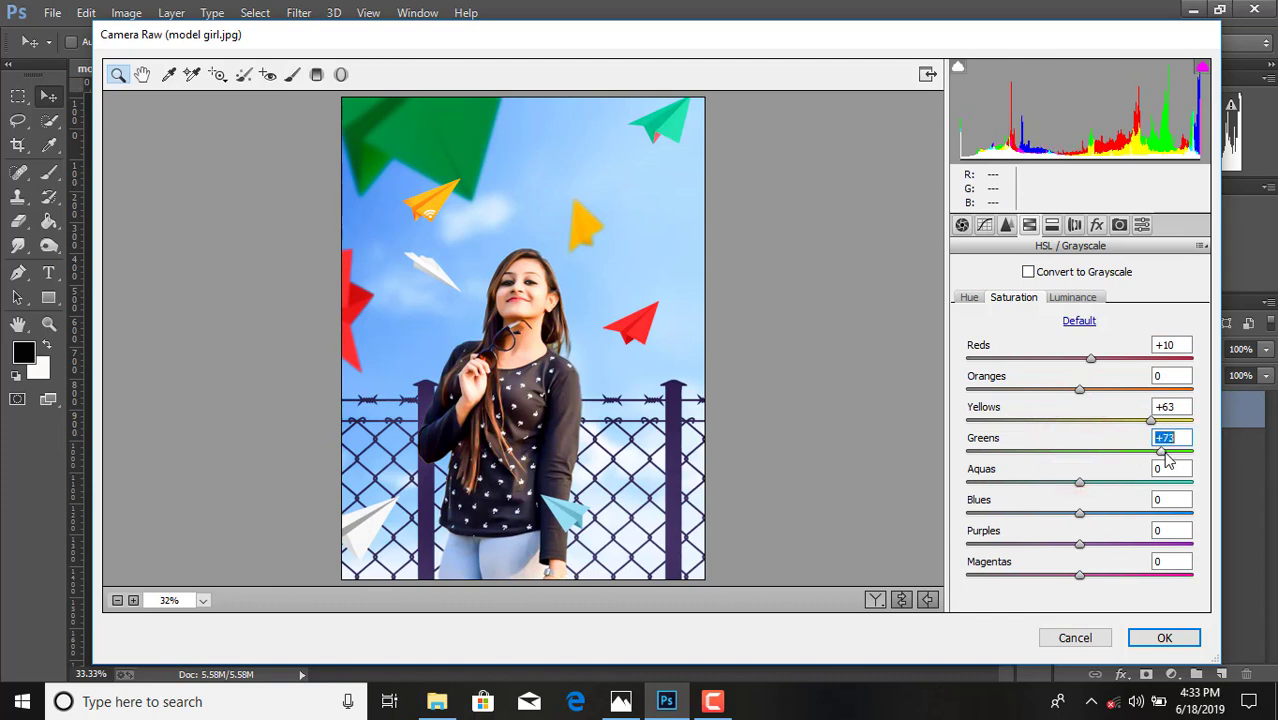
- Shift the HSL hue of Greens to -47 and Blues to -17
left_click(974, 300)
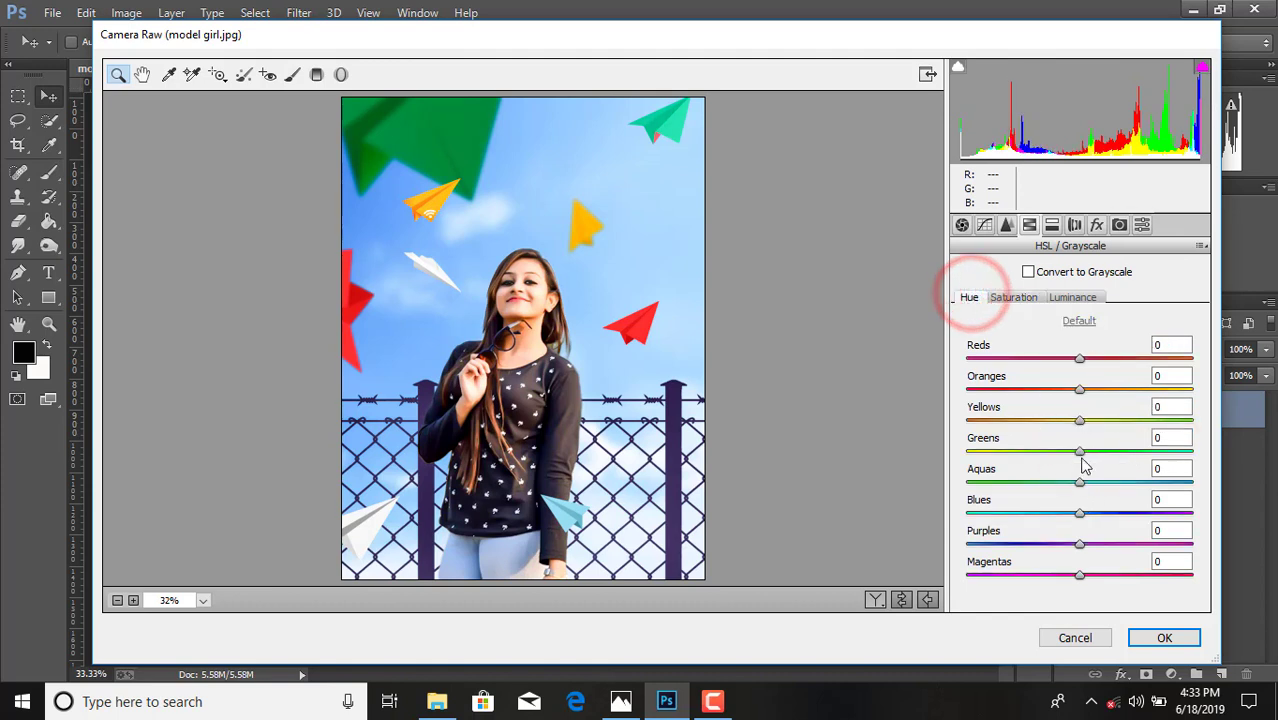
left_click_drag(1079, 452, 1033, 467)
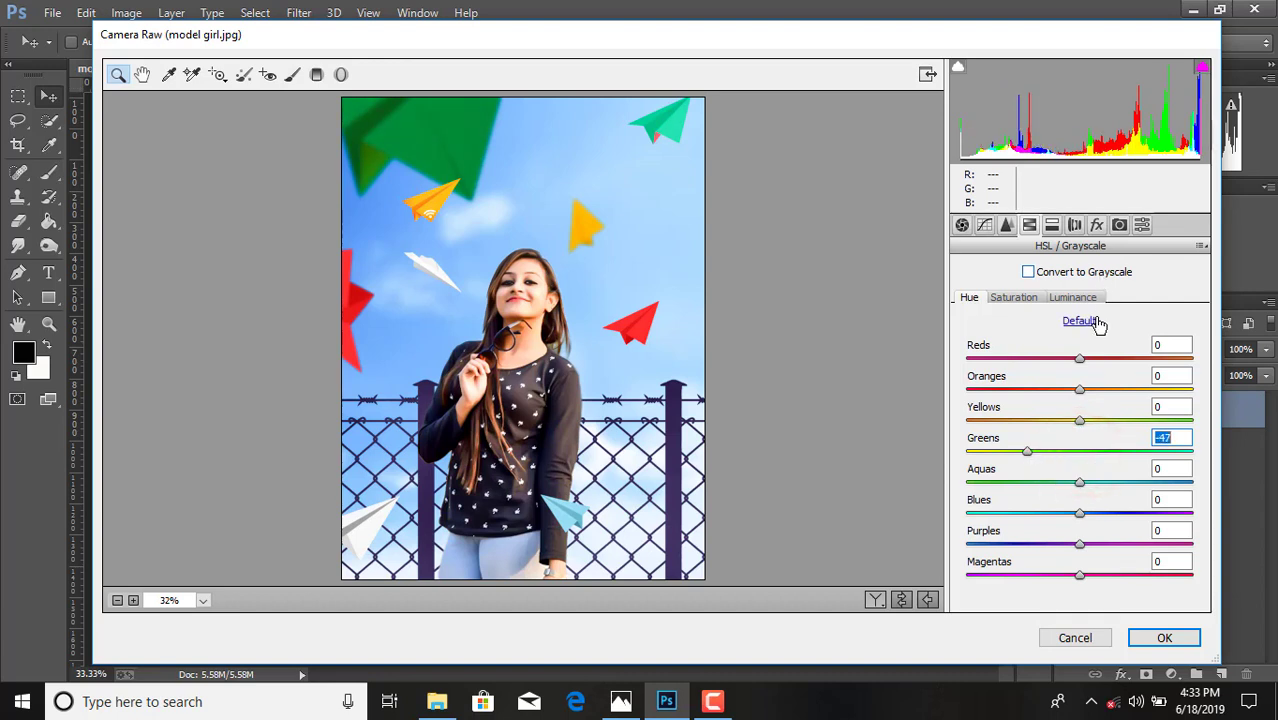
left_click_drag(1079, 514, 1061, 516)
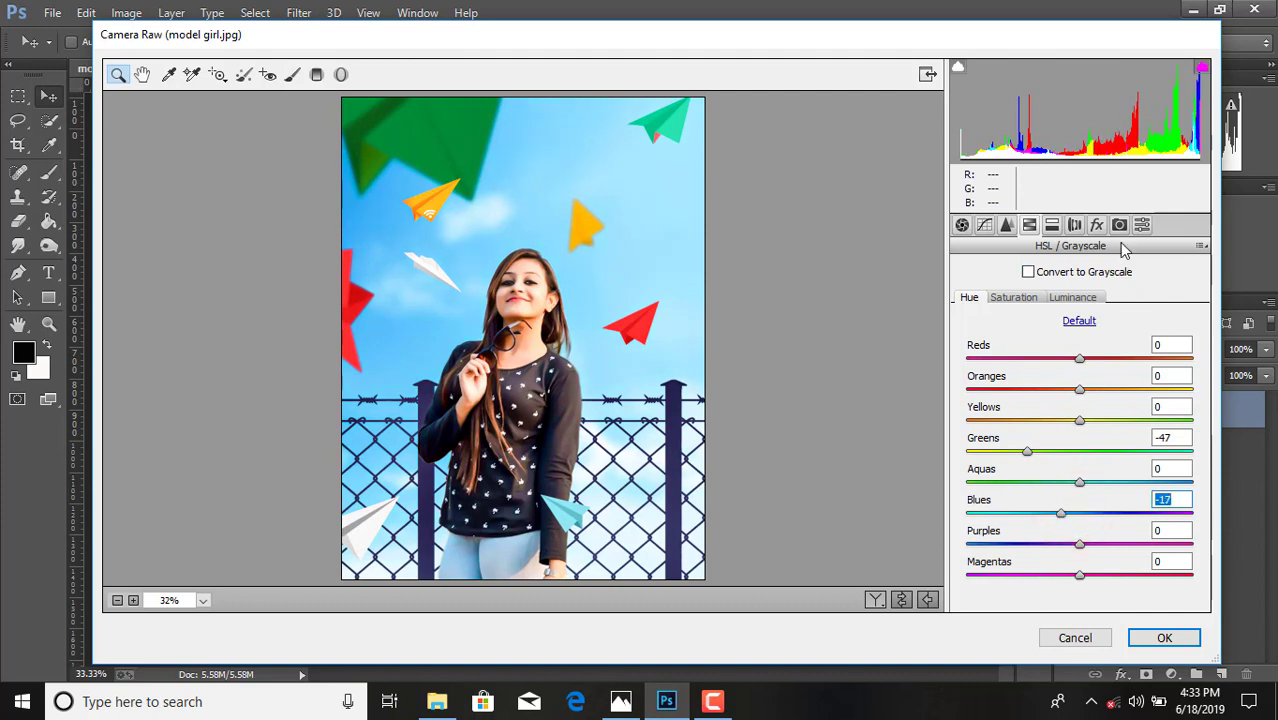
- Add a Highlight Priority post-crop vignette with an amount of -42 and apply the Camera Raw adjustments
left_click(1098, 225)
left_click_drag(1080, 468, 1038, 481)
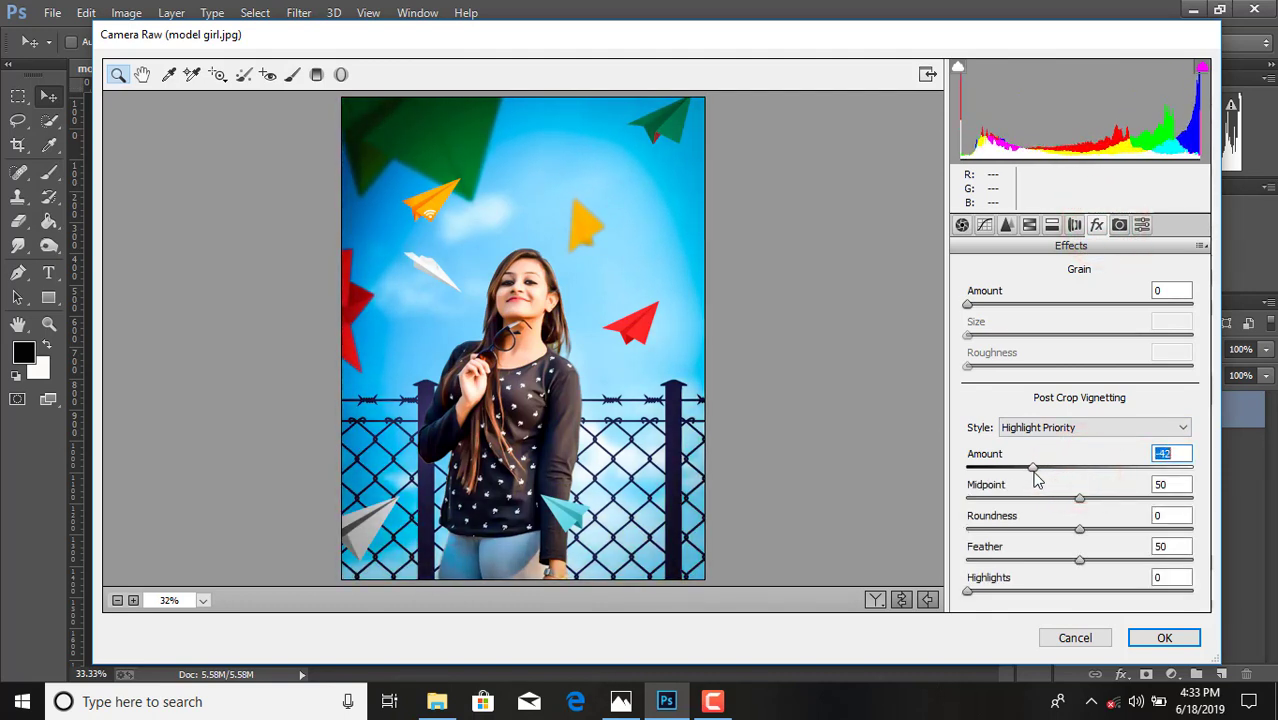
left_click(1147, 639)
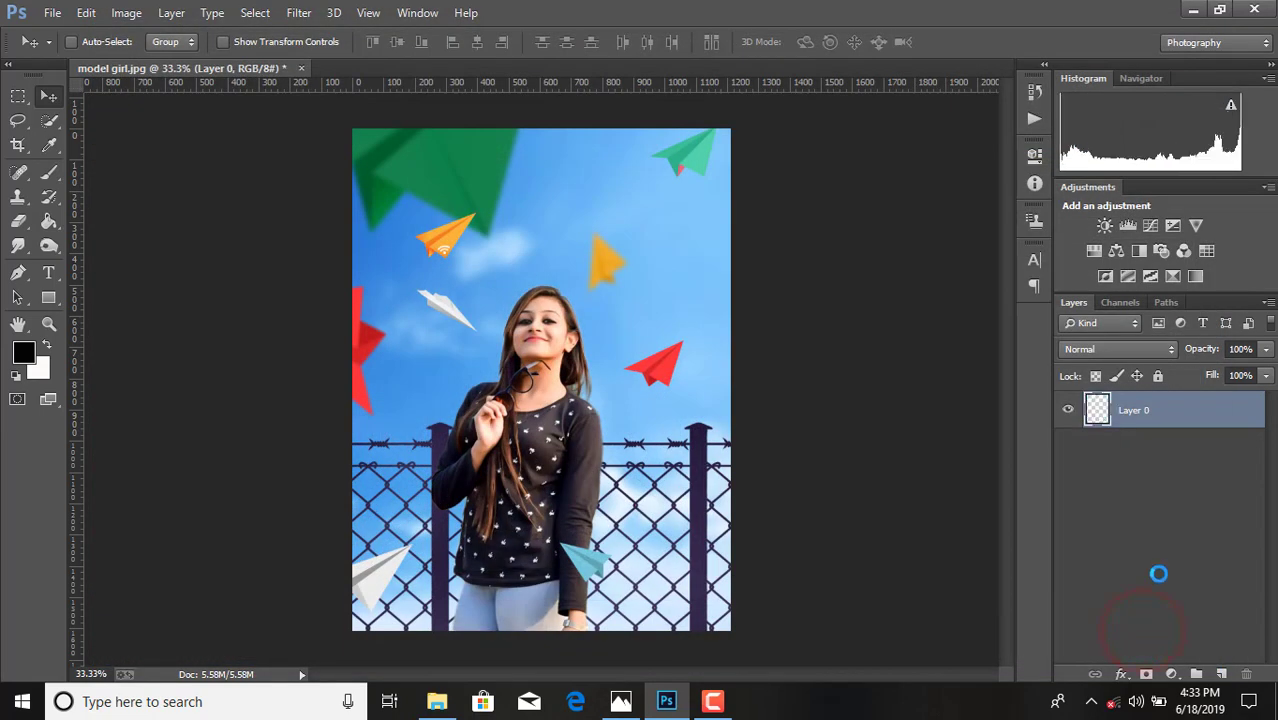
- Flatten the image and save it as a JPEG copy named "edit" in the Stocks folder
right_click(1142, 419)
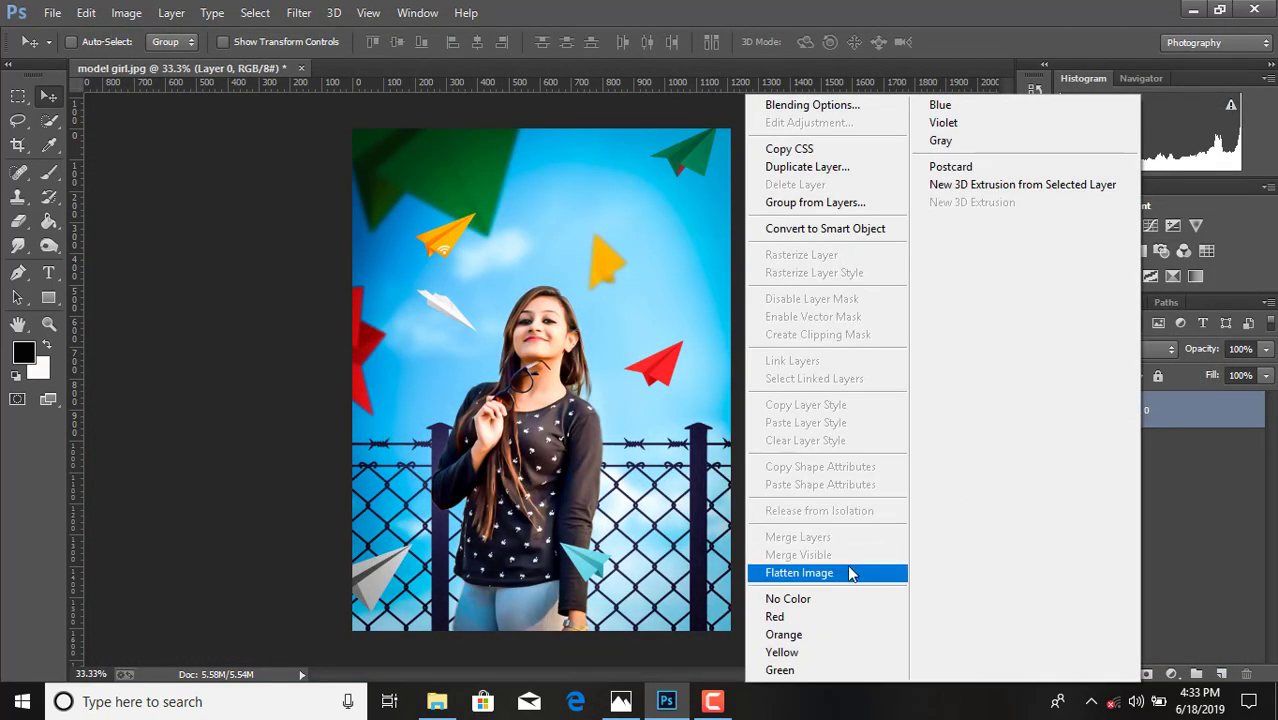
left_click(851, 573)
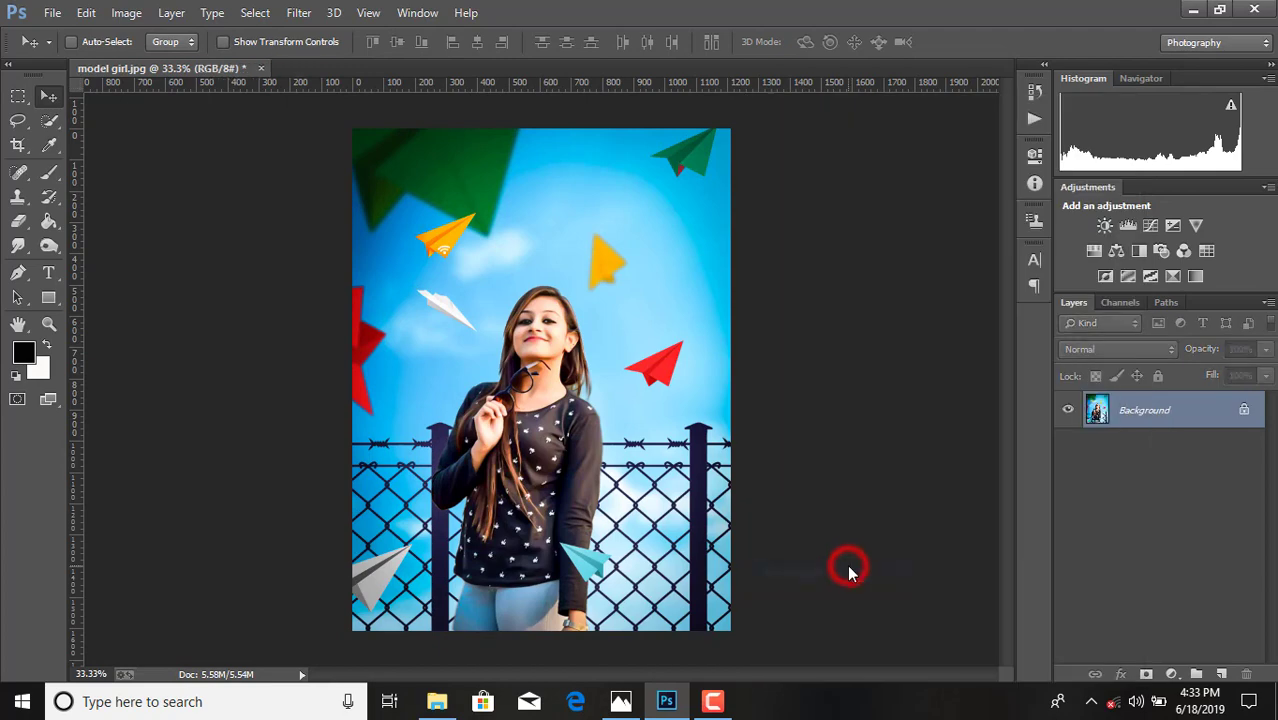
left_click(58, 8)
left_click(98, 183)
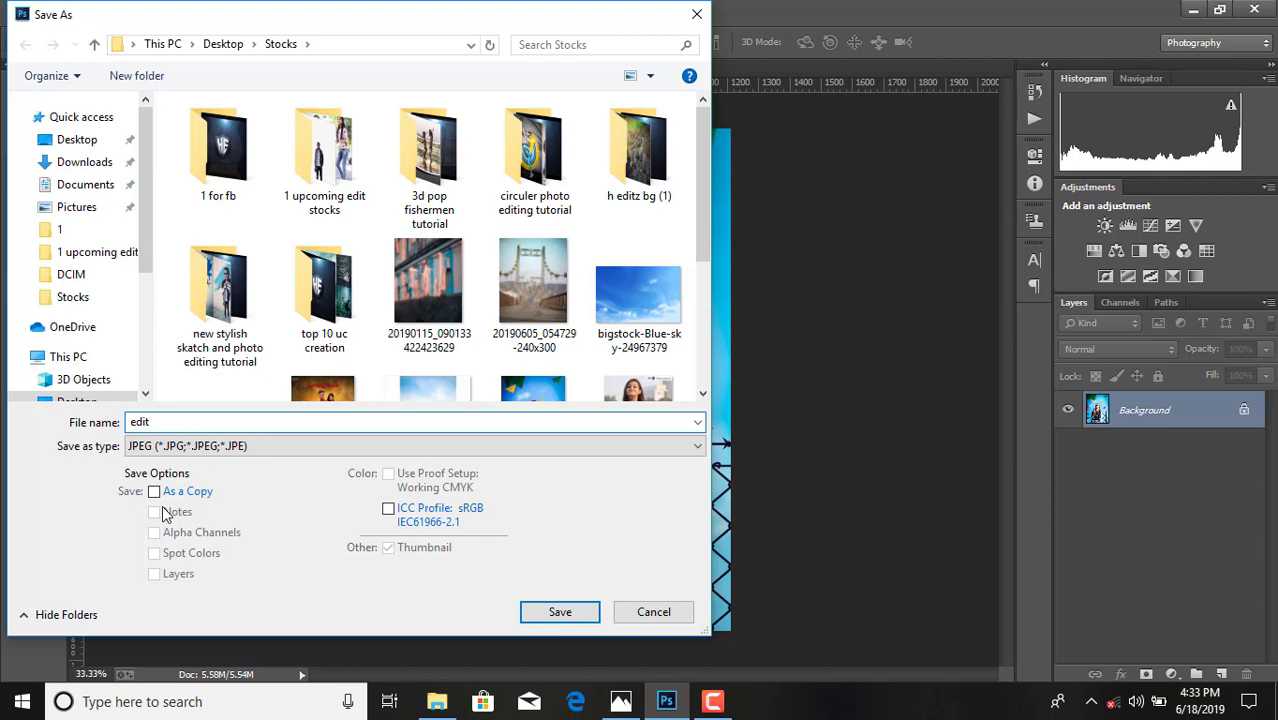
left_click(154, 491)
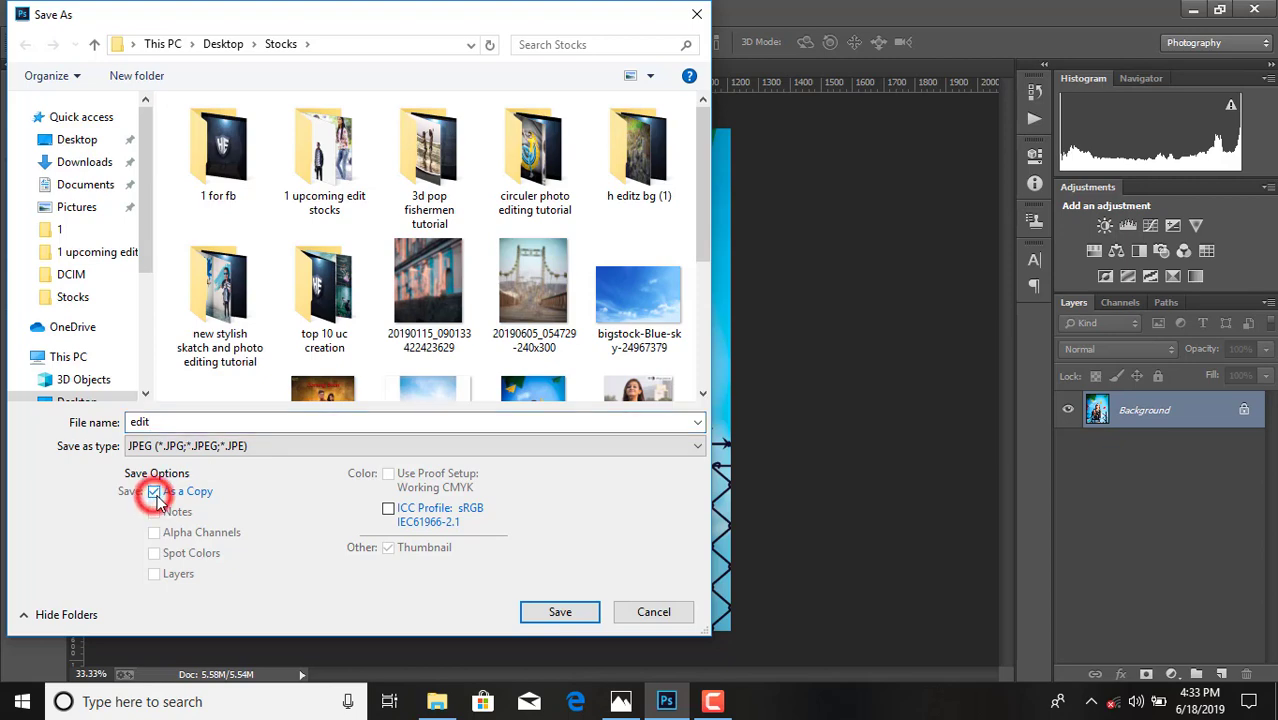
left_click(560, 614)
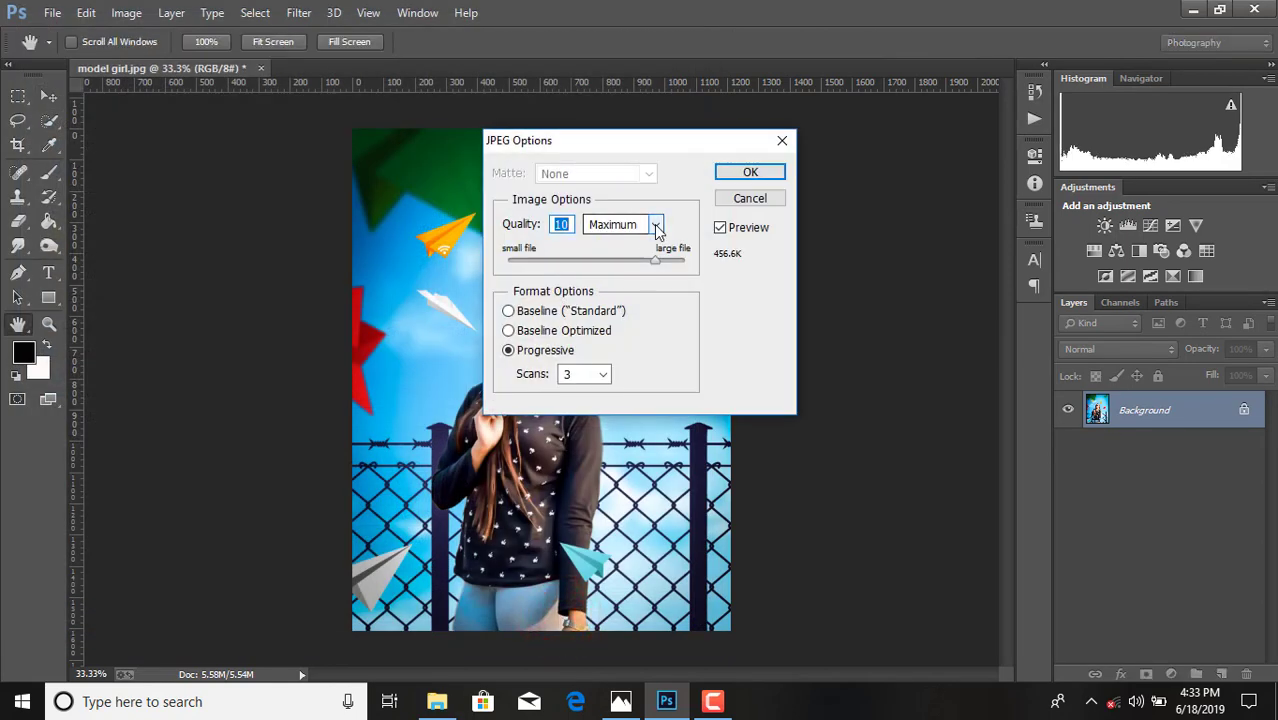